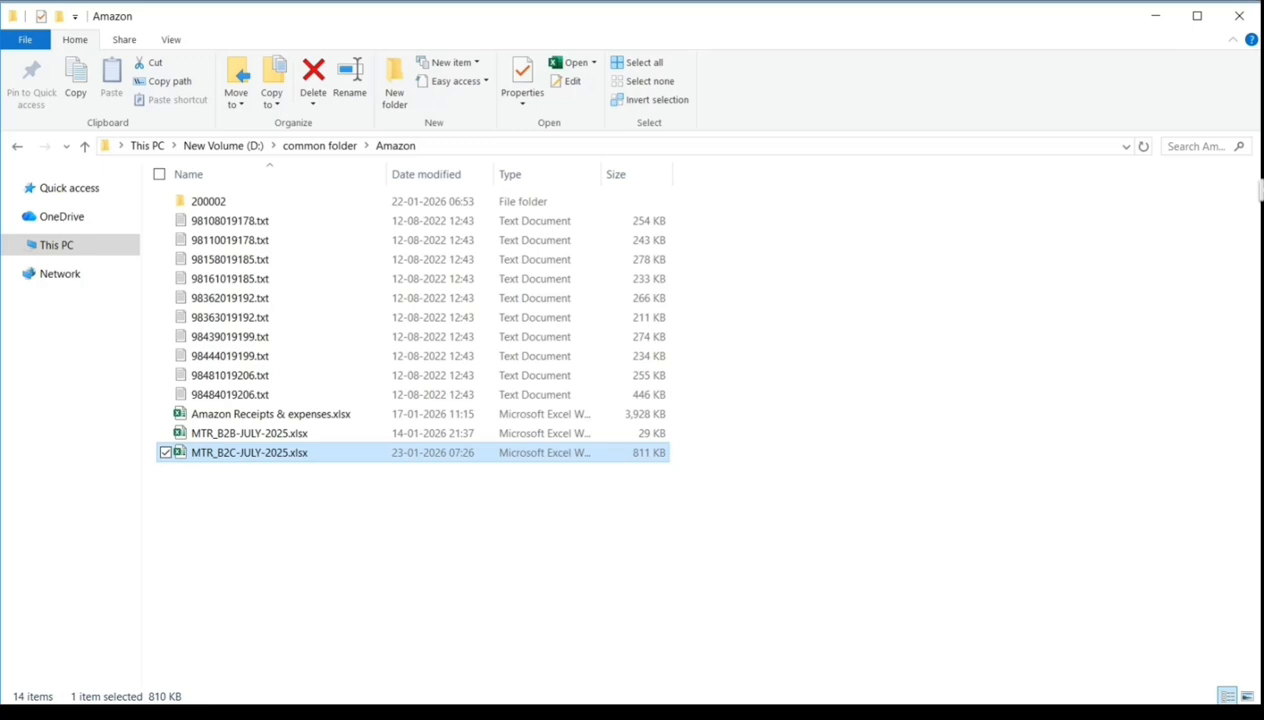
# - Open MTR_B2C-JULY-2025.xlsx and turn on filters for the header row of the MTR_B2C-JULY-2025 sheet
pyautogui.doubleClick(246, 456)
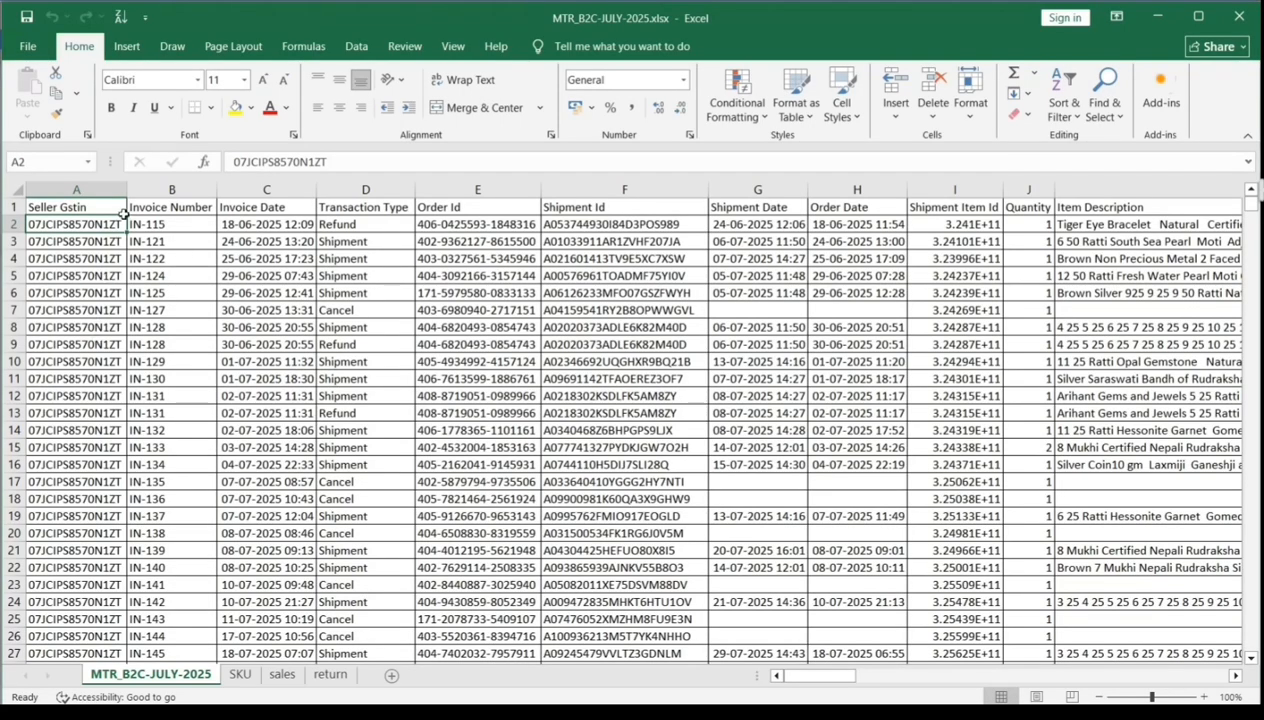
pyautogui.click(118, 209)
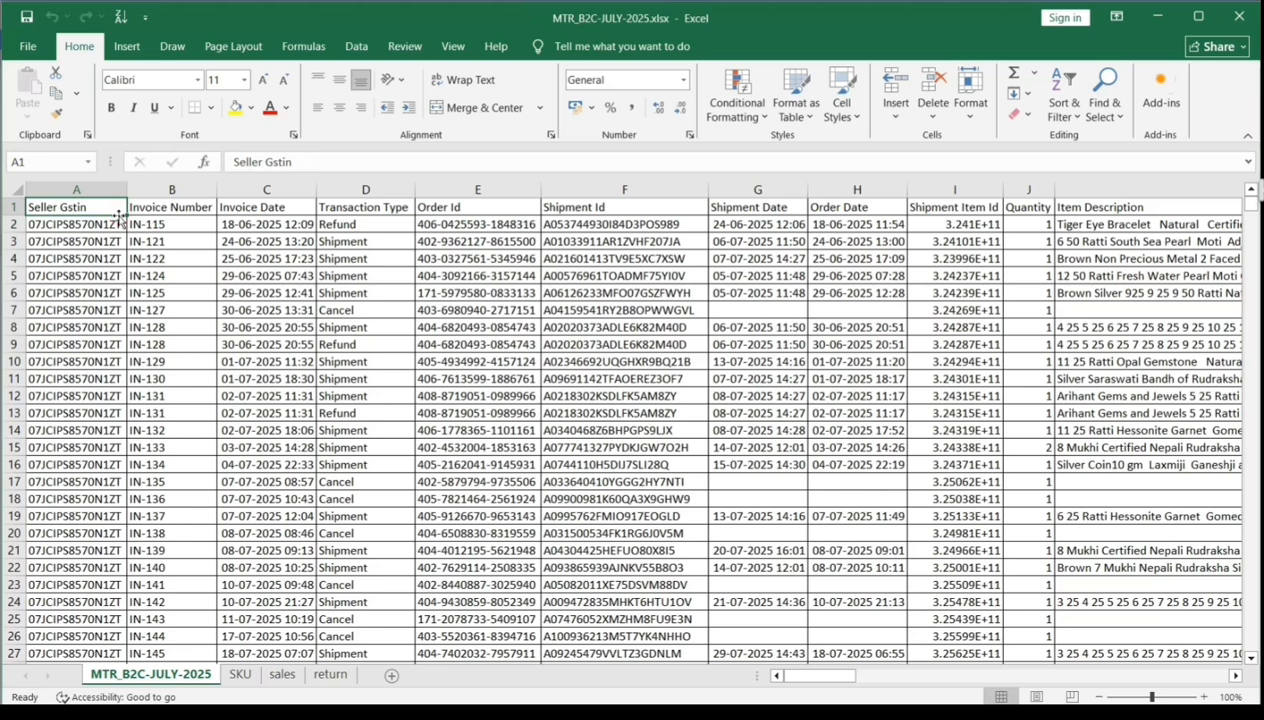
pyautogui.press('Right')
pyautogui.press('Right')
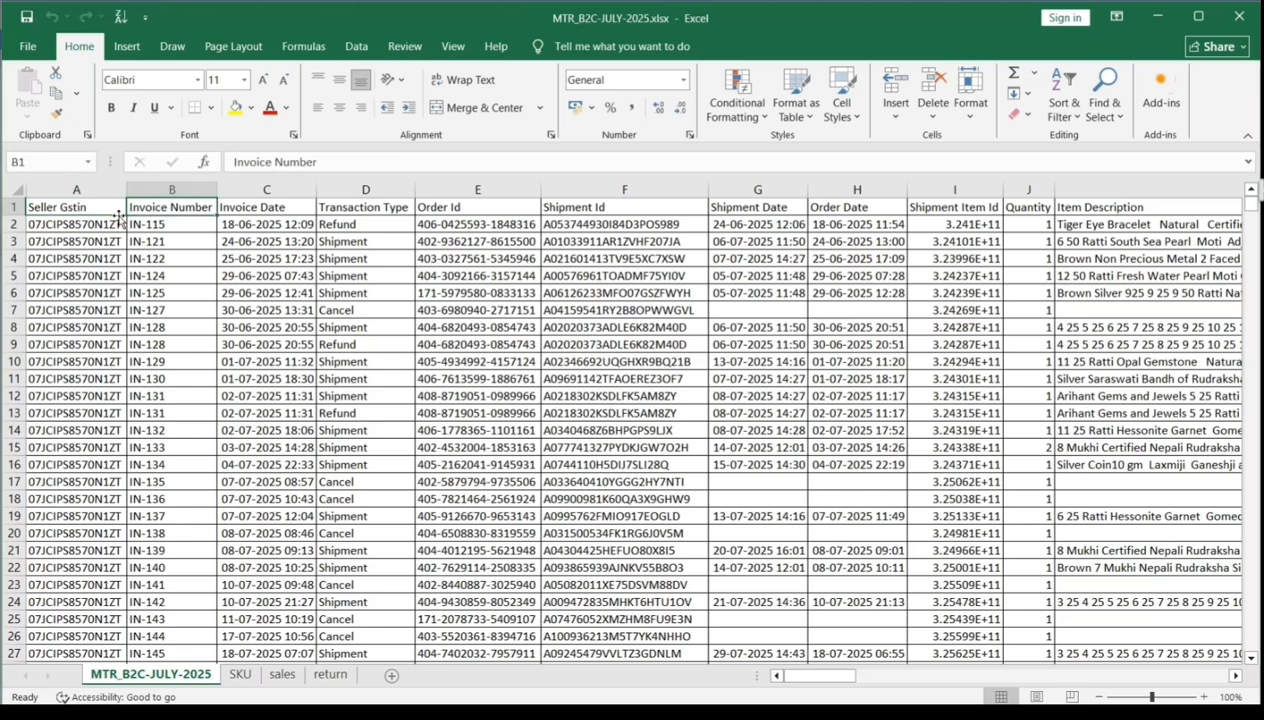
pyautogui.press('Right')
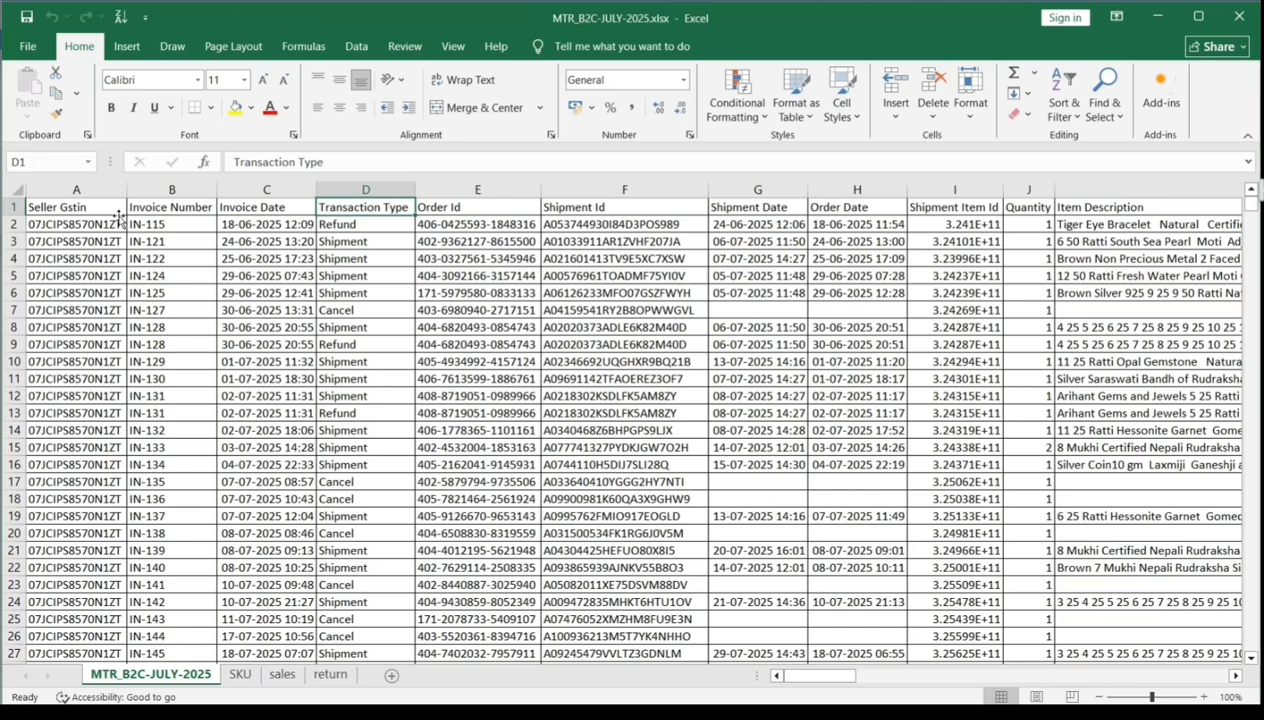
pyautogui.hotkey('ctrl', 'shift', 'l')
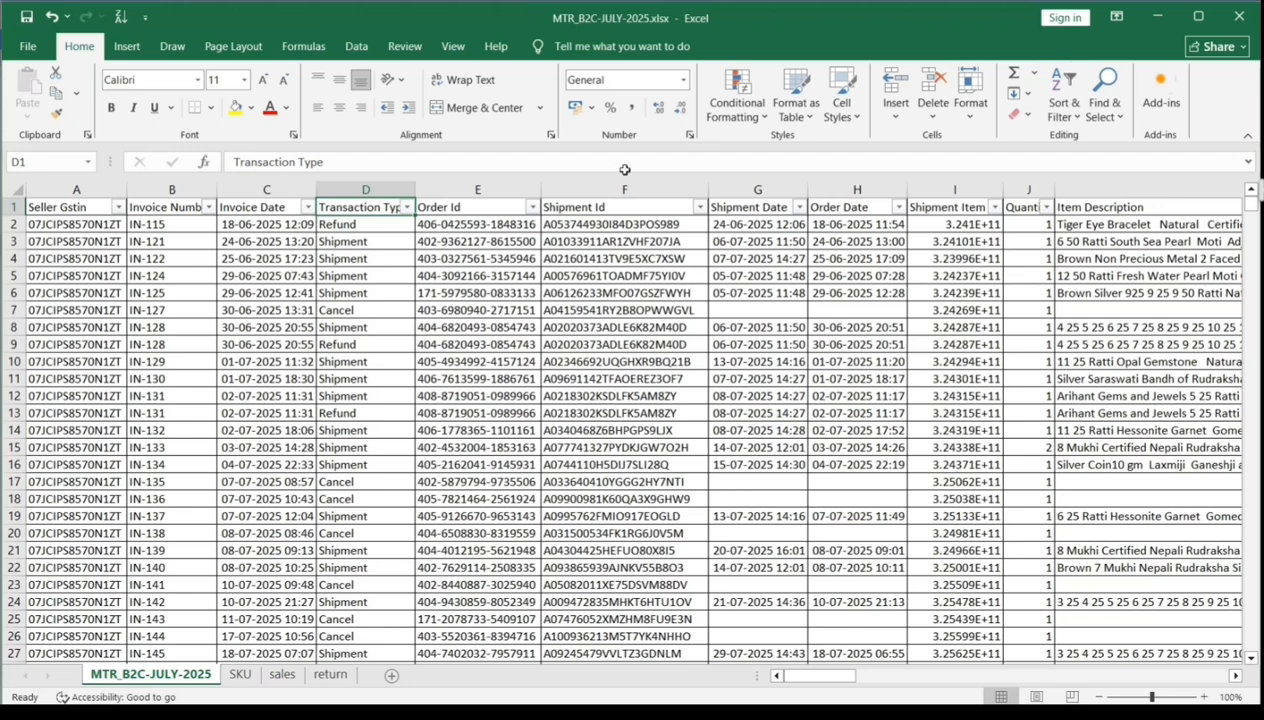
pyautogui.click(1066, 112)
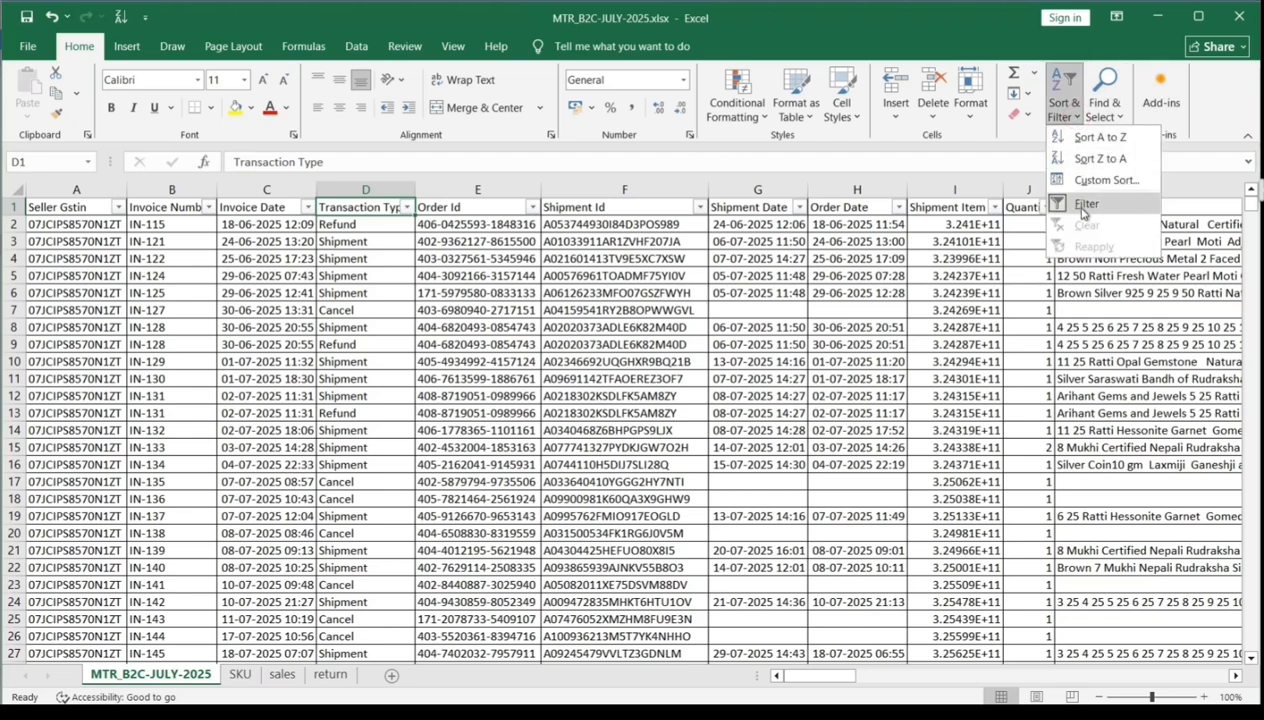
pyautogui.click(380, 217)
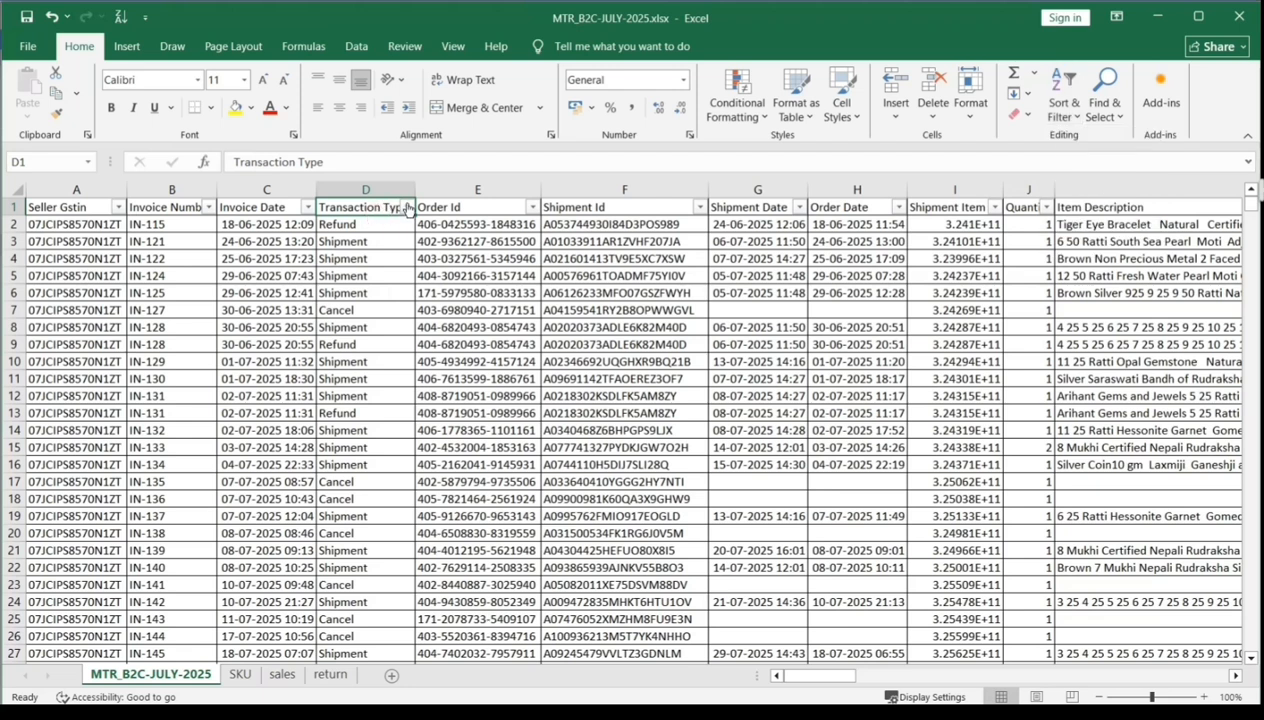
# - Filter the Transaction Type column to show only Shipment rows
pyautogui.click(406, 207)
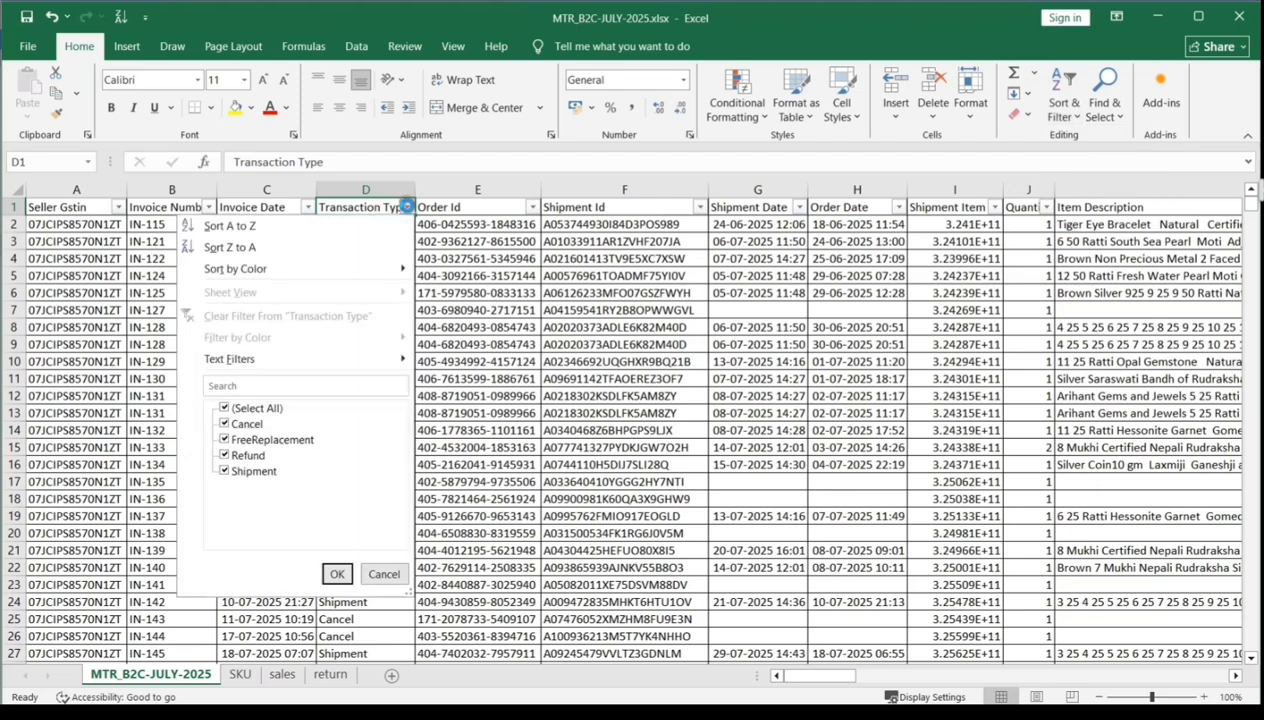
pyautogui.click(225, 408)
pyautogui.click(225, 471)
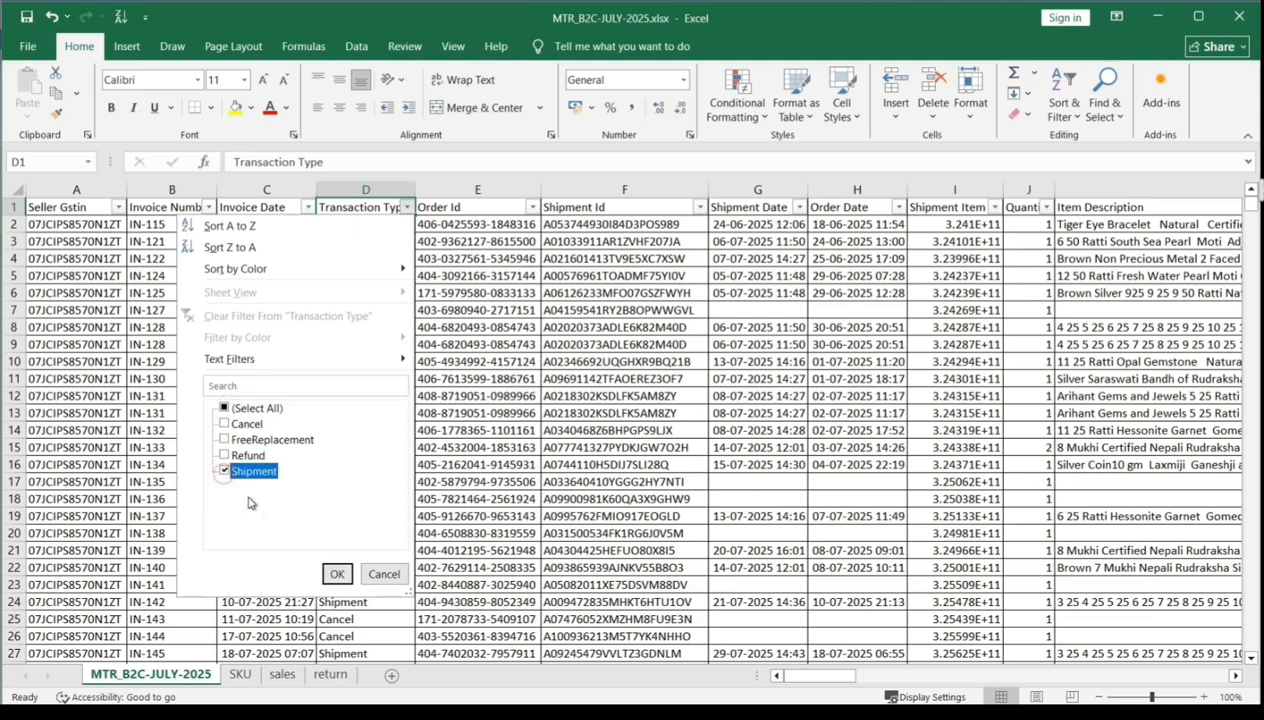
pyautogui.click(337, 574)
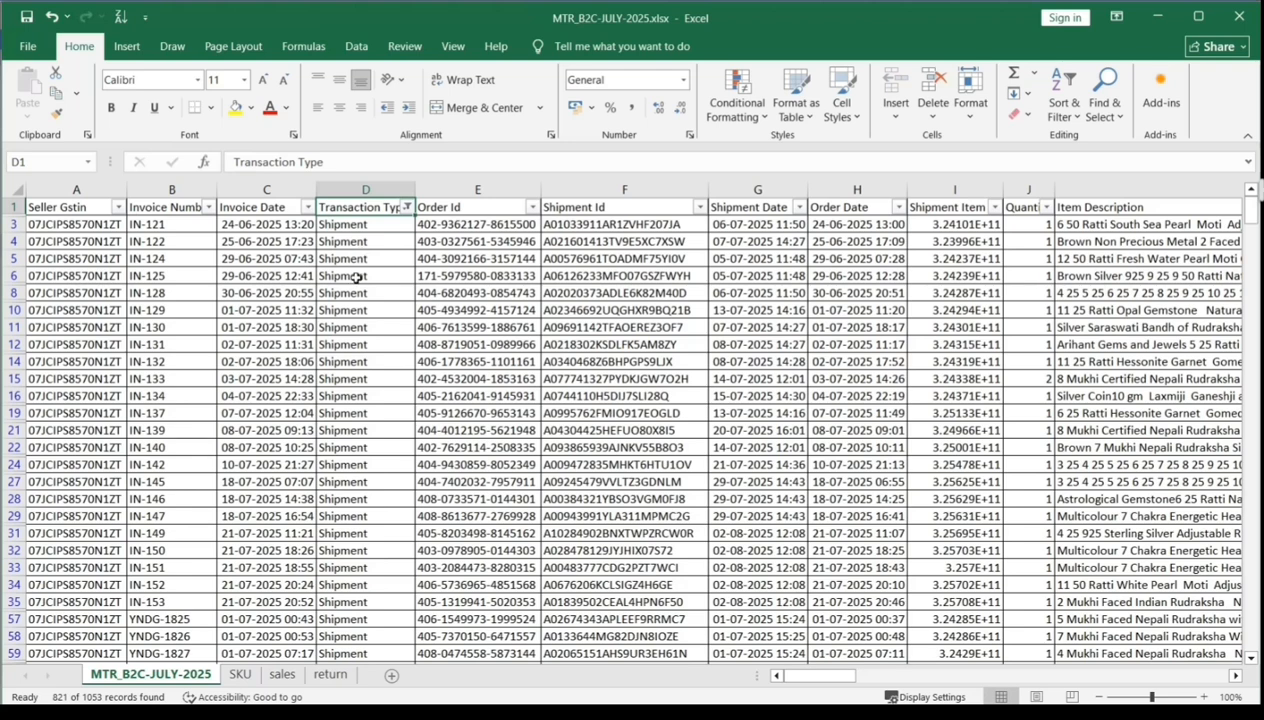
# - Copy all the filtered shipment data and select cell A1 on the sales sheet
pyautogui.hotkey('ctrl', 'a')
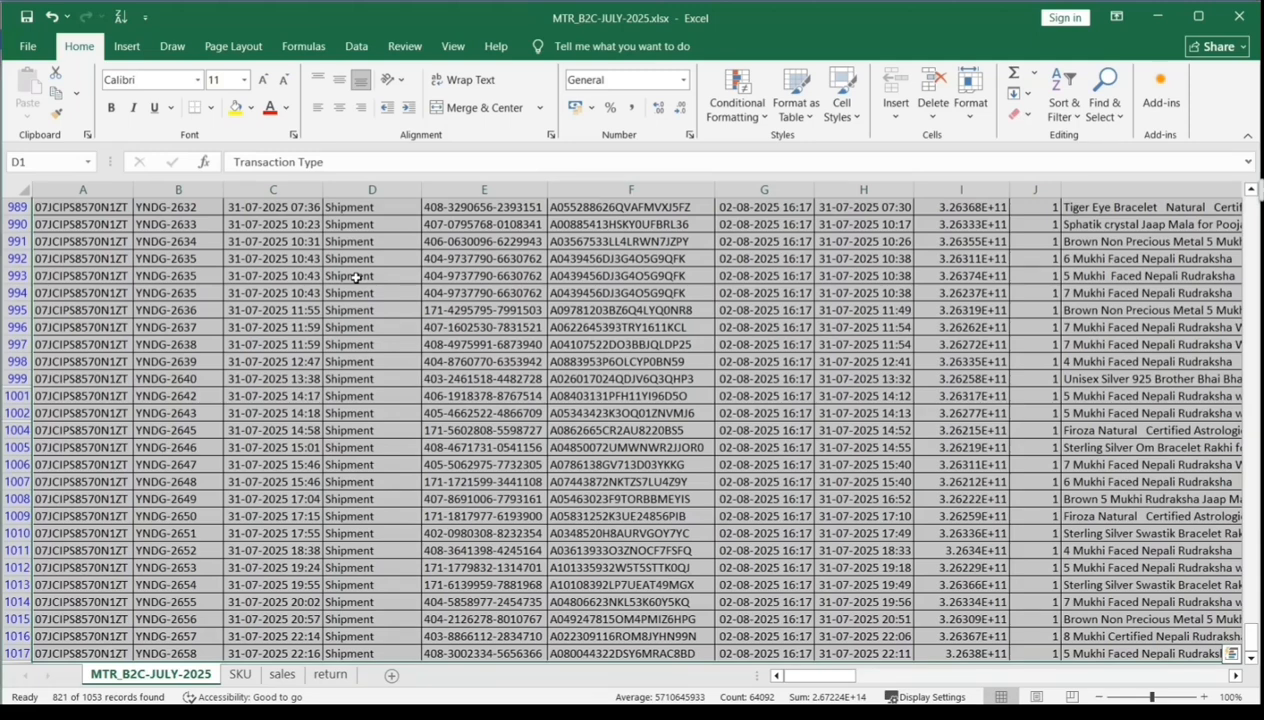
pyautogui.hotkey('ctrl', 'c')
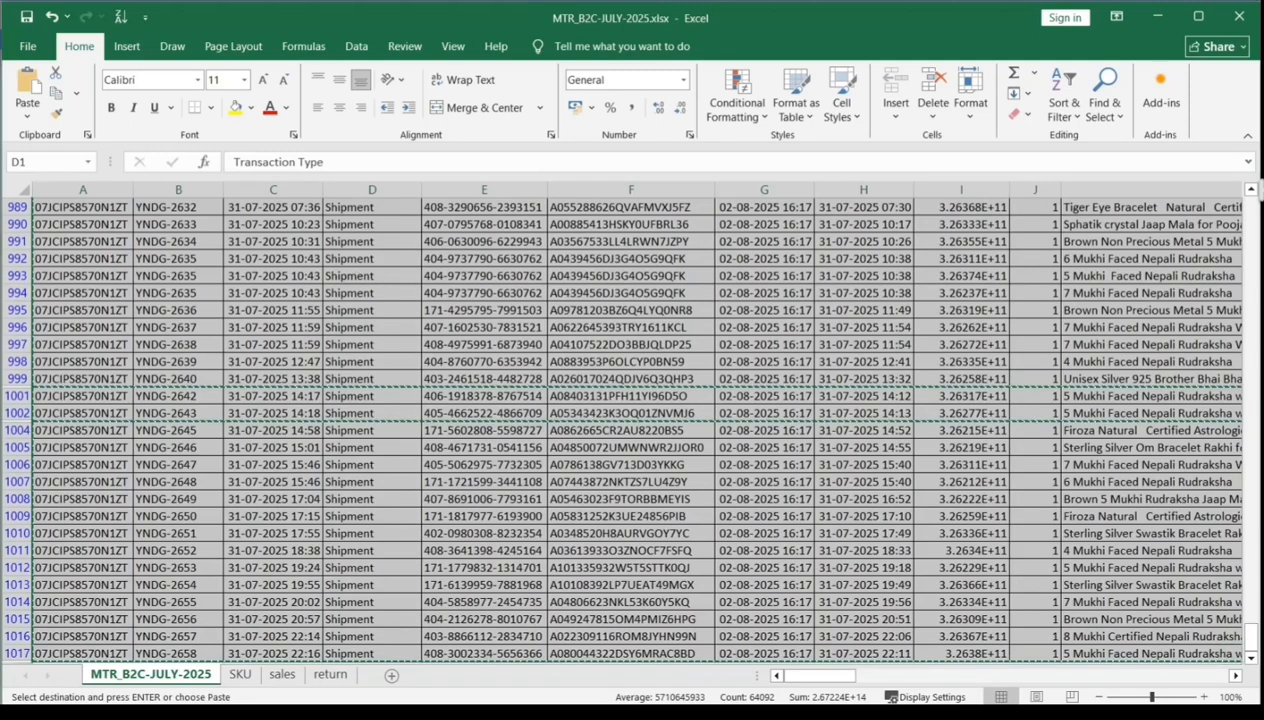
pyautogui.click(281, 674)
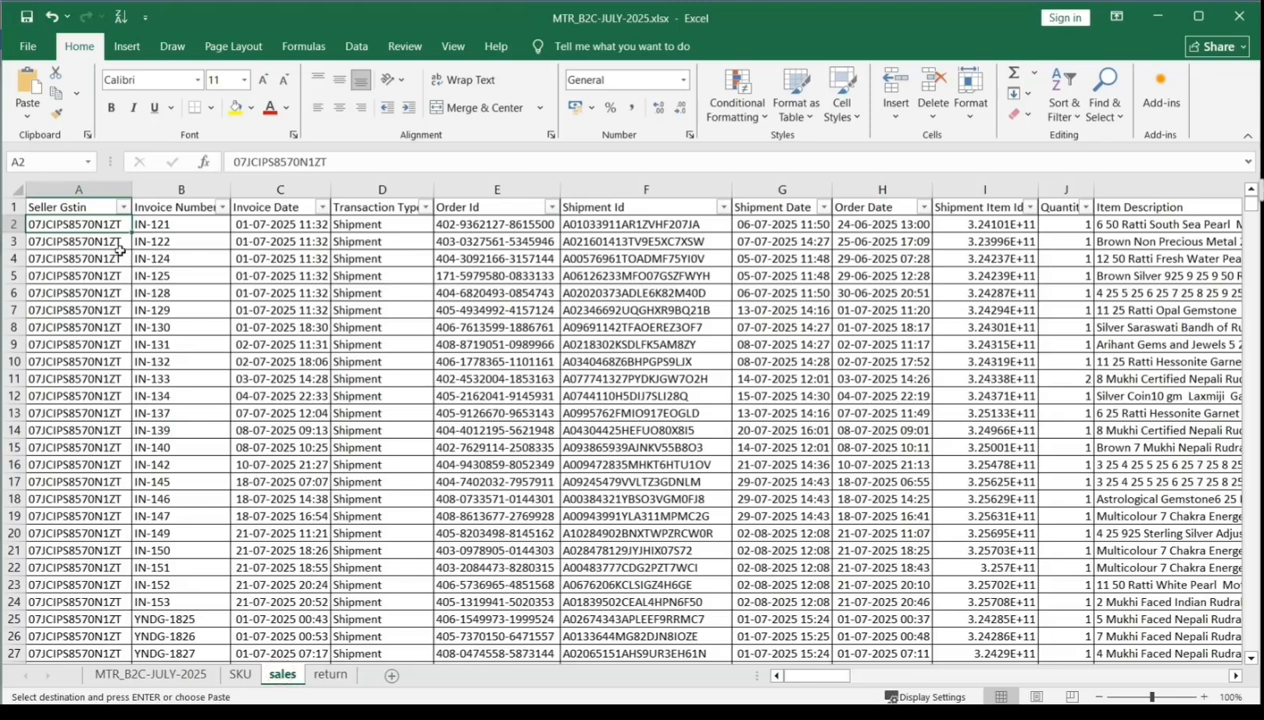
pyautogui.click(97, 208)
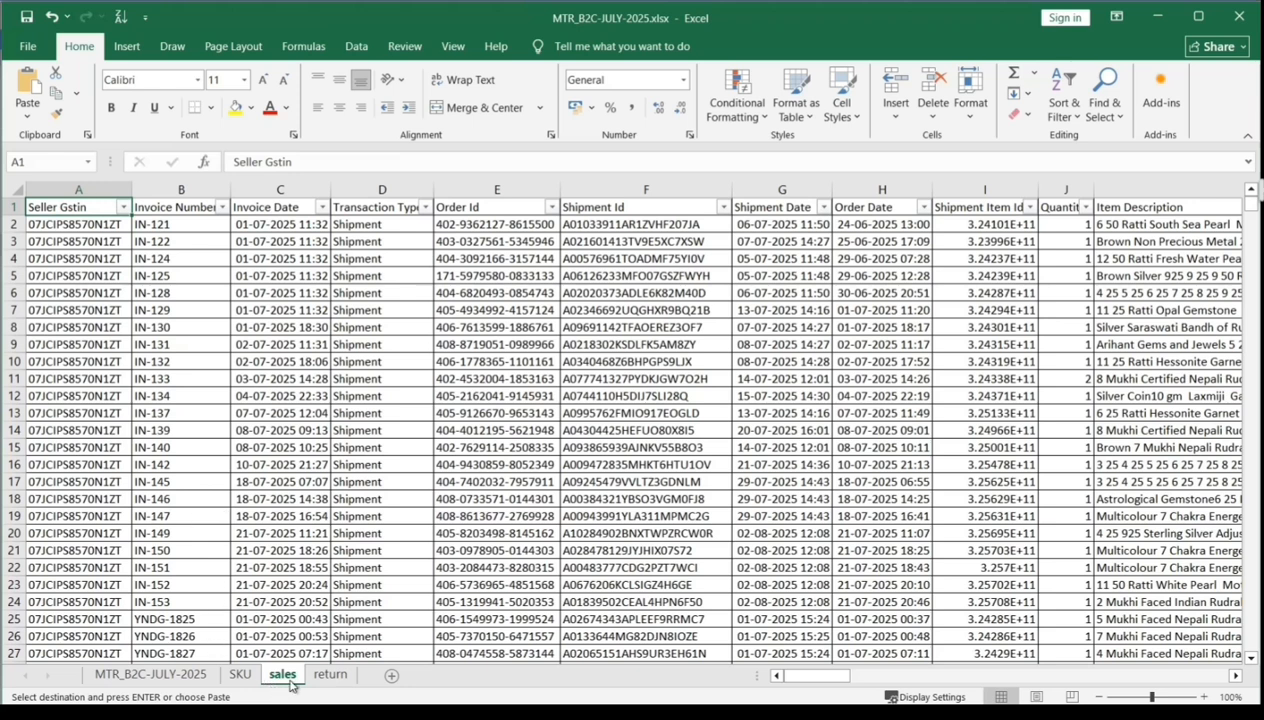
# - Check which transaction types the Transaction Type filter offers on the sales sheet
pyautogui.click(171, 210)
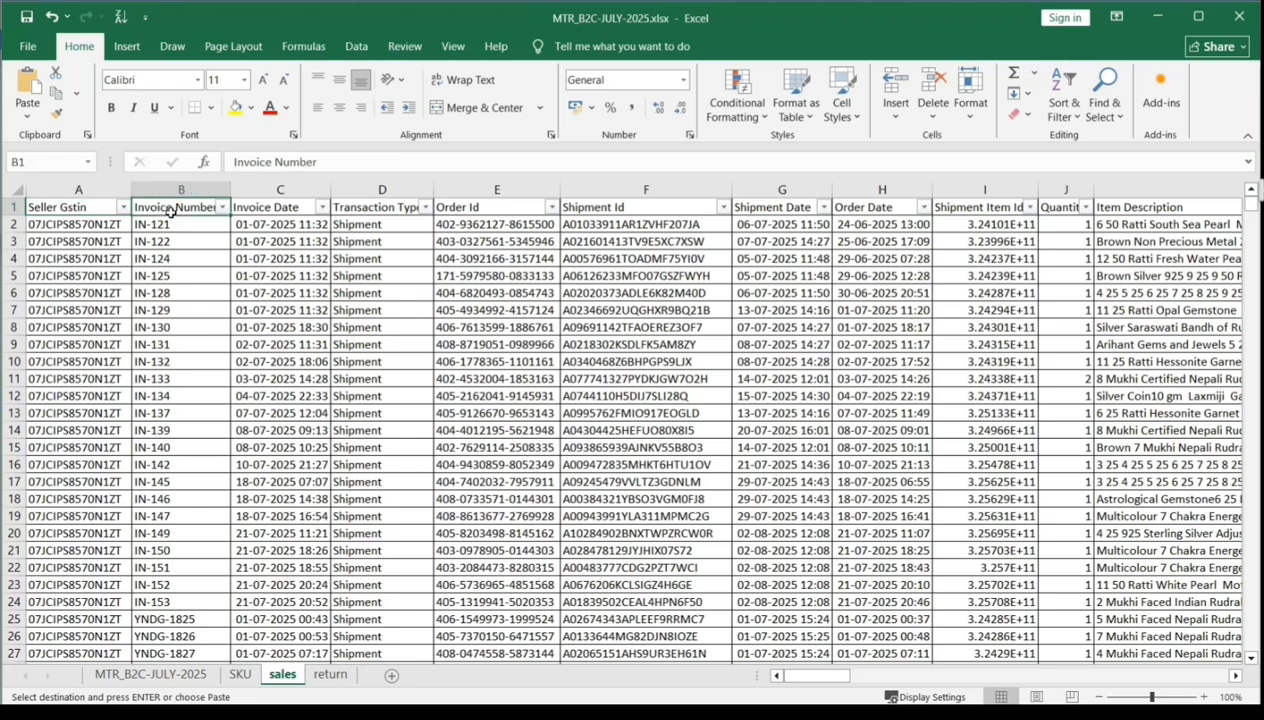
pyautogui.press('Right')
pyautogui.press('Right')
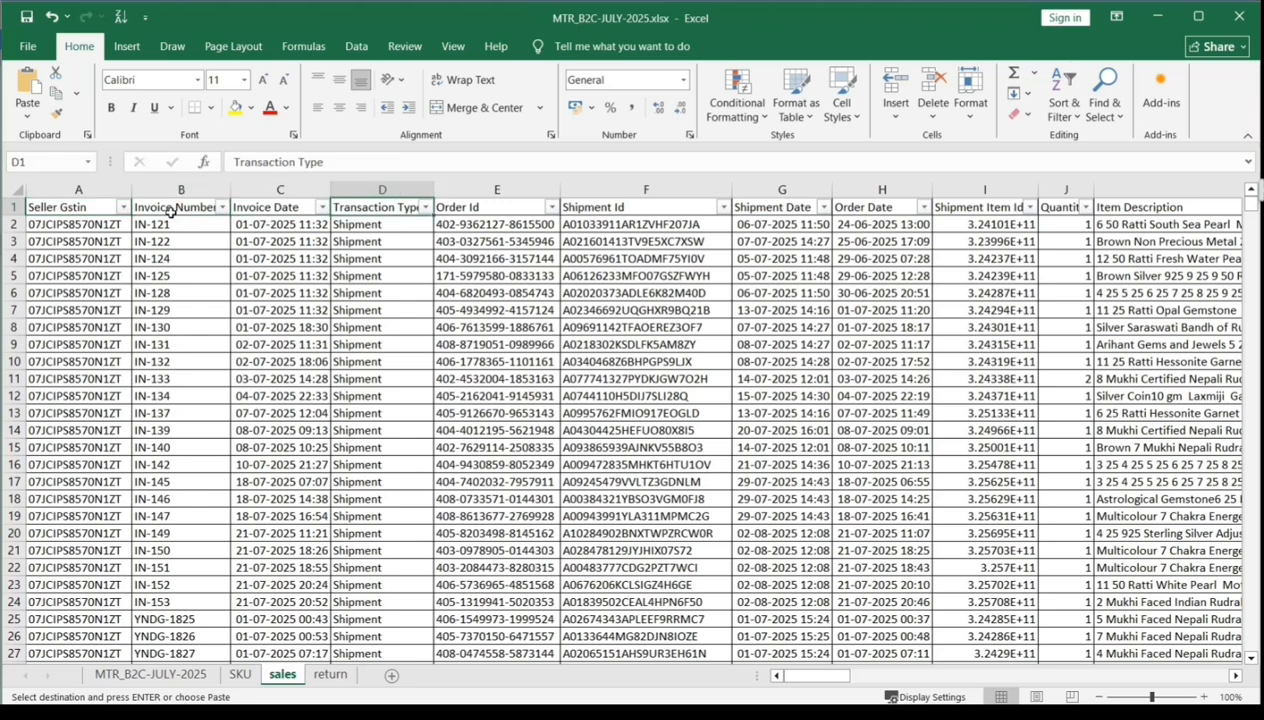
pyautogui.click(424, 207)
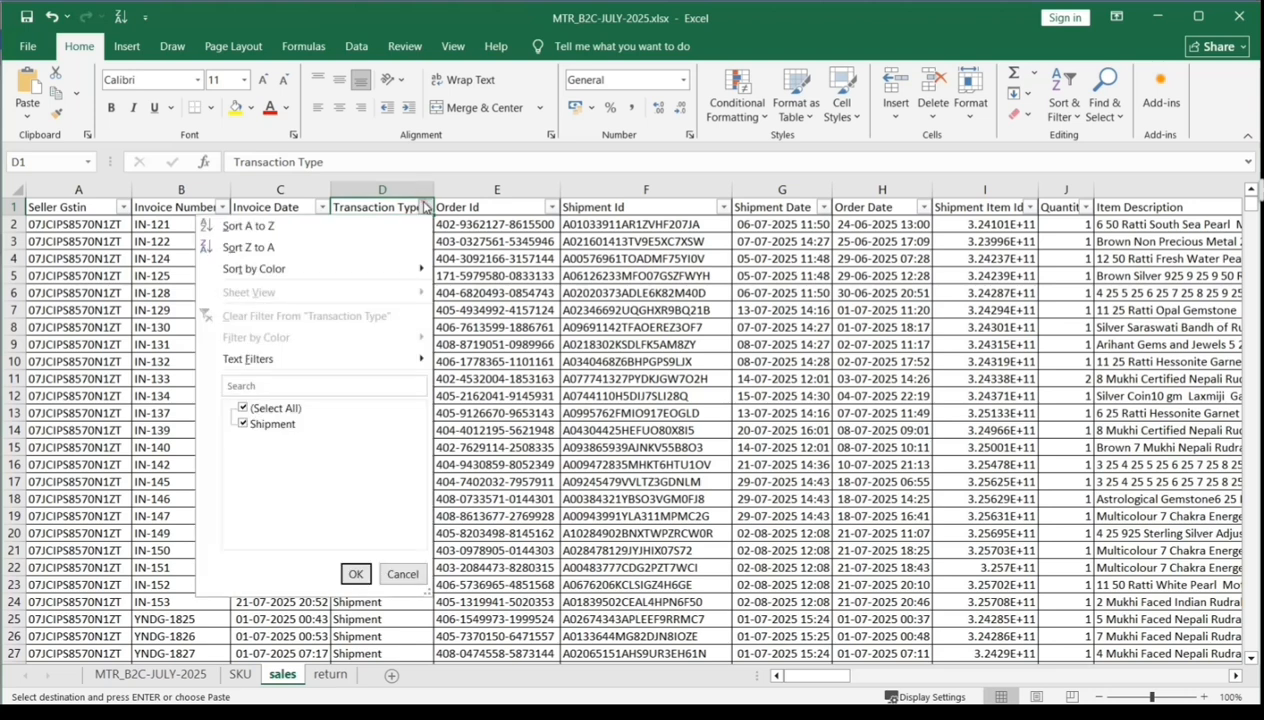
pyautogui.click(424, 207)
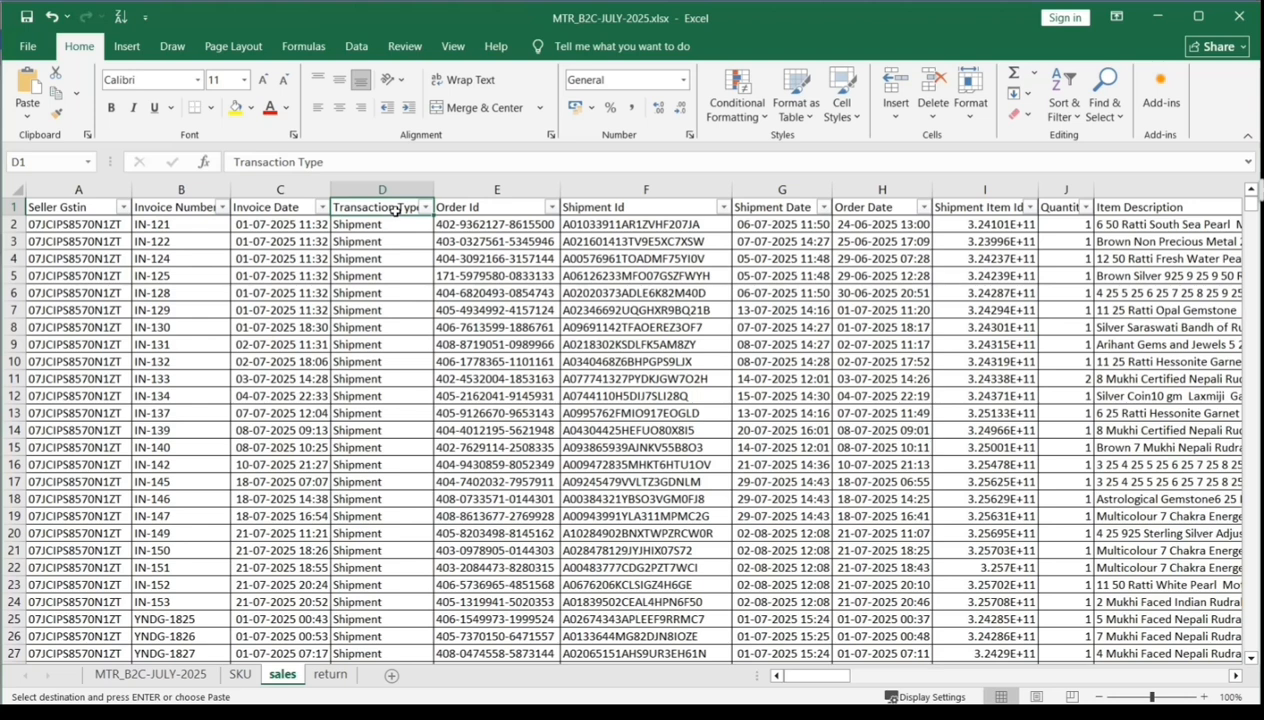
# - Highlight the Total Local Tax and Total IGST Tax headers in CA1:CB1 with yellow fill
pyautogui.press('Right')
pyautogui.press('Right')
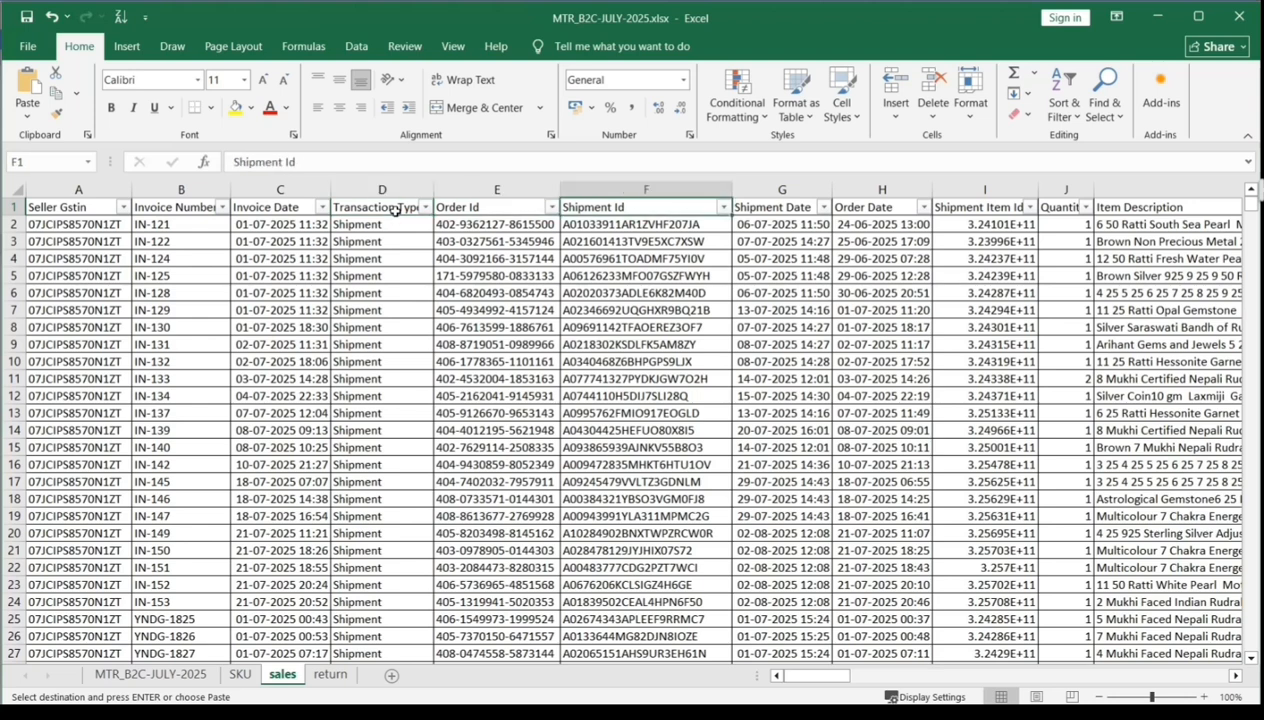
pyautogui.hotkey('ctrl', 'Right')
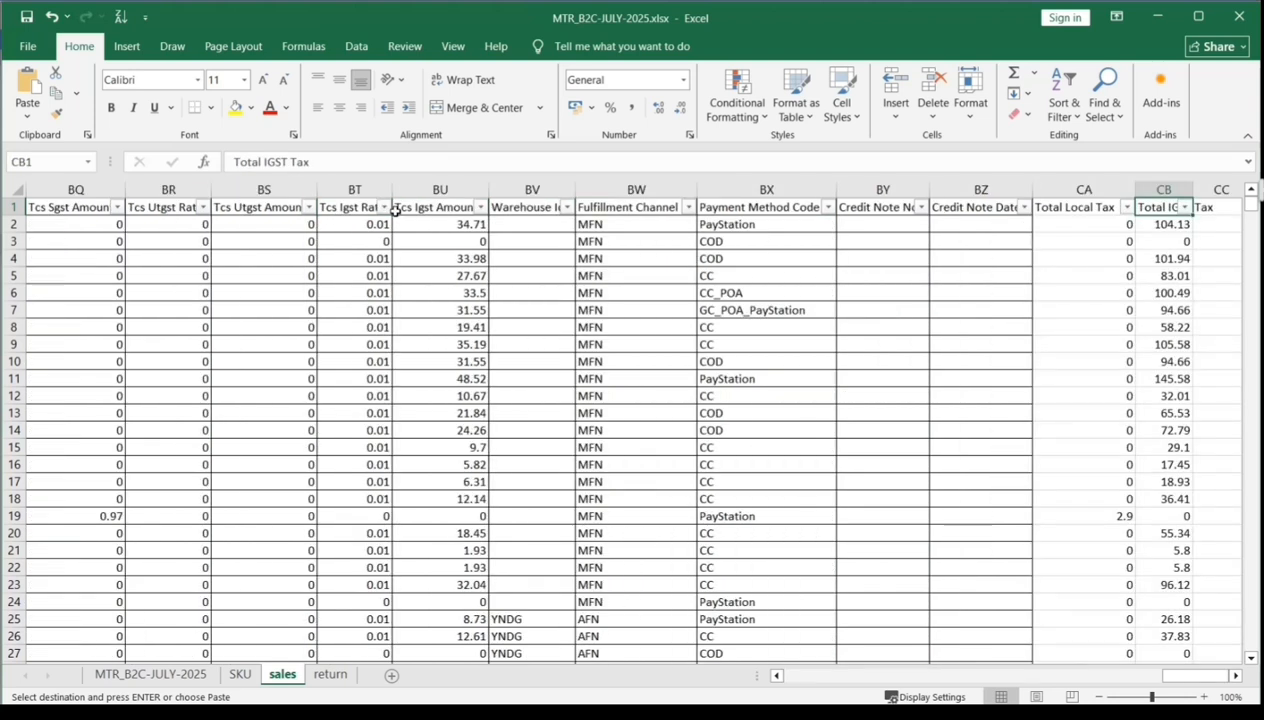
pyautogui.press('Left')
pyautogui.press('Left')
pyautogui.press('Right')
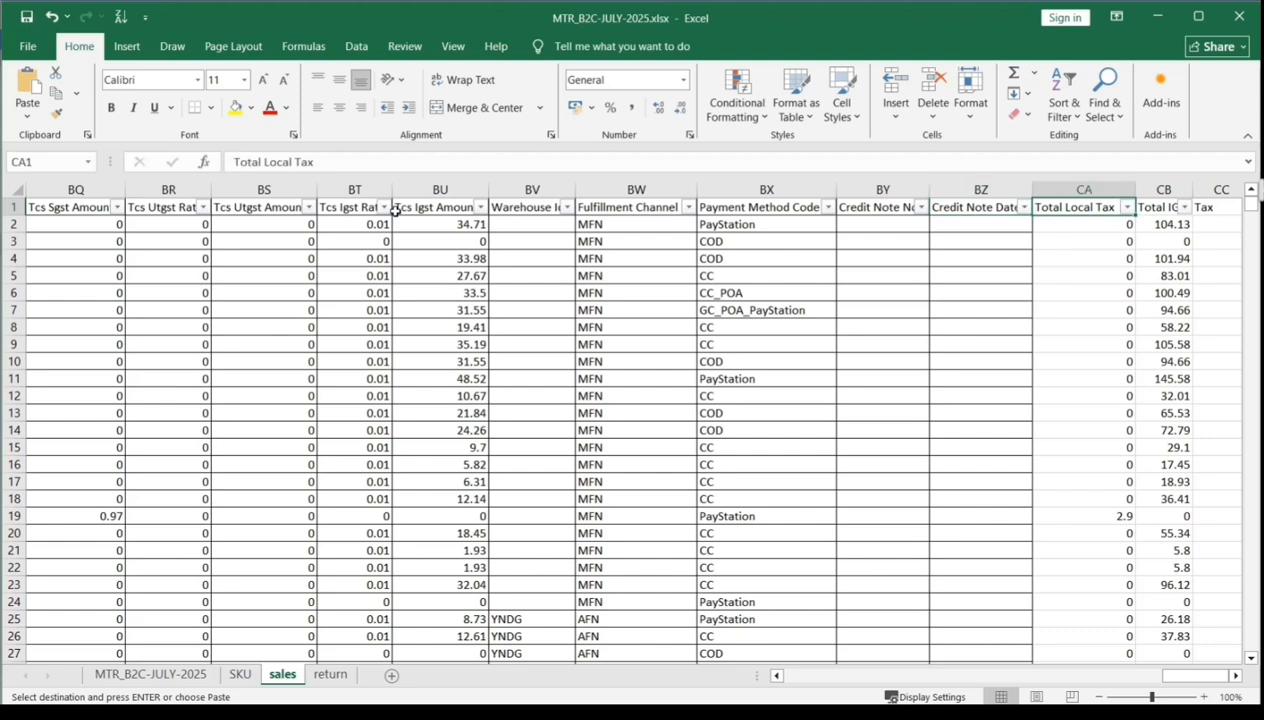
pyautogui.press('Right')
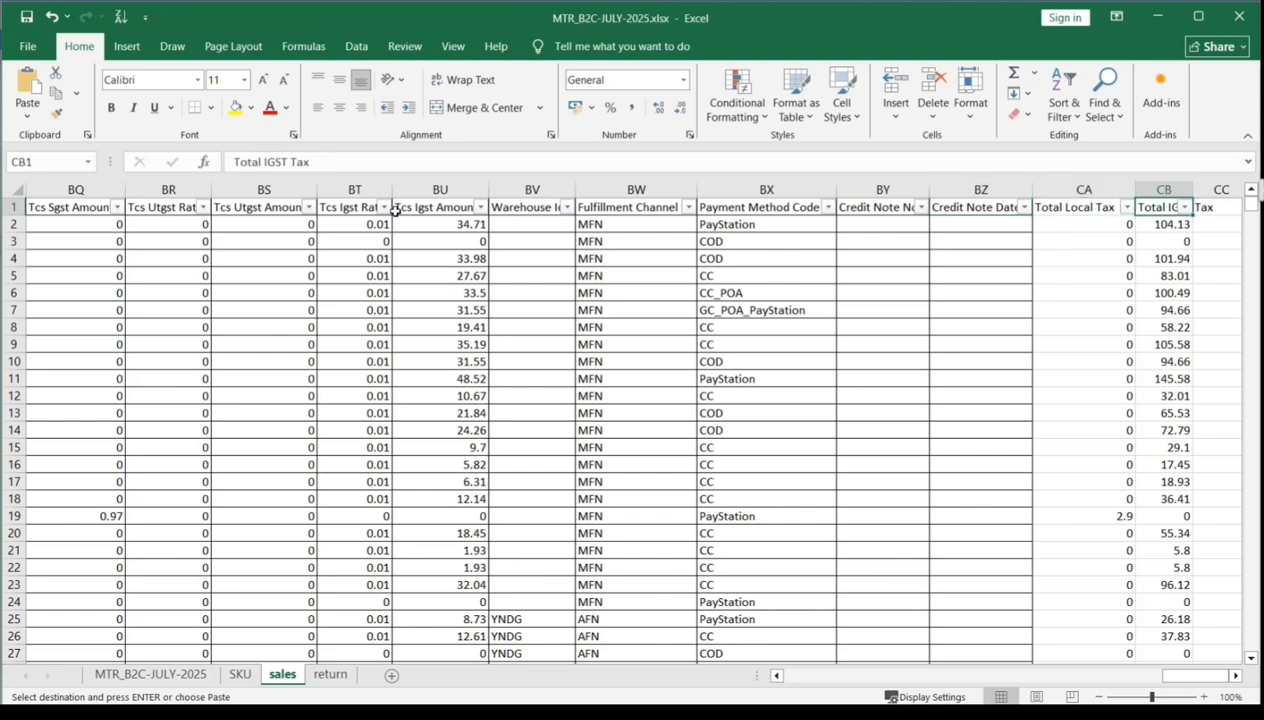
pyautogui.press('Left')
pyautogui.hotkey('shift', 'Right')
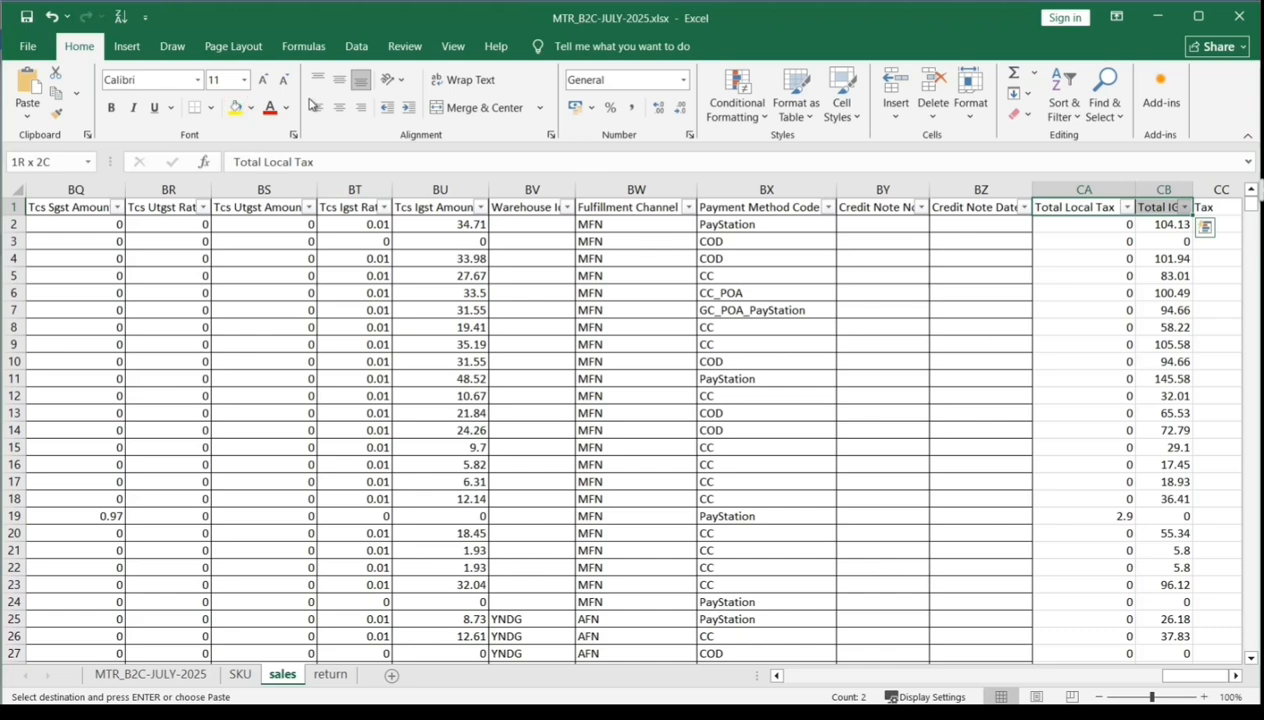
pyautogui.click(233, 108)
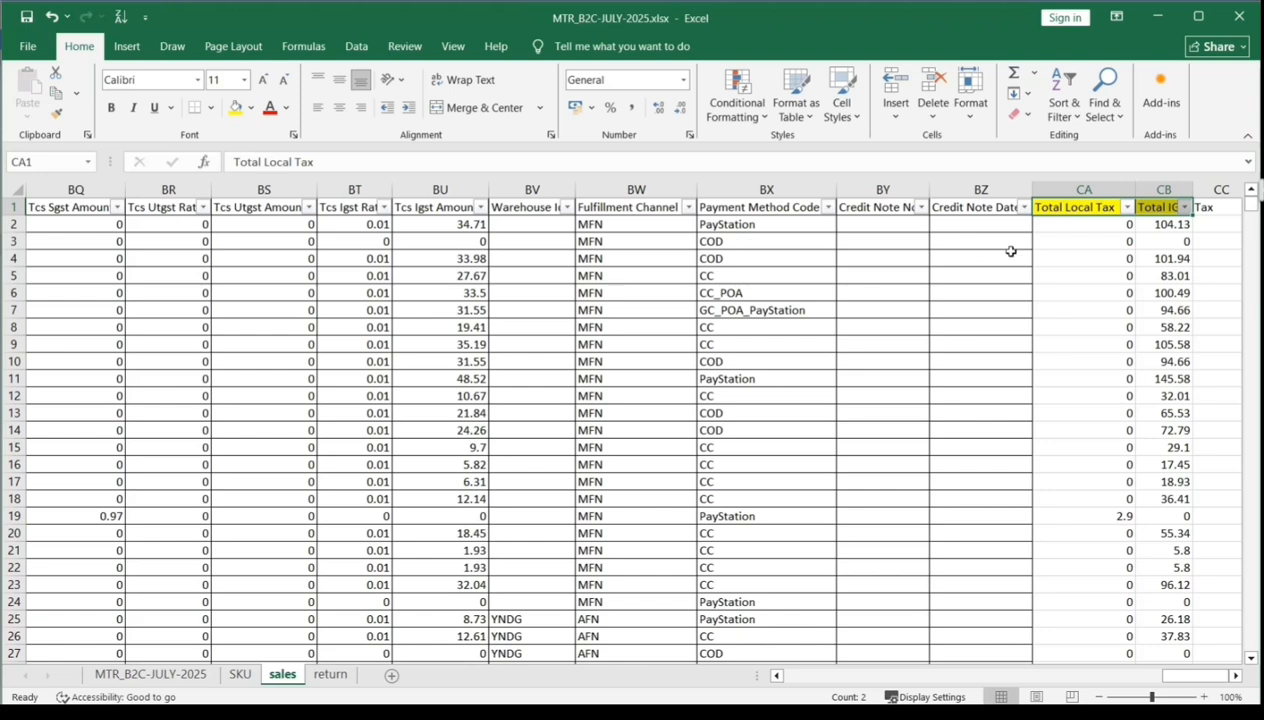
# - Widen the Total IGST Tax column and inspect the Delhi-based IF formulas in cells CA2 and CB2
pyautogui.click(1040, 230)
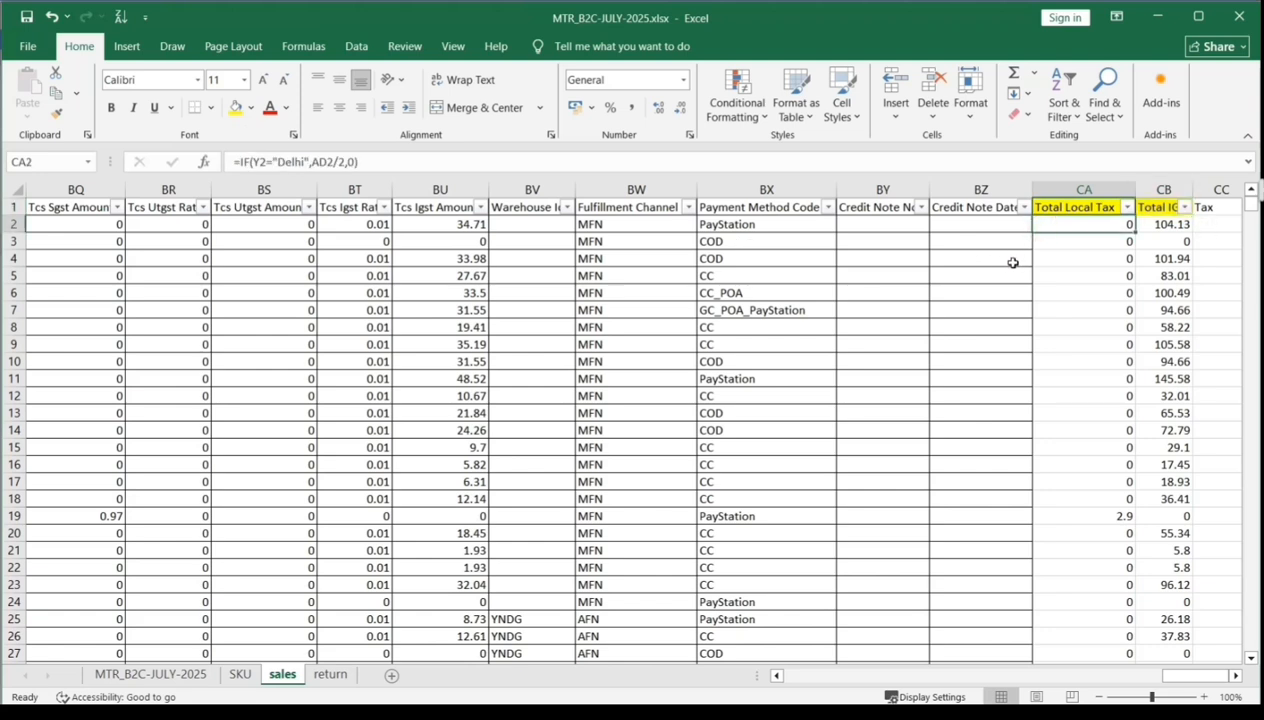
pyautogui.press('Right')
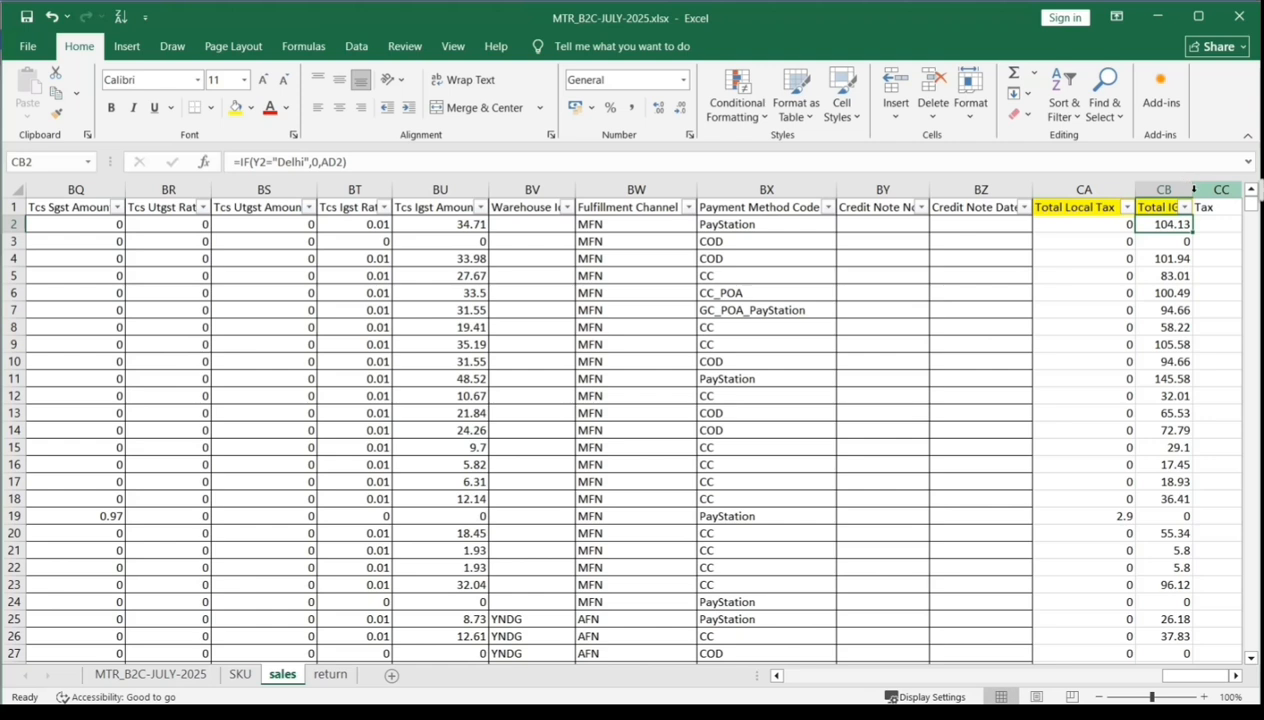
pyautogui.moveTo(1192, 189); pyautogui.dragTo(1222, 189)
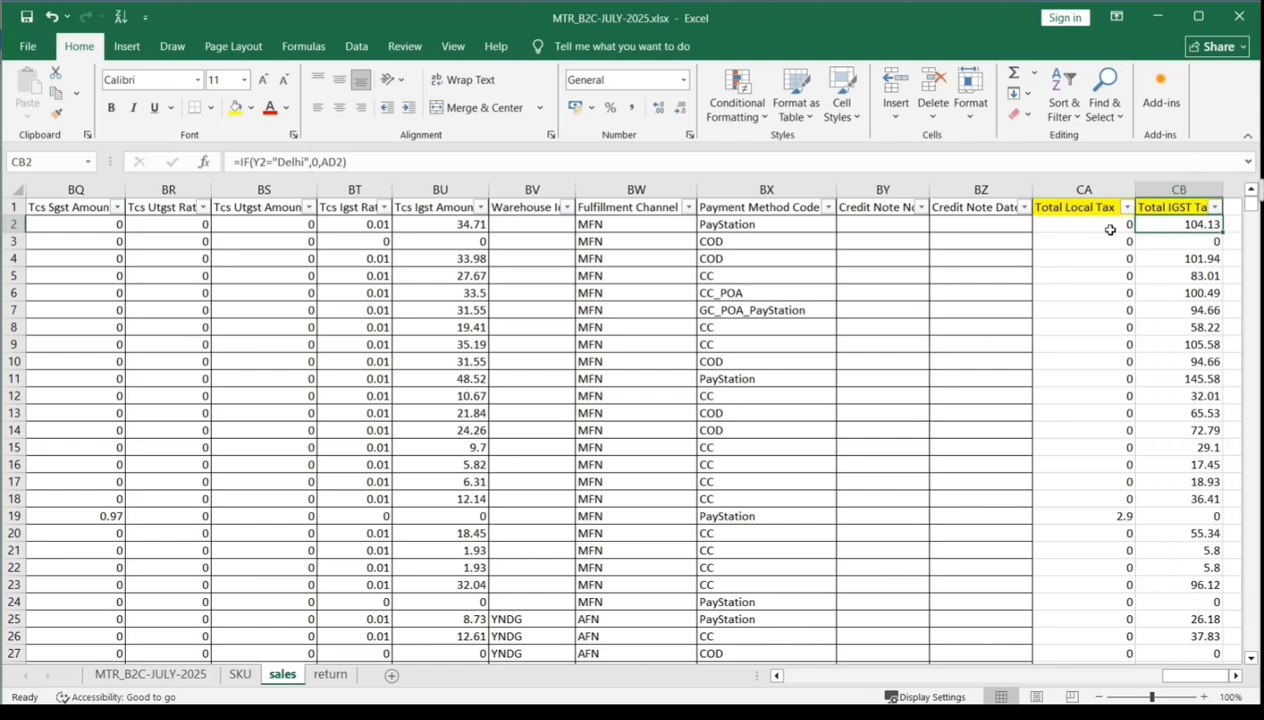
pyautogui.click(1099, 225)
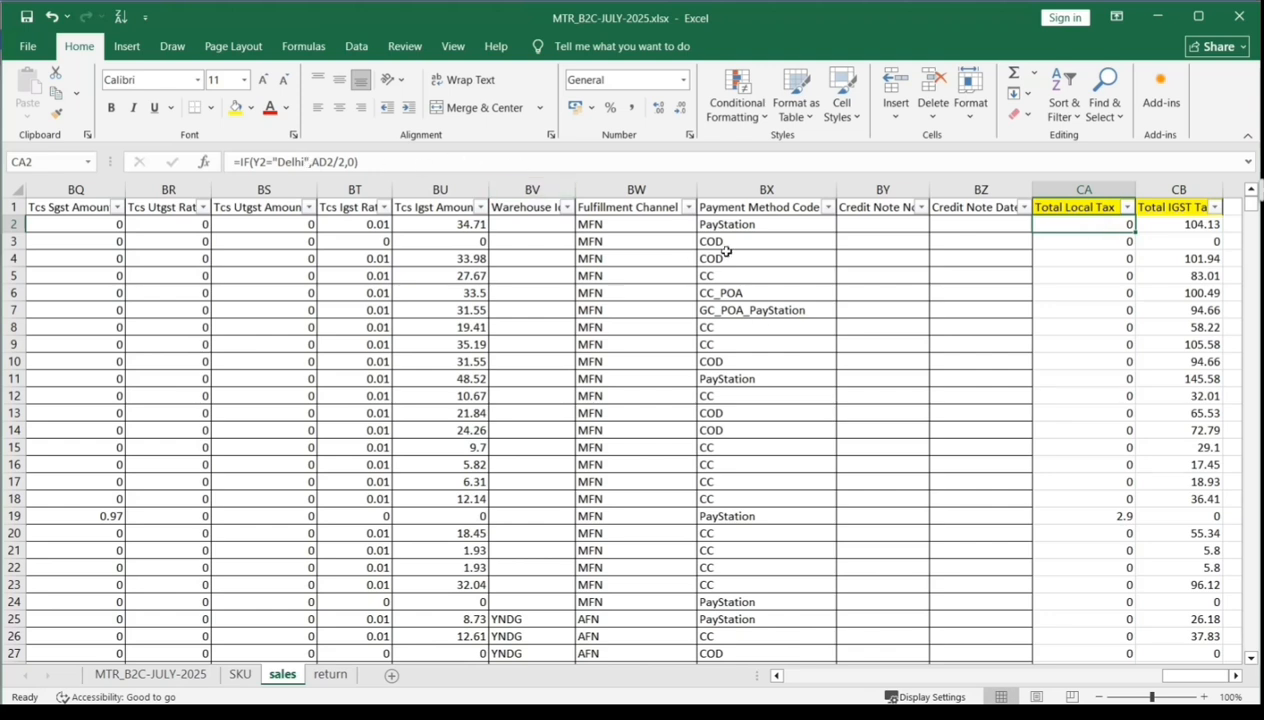
pyautogui.press('Right')
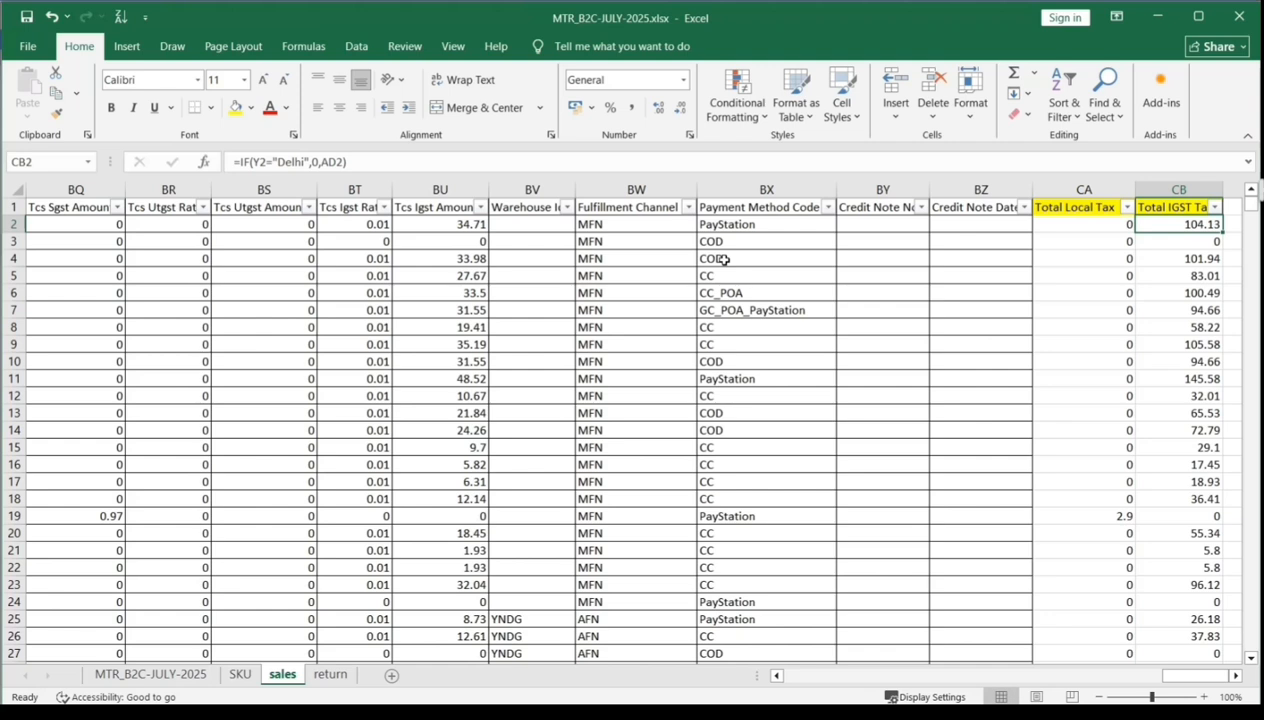
pyautogui.press('Left')
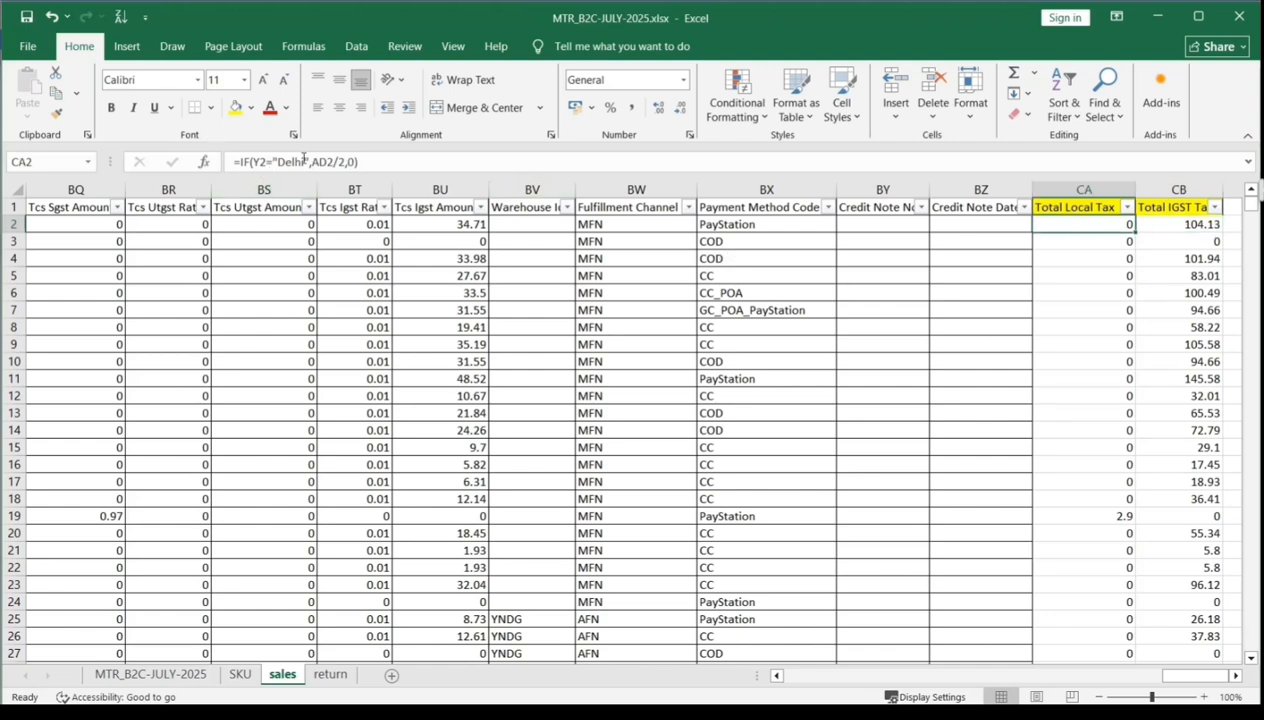
# - Review the sales sheet's tax, promo, gift wrap and shipping columns from Tcs Igst Rate back to Total Tax Amount in column AD
pyautogui.click(330, 222)
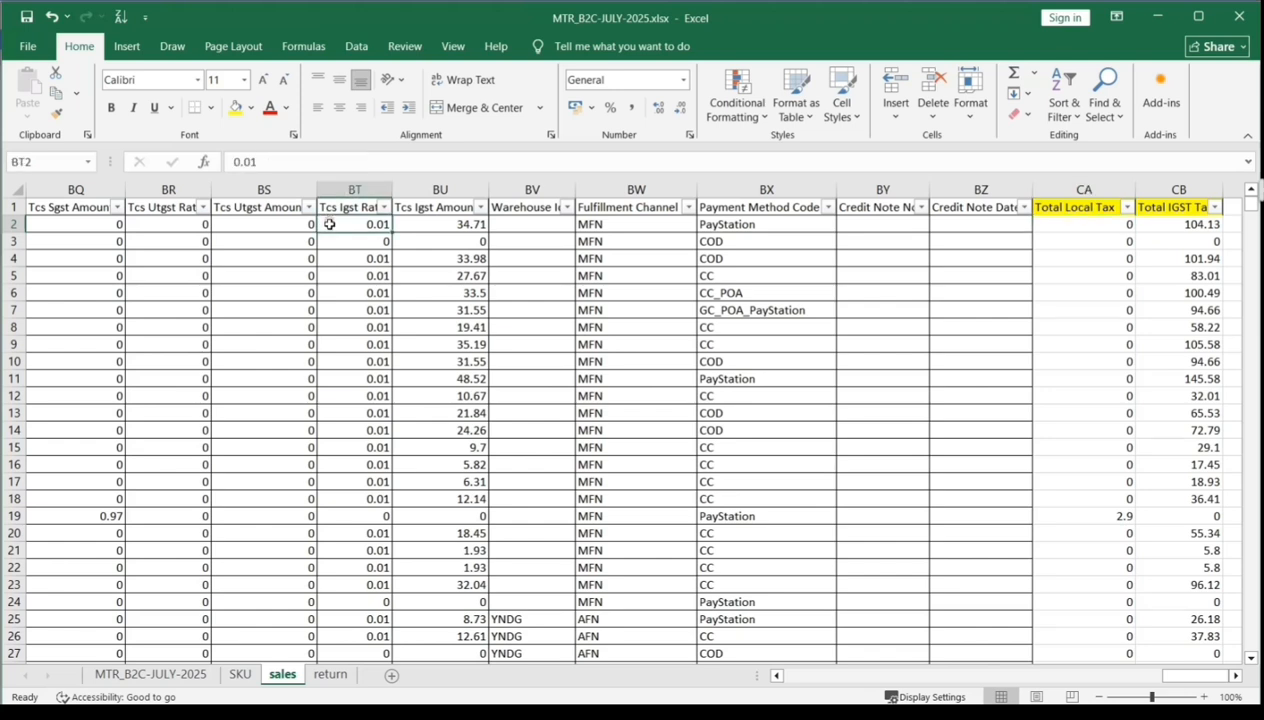
pyautogui.press('Left')
pyautogui.press('Left')
pyautogui.press('Left')
pyautogui.press('Left')
pyautogui.press('Left')
pyautogui.press('Left')
pyautogui.press('Left')
pyautogui.press('Left')
pyautogui.press('Left')
pyautogui.press('Left')
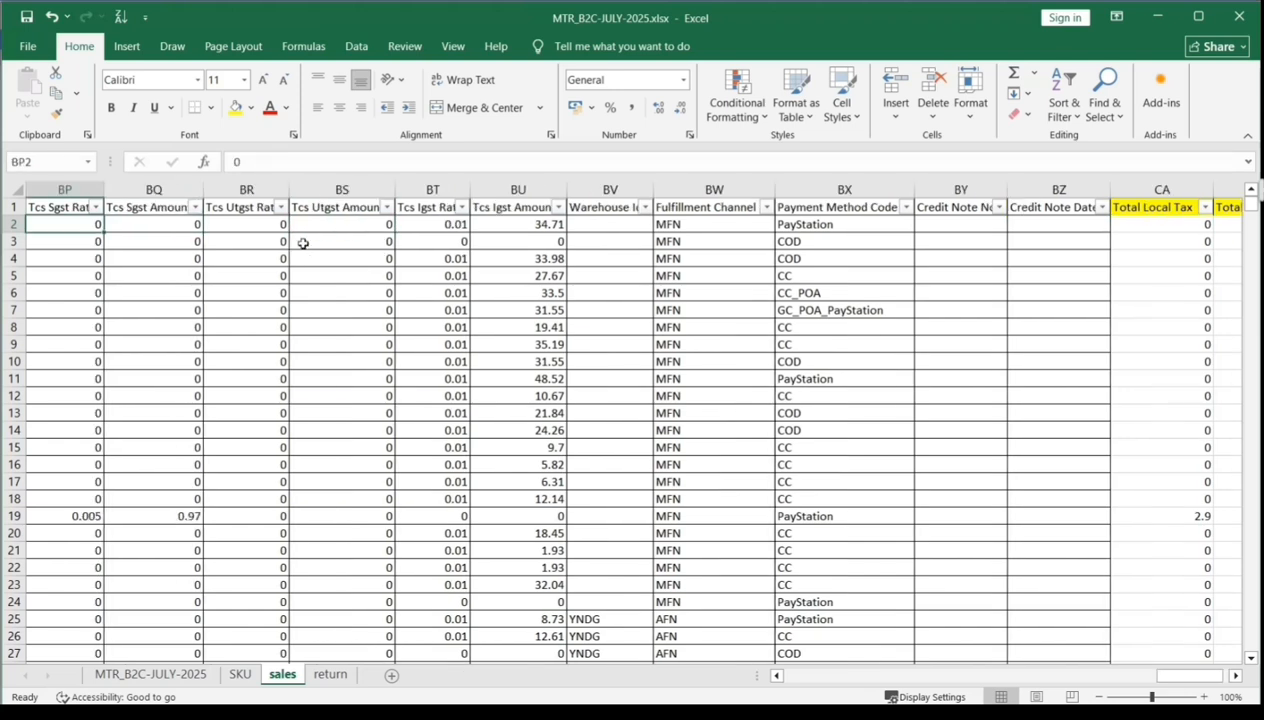
pyautogui.press('Left')
pyautogui.press('Left')
pyautogui.press('Left')
pyautogui.press('Left')
pyautogui.press('Left')
pyautogui.press('Left')
pyautogui.press('Left')
pyautogui.press('Left')
pyautogui.press('Left')
pyautogui.press('Left')
pyautogui.press('Left')
pyautogui.press('Left')
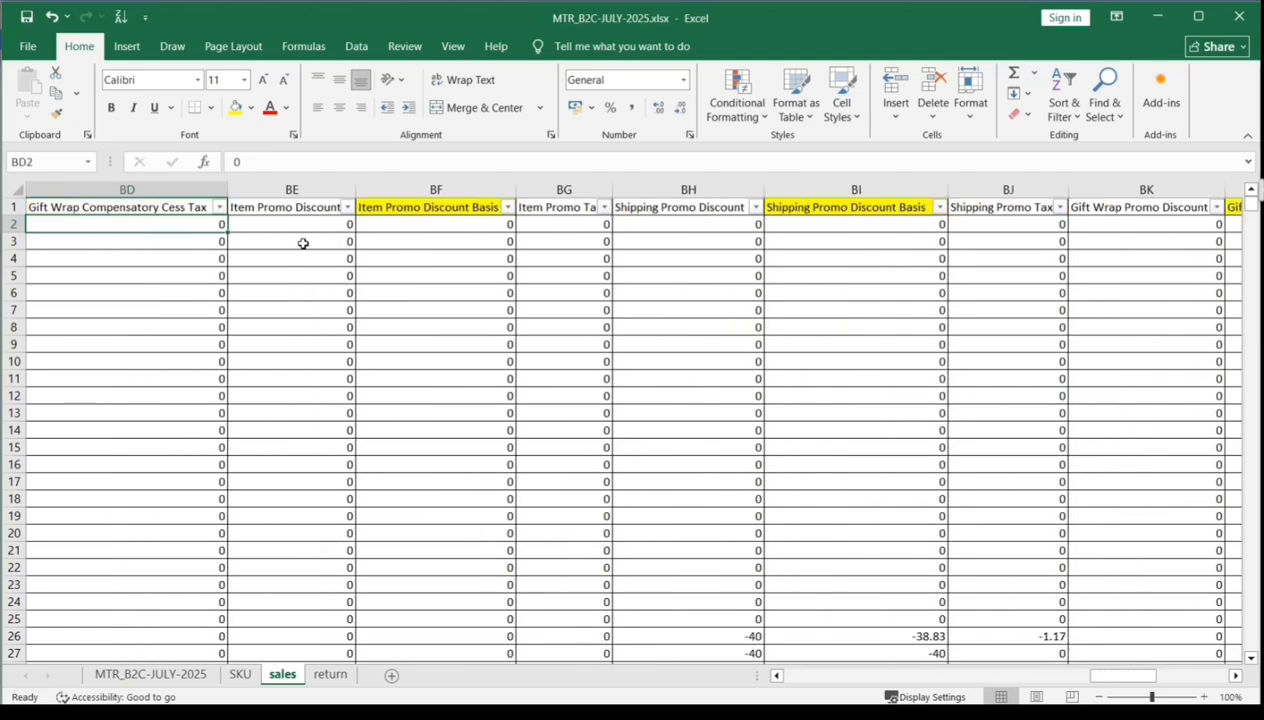
pyautogui.press('Left')
pyautogui.press('Left')
pyautogui.press('Left')
pyautogui.press('Left')
pyautogui.press('Left')
pyautogui.press('Left')
pyautogui.press('Left')
pyautogui.press('Left')
pyautogui.press('Left')
pyautogui.press('Left')
pyautogui.press('Left')
pyautogui.press('Left')
pyautogui.press('Left')
pyautogui.press('Left')
pyautogui.press('Left')
pyautogui.press('Left')
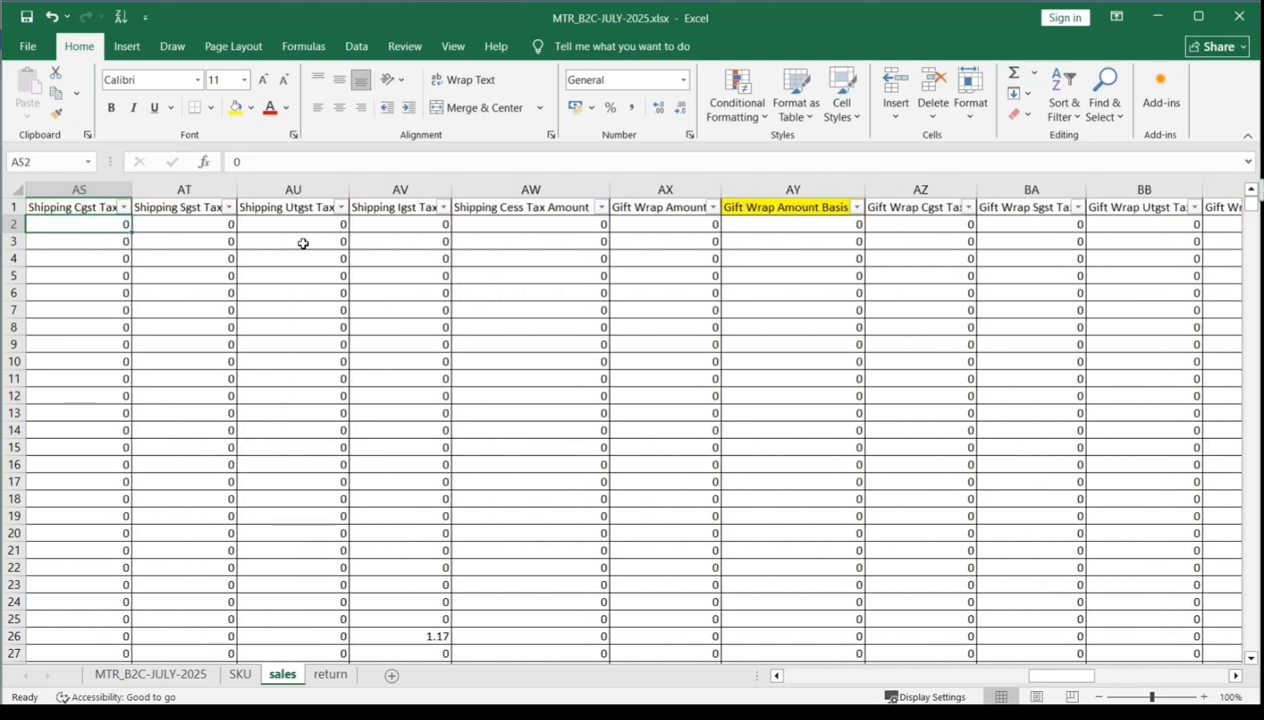
pyautogui.press('Left')
pyautogui.press('Left')
pyautogui.press('Left')
pyautogui.press('Left')
pyautogui.press('Left')
pyautogui.press('Left')
pyautogui.press('Left')
pyautogui.press('Left')
pyautogui.press('Left')
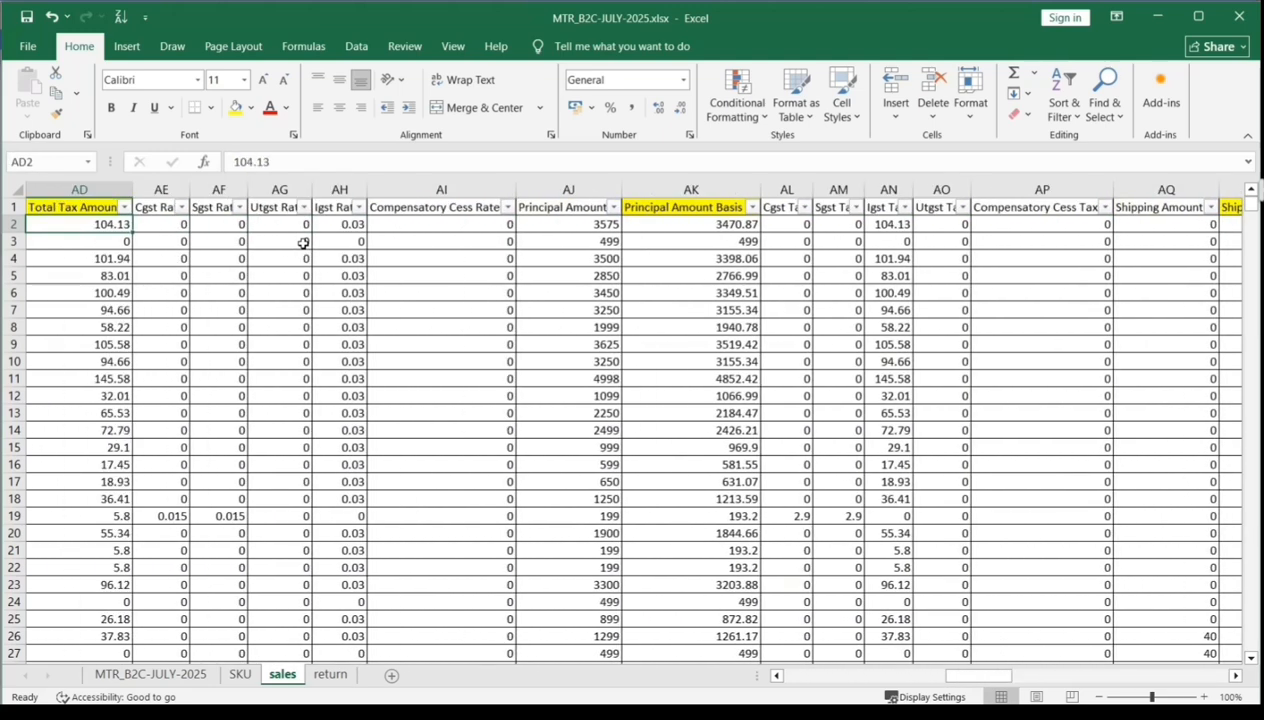
# - Review the sales sheet's billing and shipping location columns back to Bill From City, ending on the Ship To State header in Y1
pyautogui.press('Left')
pyautogui.press('Left')
pyautogui.press('Left')
pyautogui.press('Left')
pyautogui.press('Left')
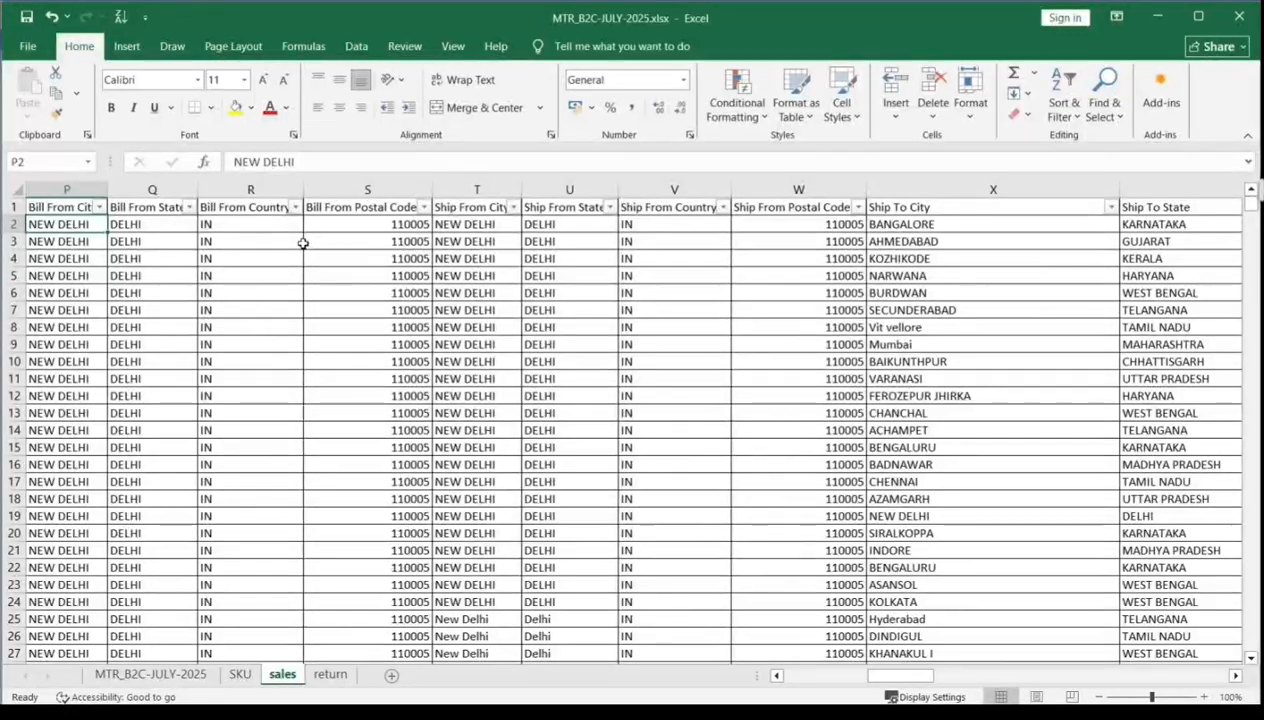
pyautogui.press('Right')
pyautogui.press('Right')
pyautogui.press('Right')
pyautogui.press('Right')
pyautogui.press('Right')
pyautogui.press('Right')
pyautogui.press('Right')
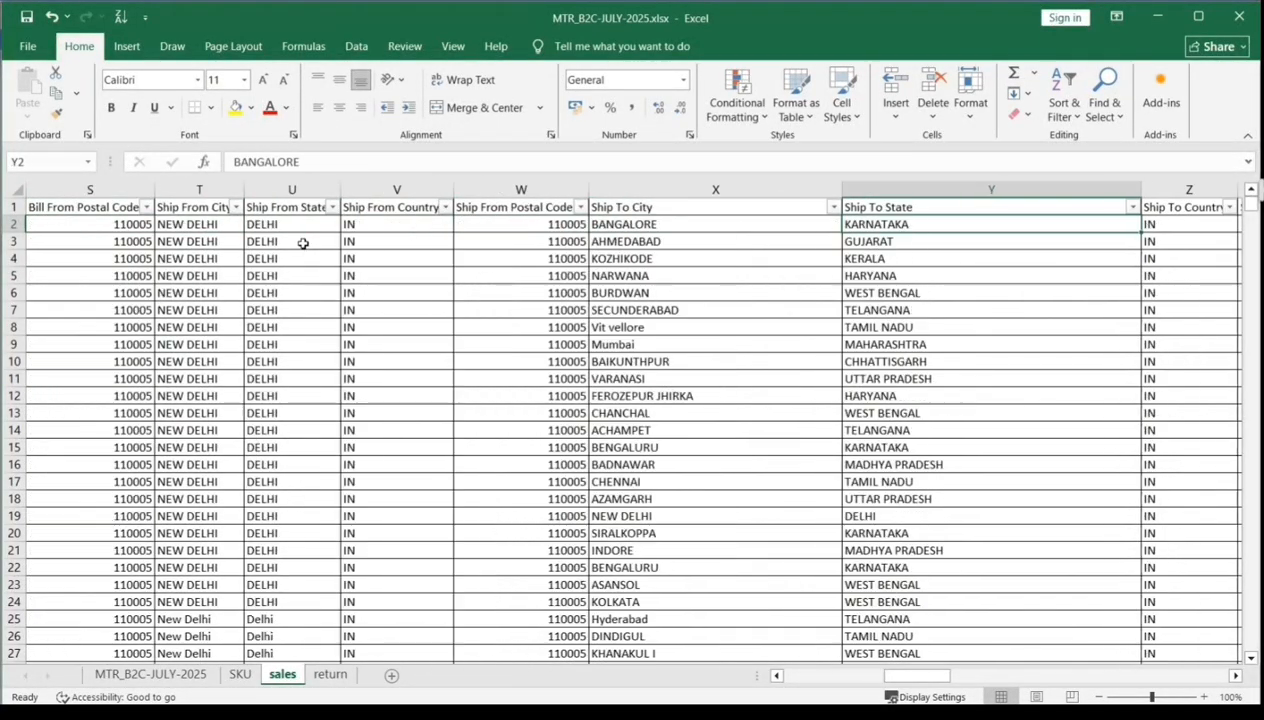
pyautogui.press('Left')
pyautogui.press('Left')
pyautogui.press('Left')
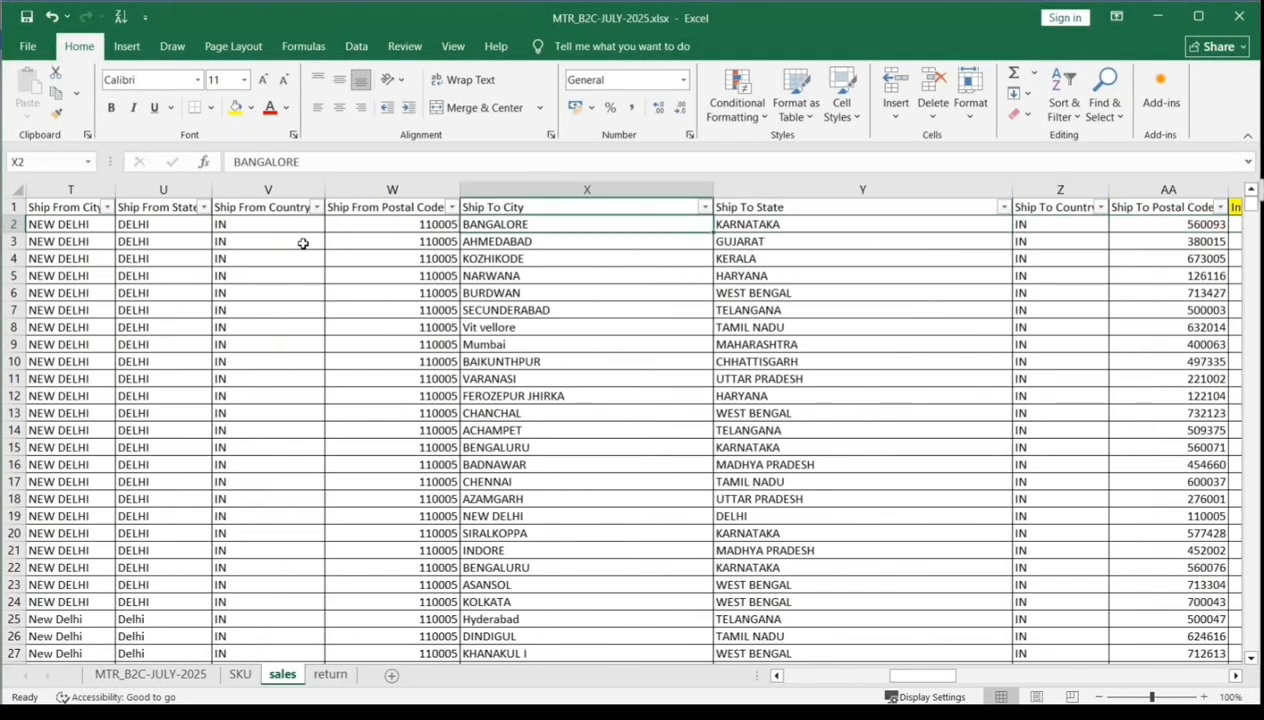
pyautogui.press('Right')
pyautogui.press('Up')
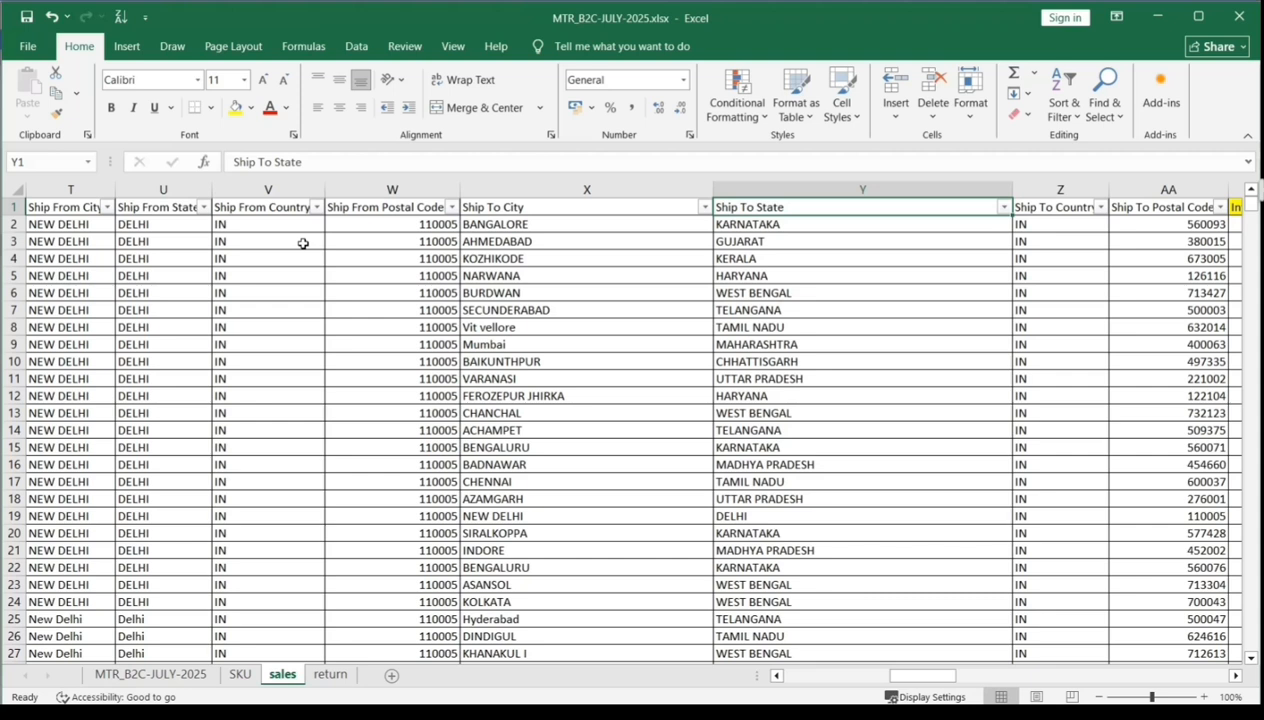
pyautogui.press('Down')
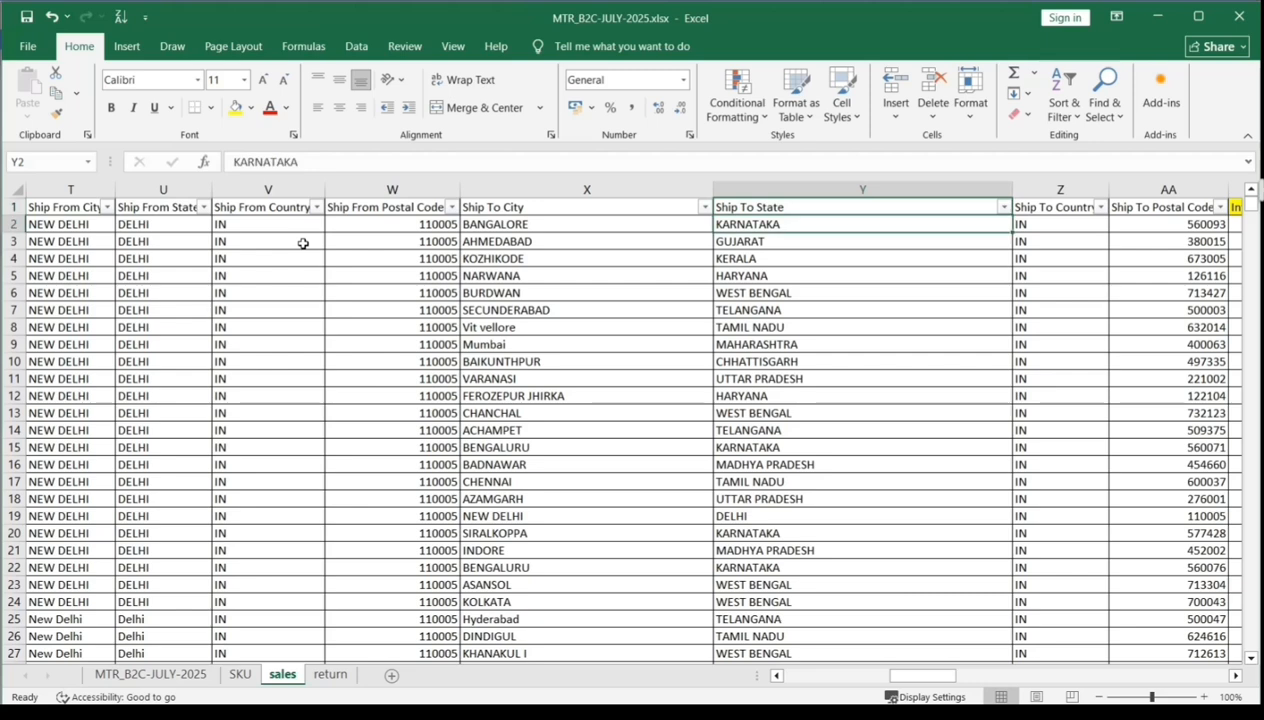
pyautogui.press('Up')
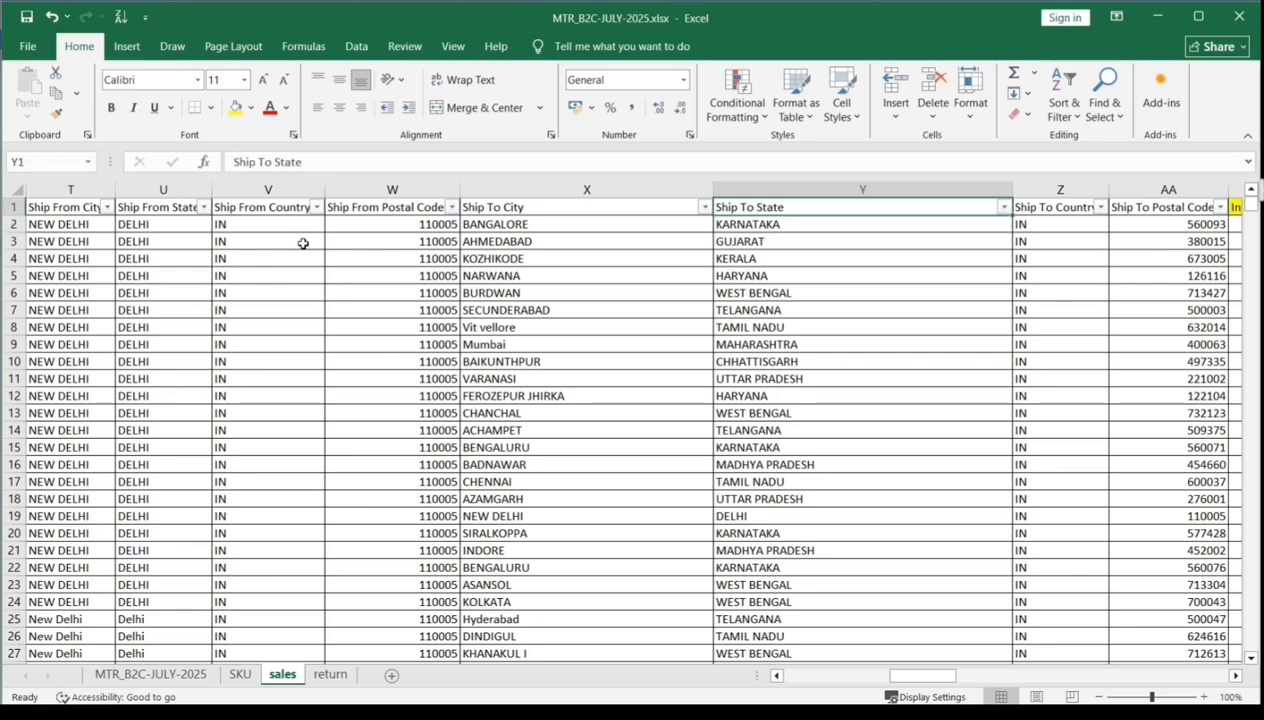
# - Examine the sales sheet's columns from Ship To State across to Total Tax Amount, checking its header and first value in AD1:AD2
pyautogui.press('Right')
pyautogui.press('Right')
pyautogui.press('Right')
pyautogui.press('Right')
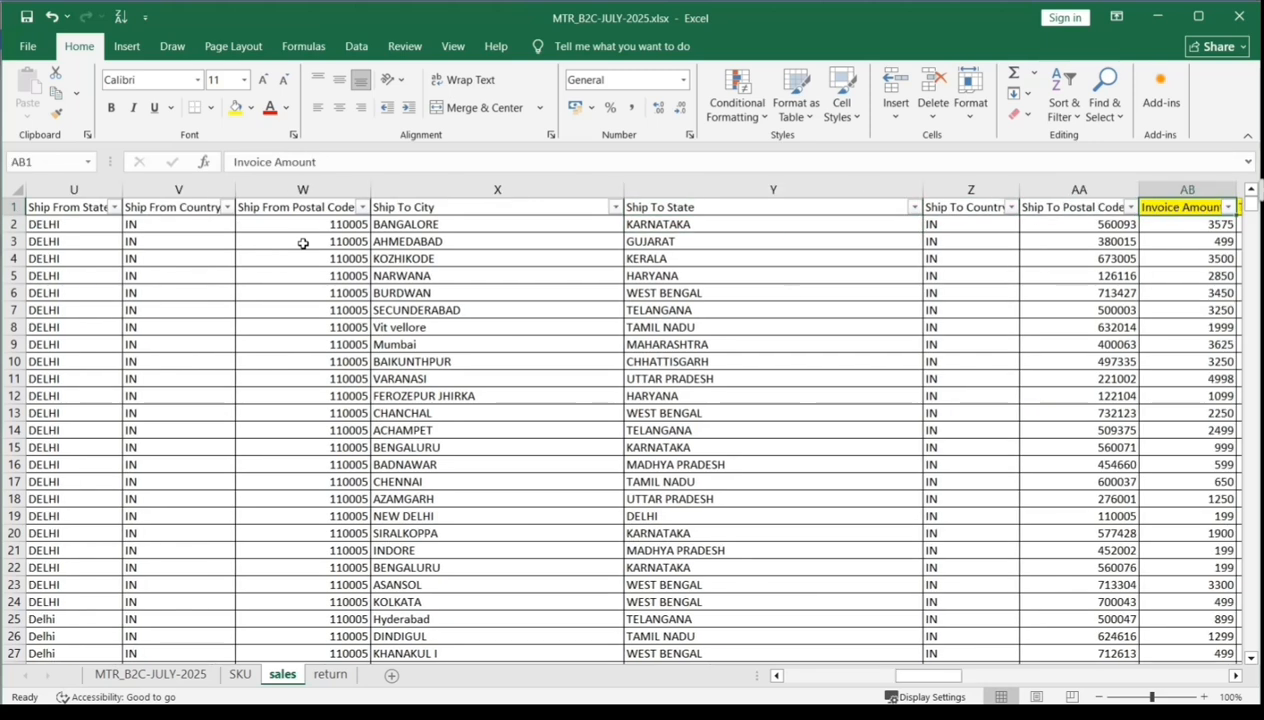
pyautogui.press('Right')
pyautogui.press('Right')
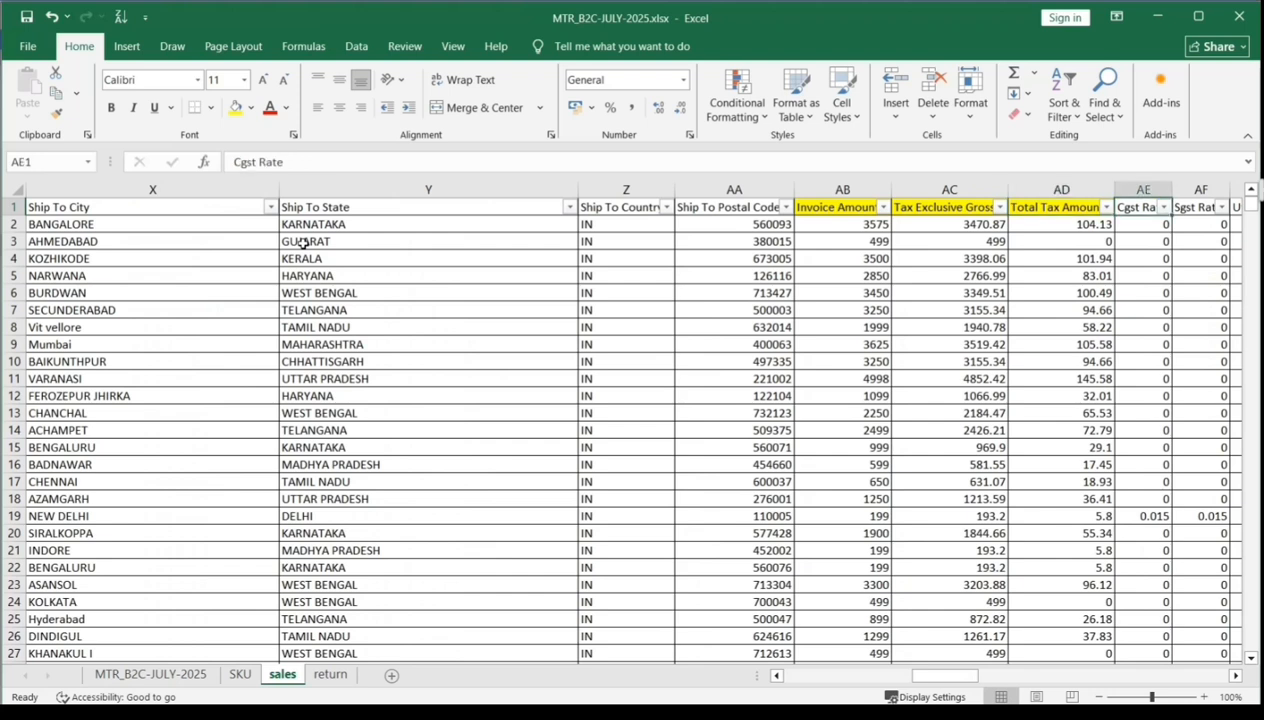
pyautogui.press('Left')
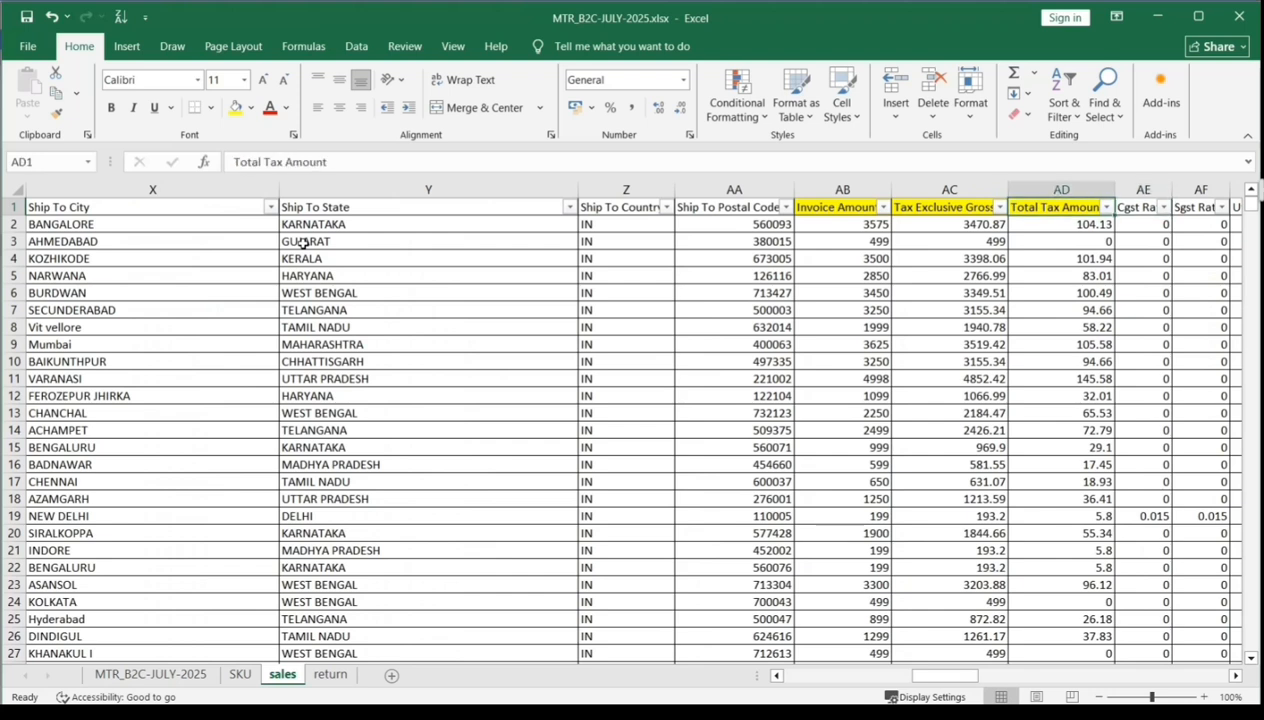
pyautogui.press('Down')
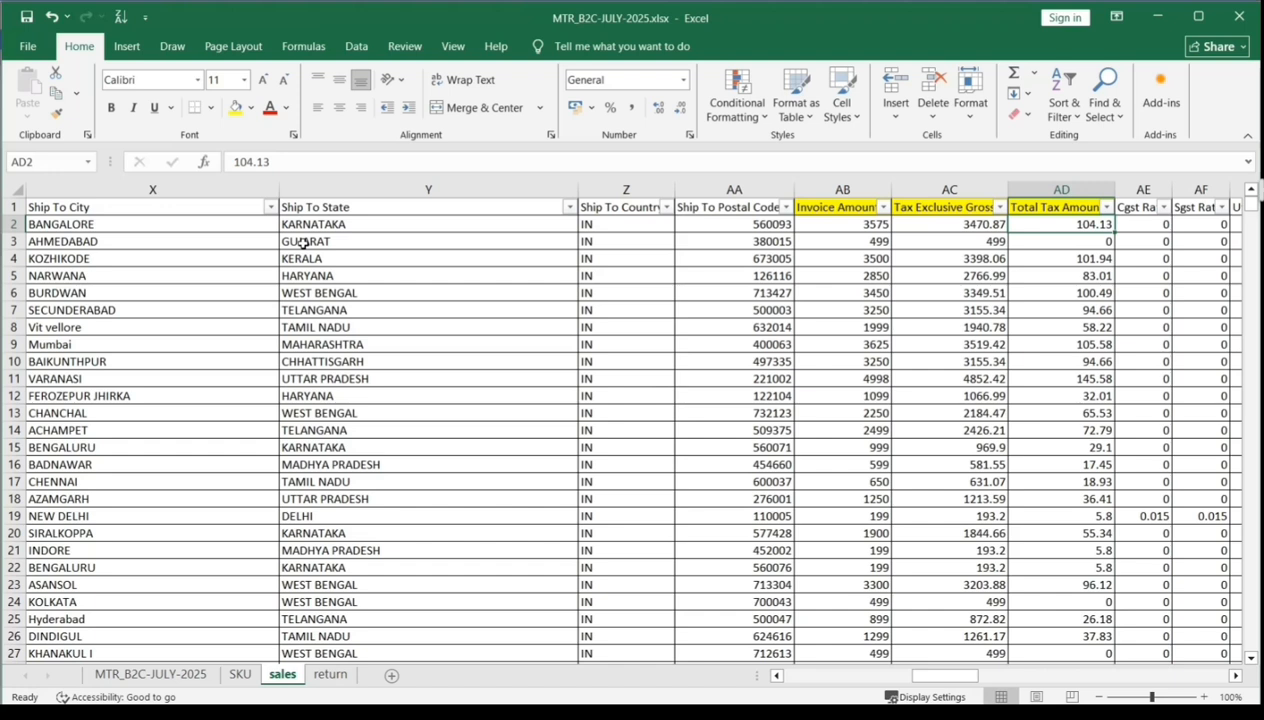
pyautogui.press('Up')
pyautogui.press('Down')
pyautogui.press('Up')
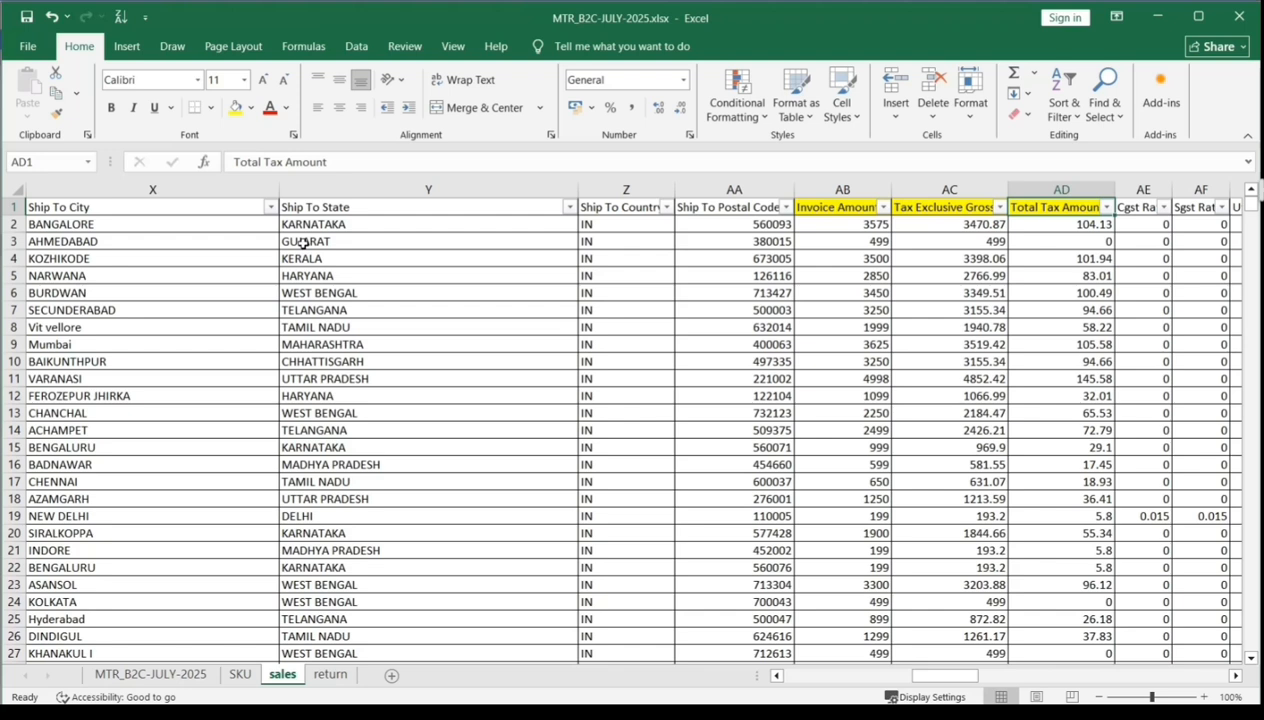
pyautogui.press('Down')
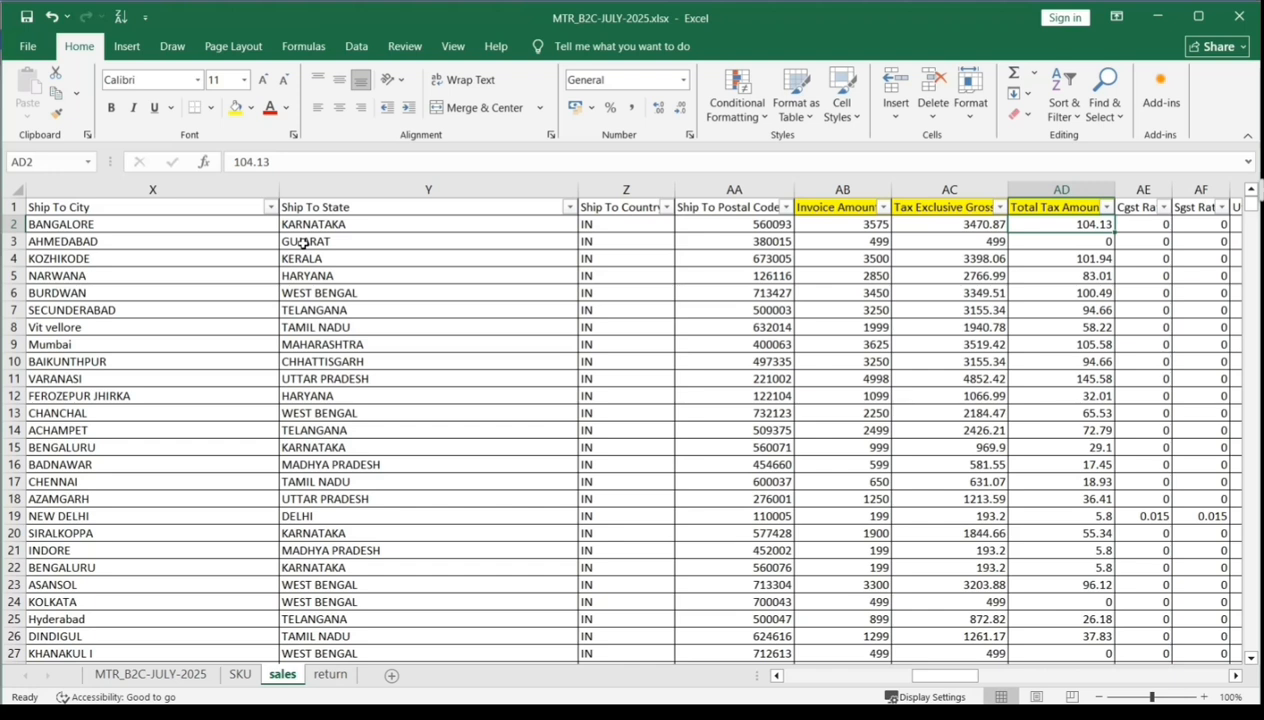
pyautogui.press('Up')
# - Inspect the Delhi-based IF formulas down the Total IGST Tax column from CB1 to CB16
pyautogui.hotkey('ctrl', 'Right')
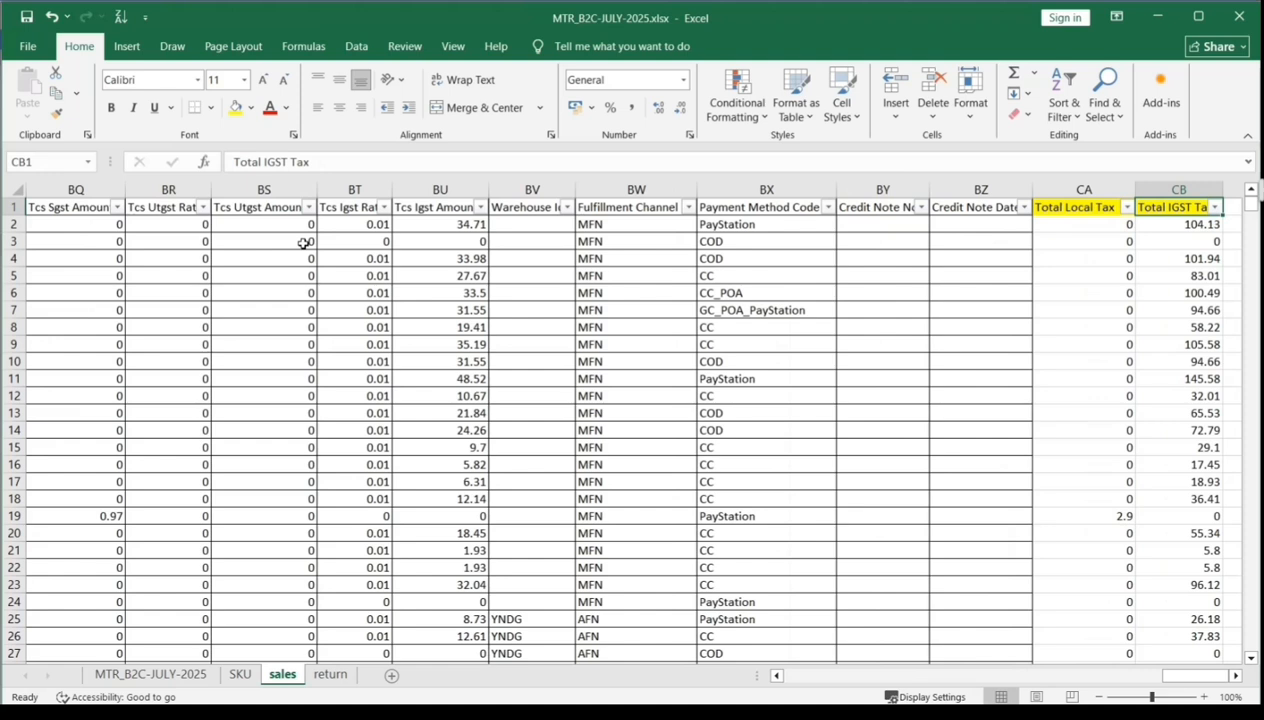
pyautogui.press('Down')
pyautogui.press('Down')
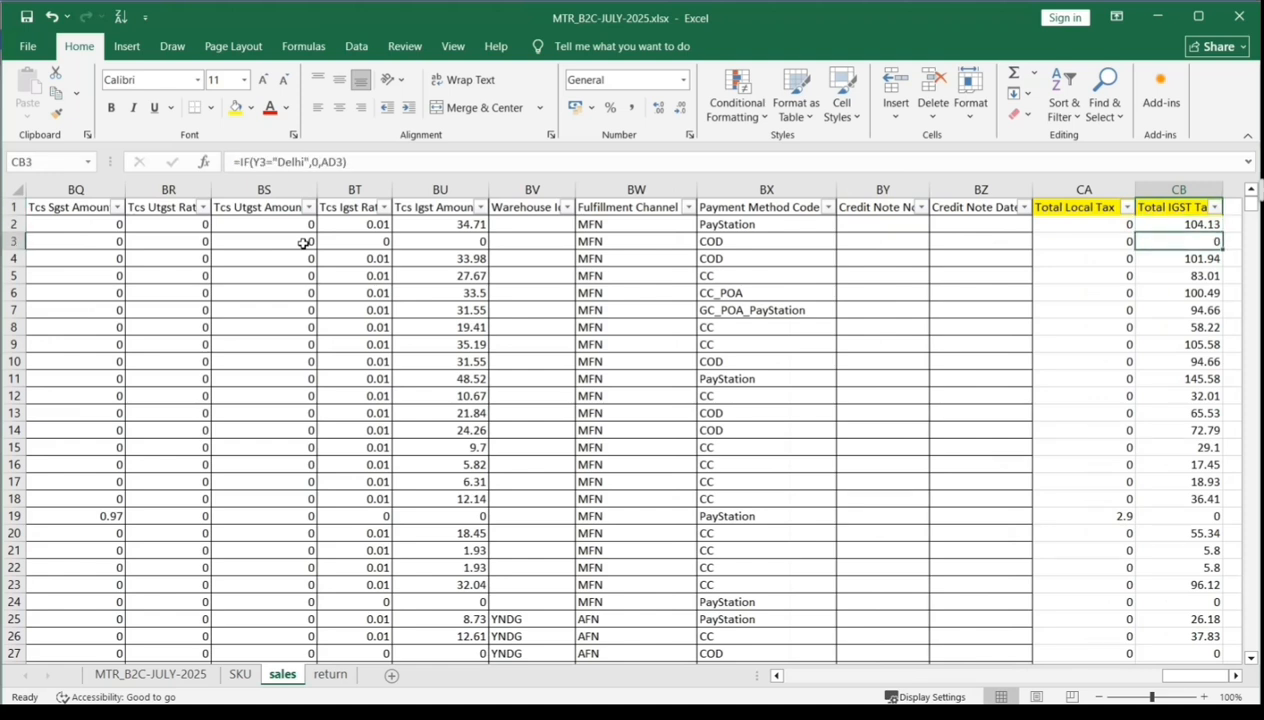
pyautogui.press('Down')
pyautogui.press('Down')
pyautogui.press('Down')
pyautogui.press('Down')
pyautogui.press('Down')
pyautogui.press('Down')
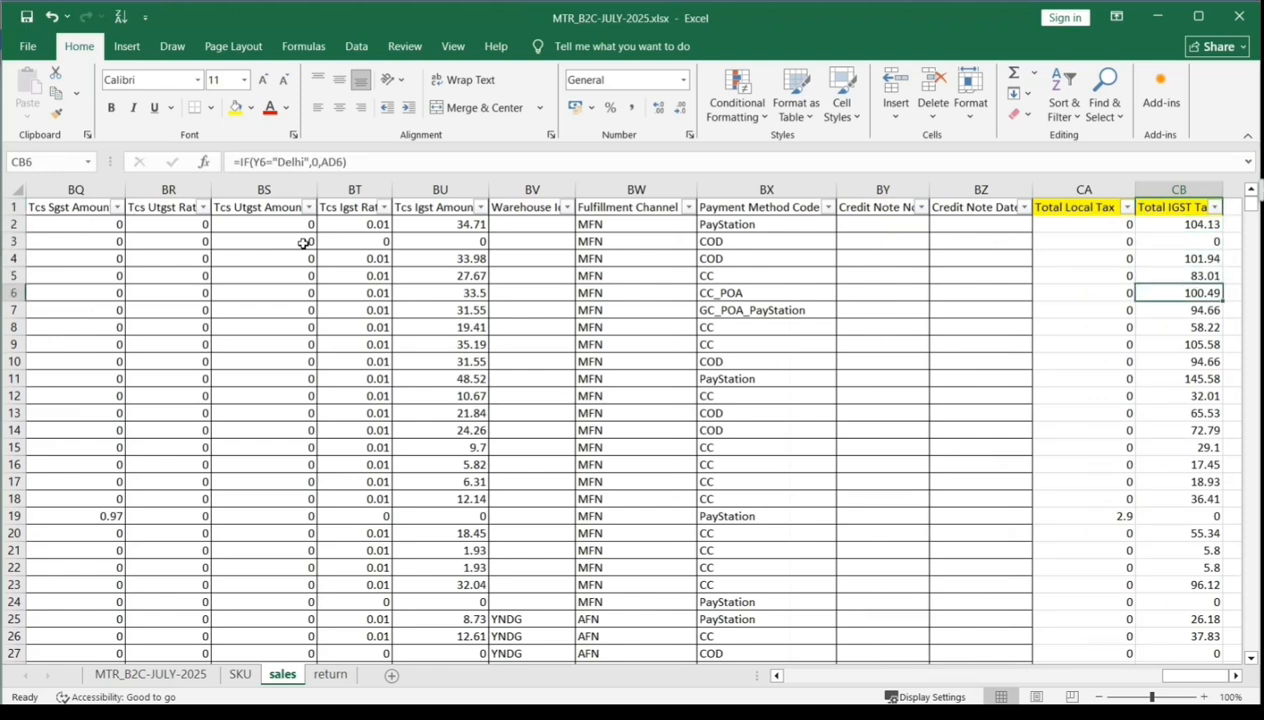
pyautogui.press('Down')
pyautogui.press('Down')
pyautogui.press('Down')
pyautogui.press('Down')
pyautogui.press('Down')
pyautogui.press('Down')
pyautogui.press('Down')
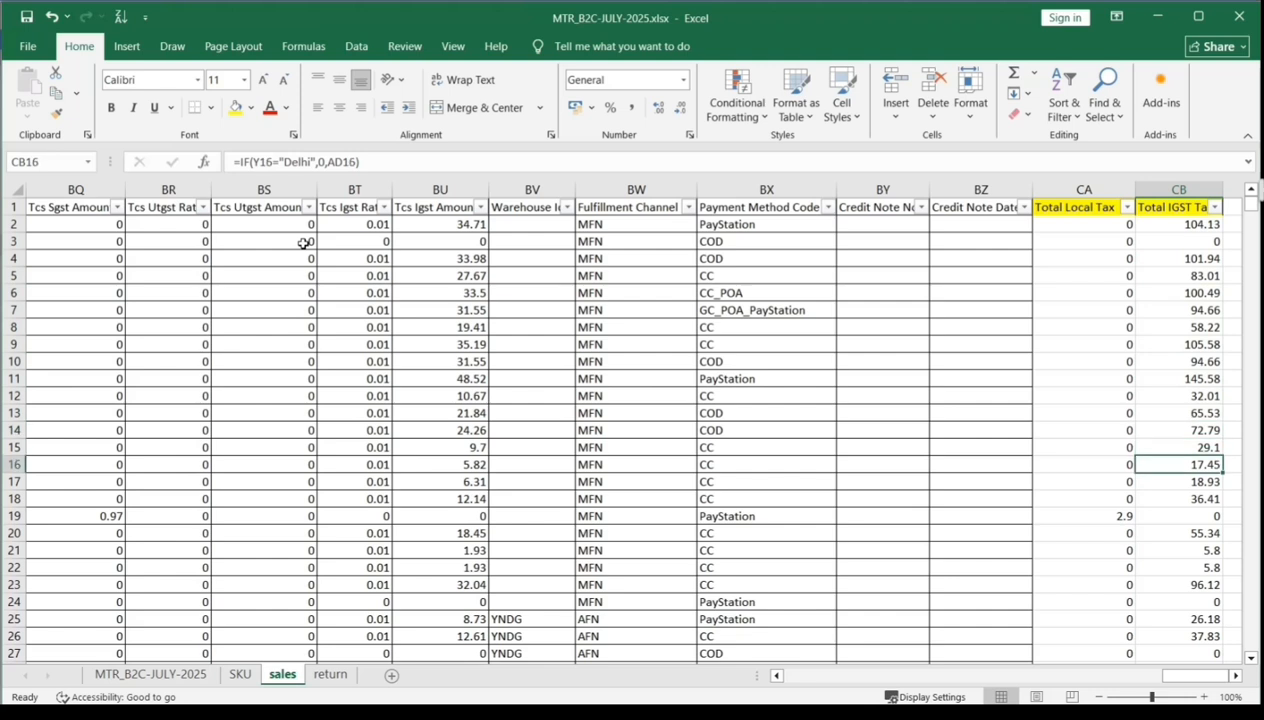
# - Inspect the Total Local Tax formulas in column CA down to row 21, including CA19
pyautogui.press('Left')
pyautogui.press('Down')
pyautogui.press('Down')
pyautogui.press('Down')
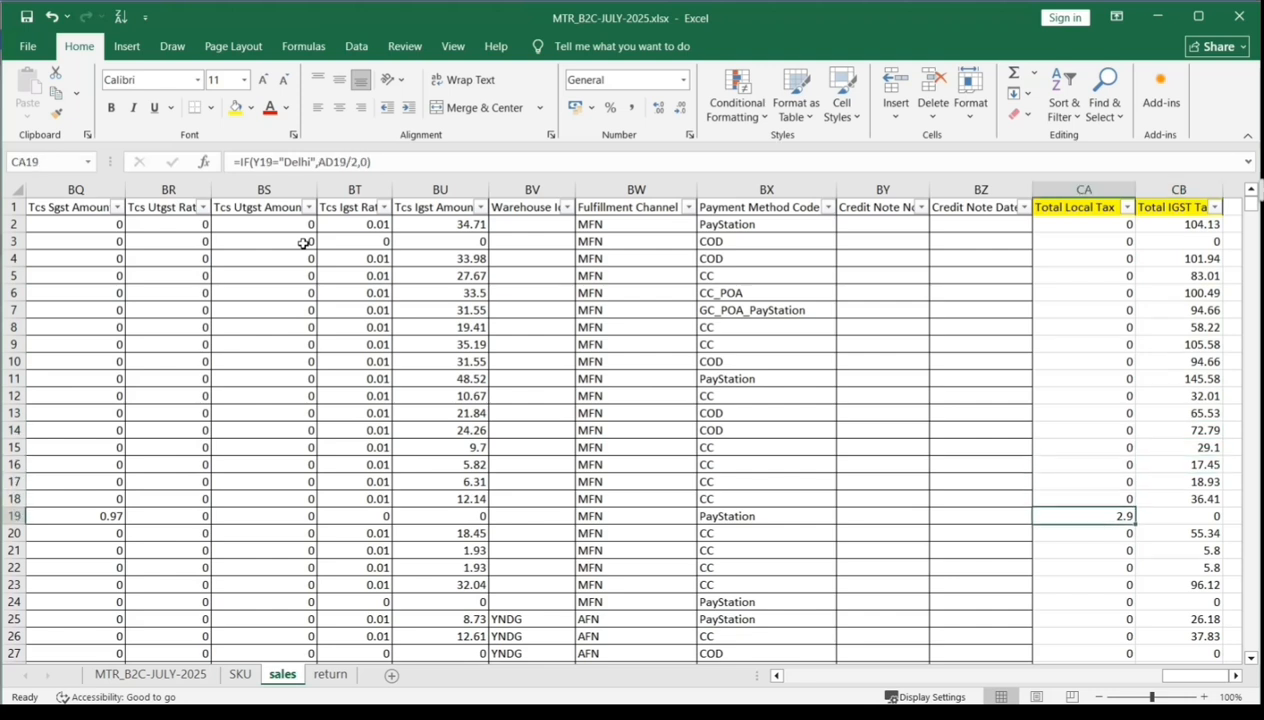
pyautogui.press('Down')
pyautogui.press('Down')
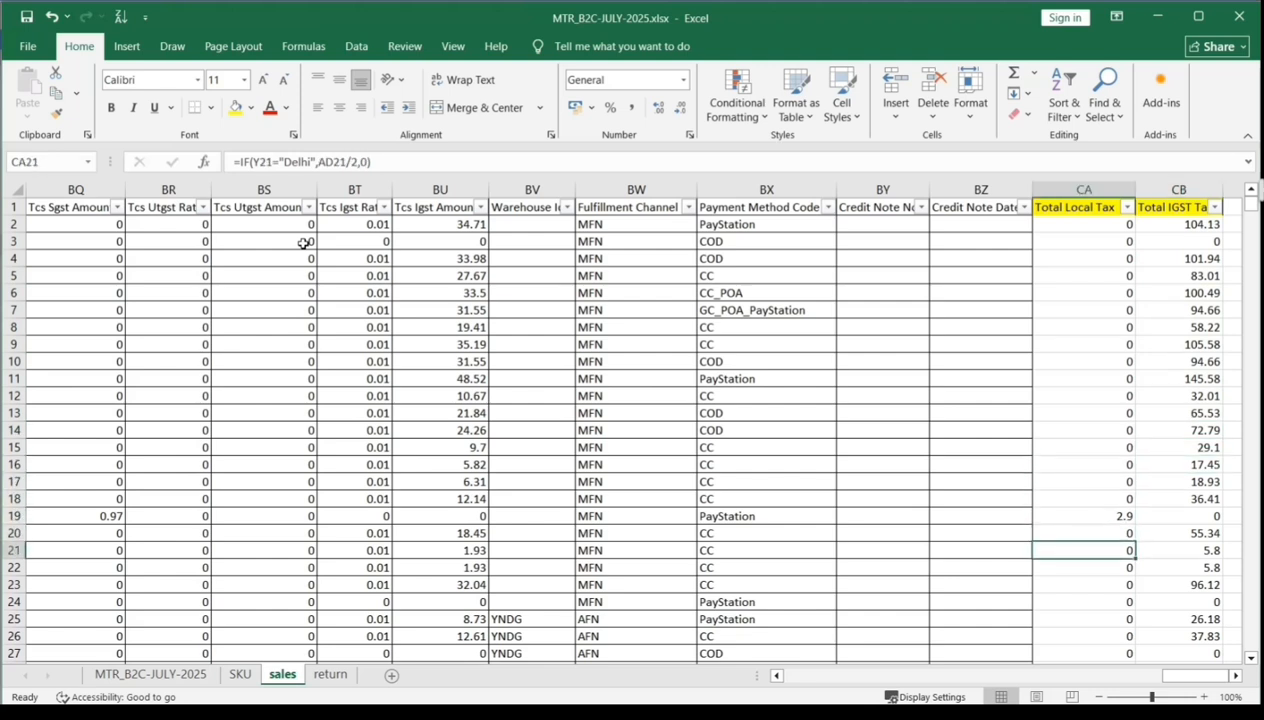
# - Trace row 19 from Total Local Tax back to its Ship To State entry in Y19 and return to that column's header
pyautogui.press('Up')
pyautogui.press('Up')
pyautogui.press('Left')
pyautogui.press('Left')
pyautogui.press('Left')
pyautogui.press('Left')
pyautogui.press('Left')
pyautogui.press('Left')
pyautogui.press('Left')
pyautogui.press('Left')
pyautogui.press('Left')
pyautogui.press('Left')
pyautogui.press('Left')
pyautogui.press('Left')
pyautogui.press('Left')
pyautogui.press('Left')
pyautogui.press('Left')
pyautogui.press('Left')
pyautogui.press('Left')
pyautogui.press('Left')
pyautogui.press('Left')
pyautogui.press('Left')
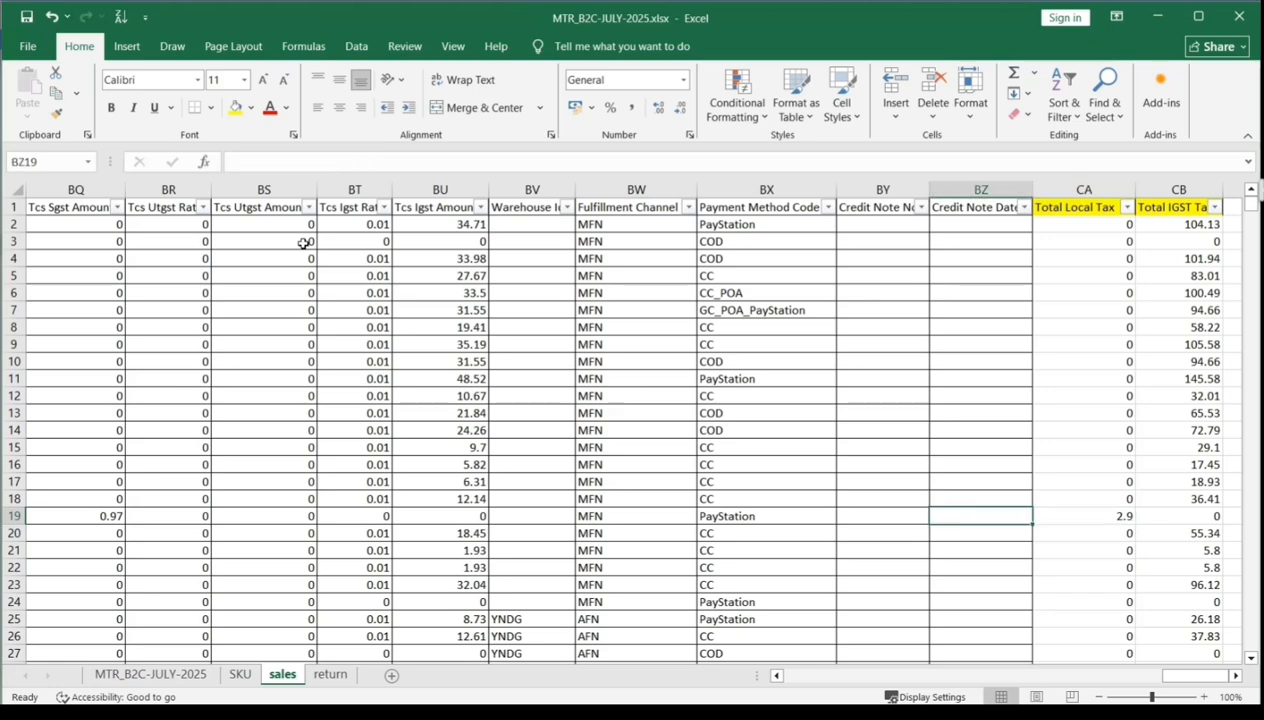
pyautogui.press('Left')
pyautogui.press('Left')
pyautogui.press('Left')
pyautogui.press('Left')
pyautogui.press('Left')
pyautogui.press('Left')
pyautogui.press('Left')
pyautogui.press('Left')
pyautogui.press('Left')
pyautogui.press('Left')
pyautogui.press('Left')
pyautogui.press('Left')
pyautogui.press('Left')
pyautogui.press('Left')
pyautogui.press('Left')
pyautogui.press('Left')
pyautogui.press('Left')
pyautogui.press('Left')
pyautogui.press('Left')
pyautogui.press('Left')
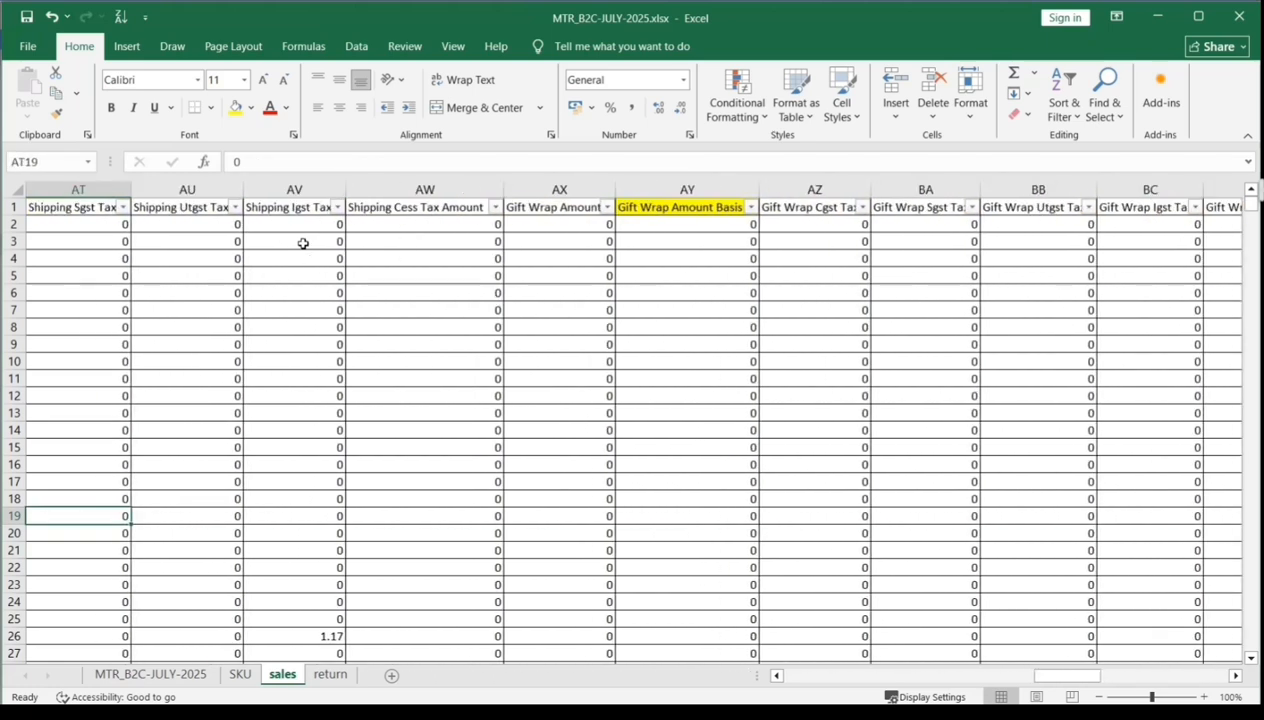
pyautogui.press('Left')
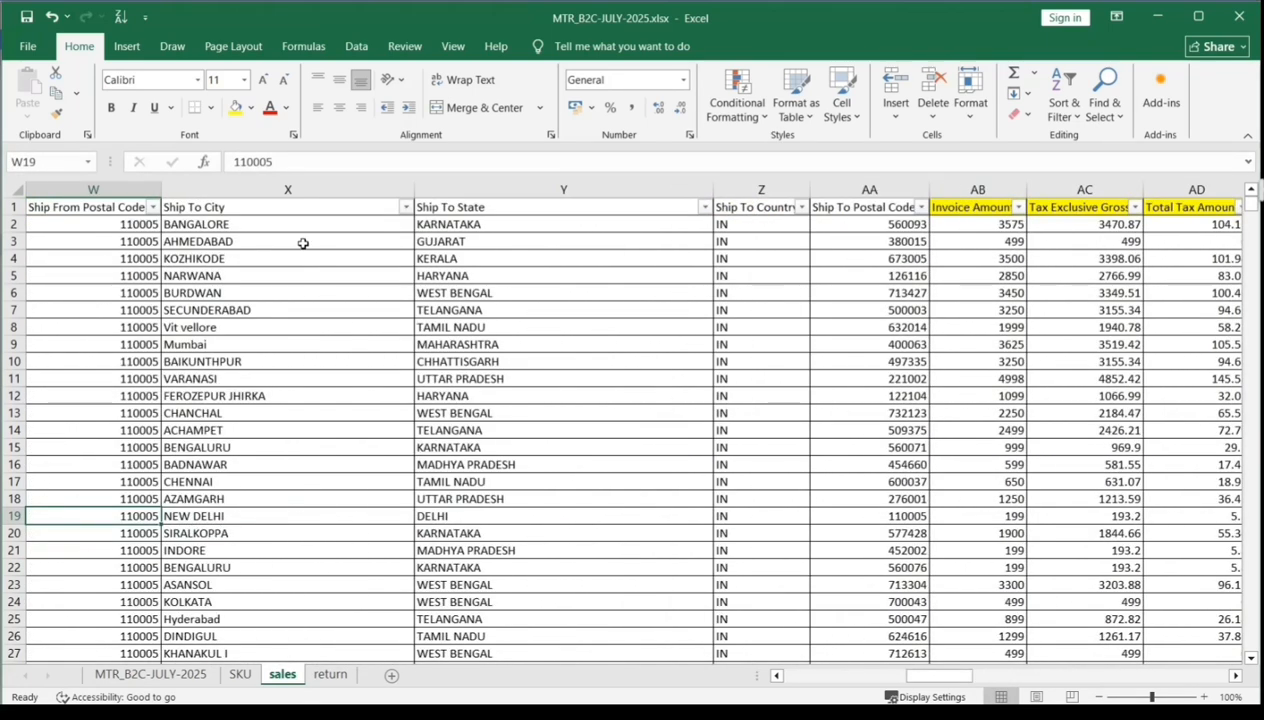
pyautogui.press('Right')
pyautogui.press('Right')
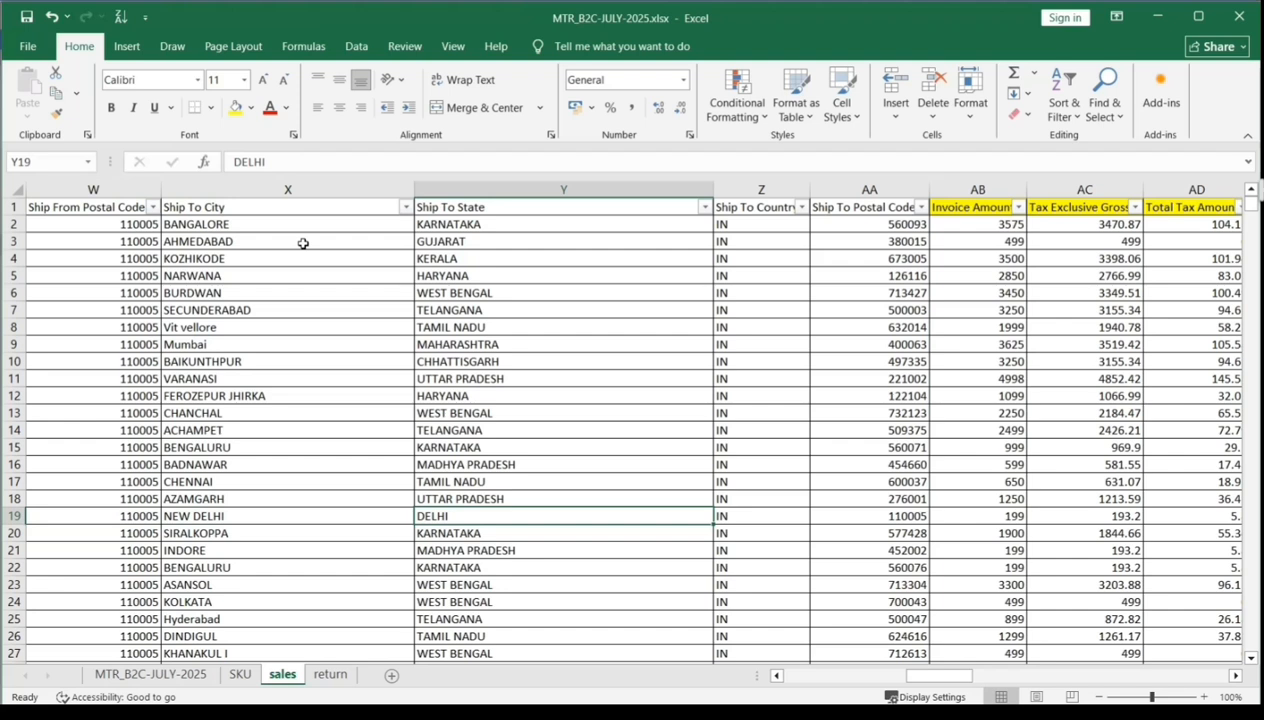
pyautogui.hotkey('ctrl', 'Up')
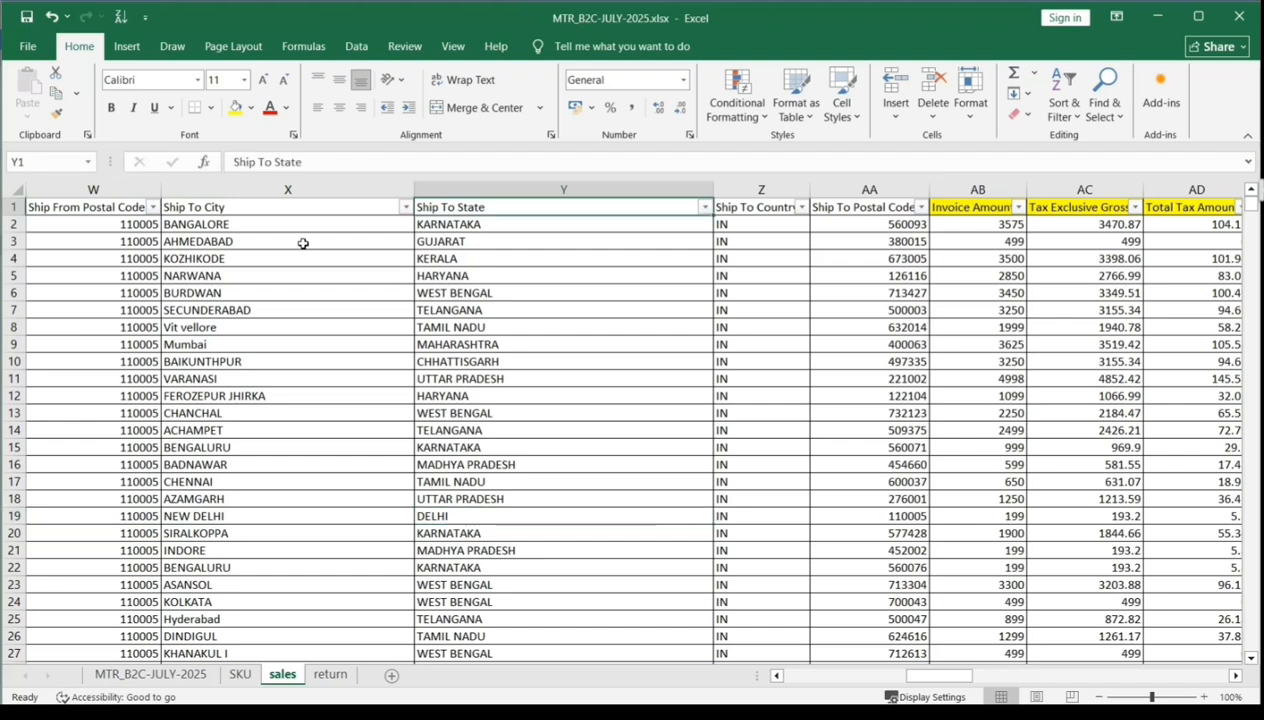
# - Compare the row 2 formulas of the Total IGST Tax and Total Local Tax columns
pyautogui.hotkey('ctrl', 'Right')
pyautogui.press('Down')
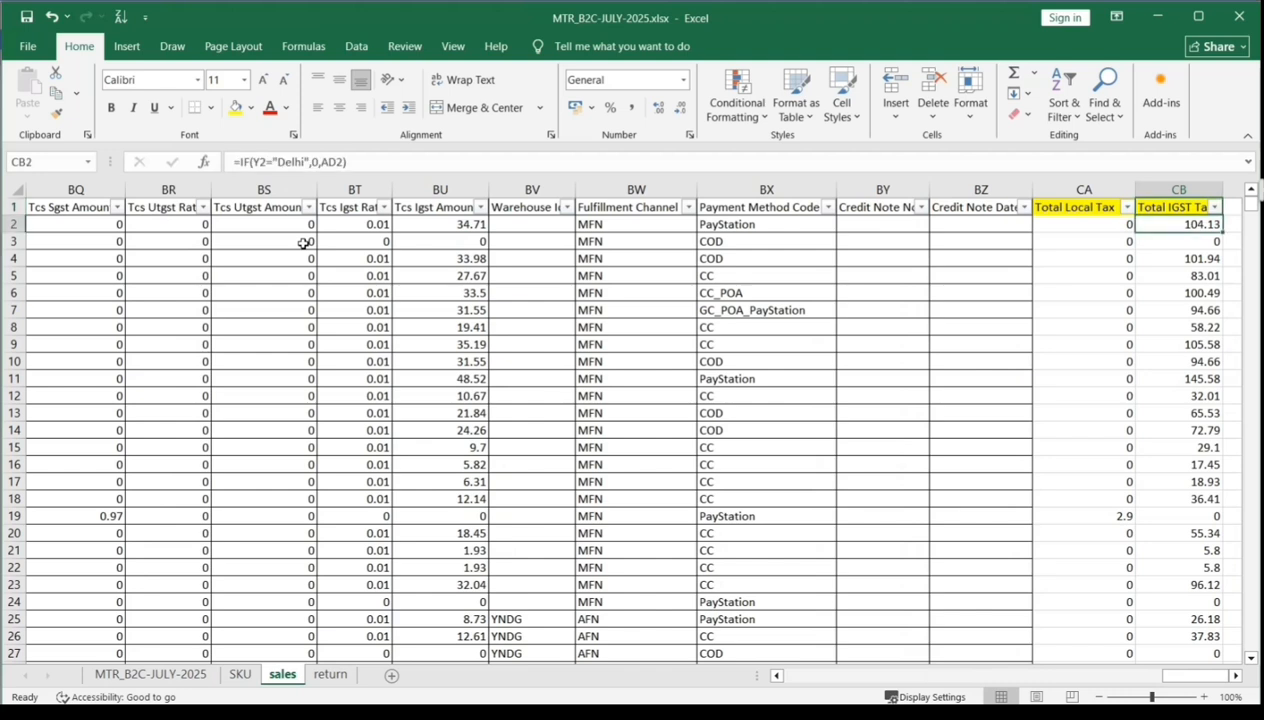
pyautogui.press('Left')
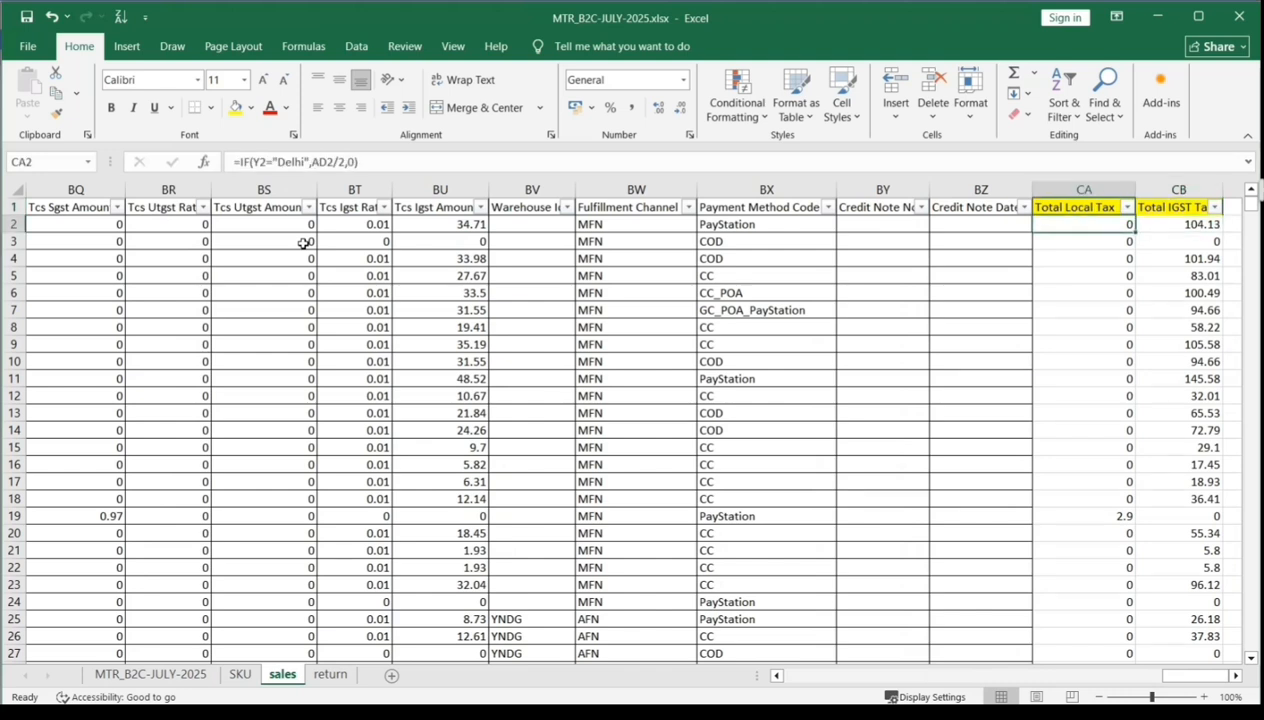
pyautogui.press('Right')
pyautogui.press('Left')
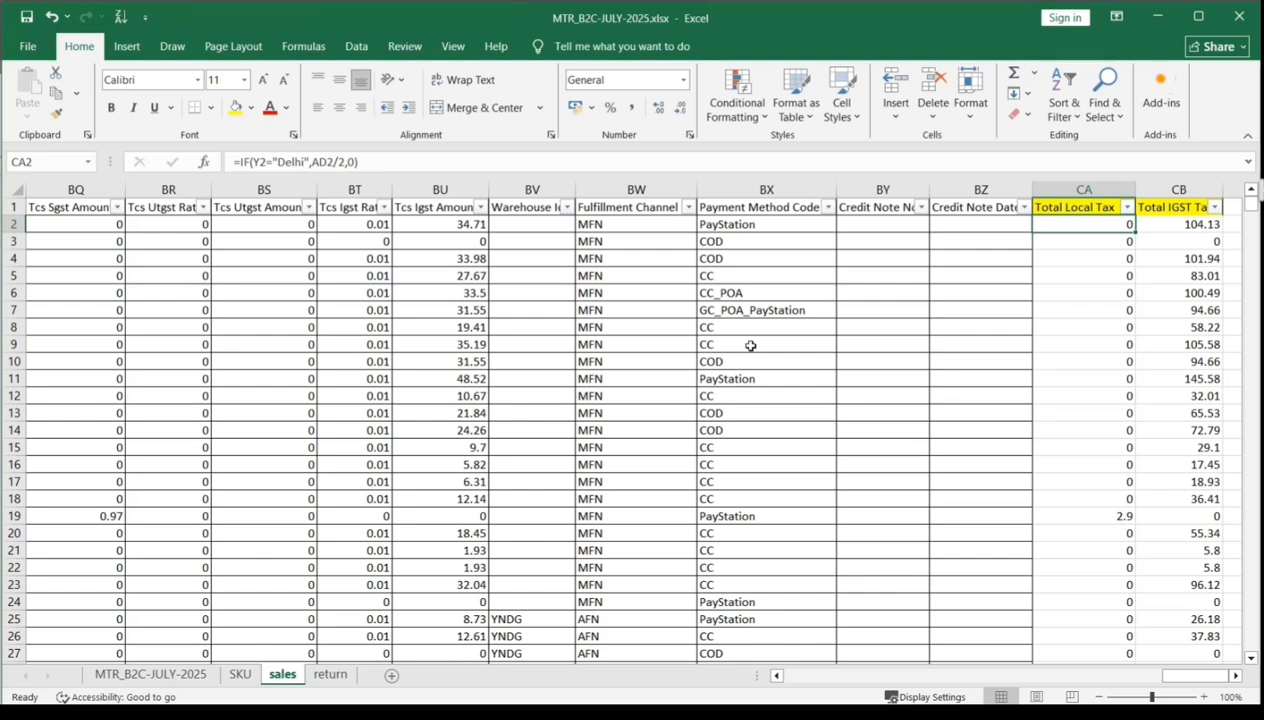
# - Switch to TallyPrime and open the Amazon Sales B2C voucher type for alteration
pyautogui.hotkey('alt', 'Tab')
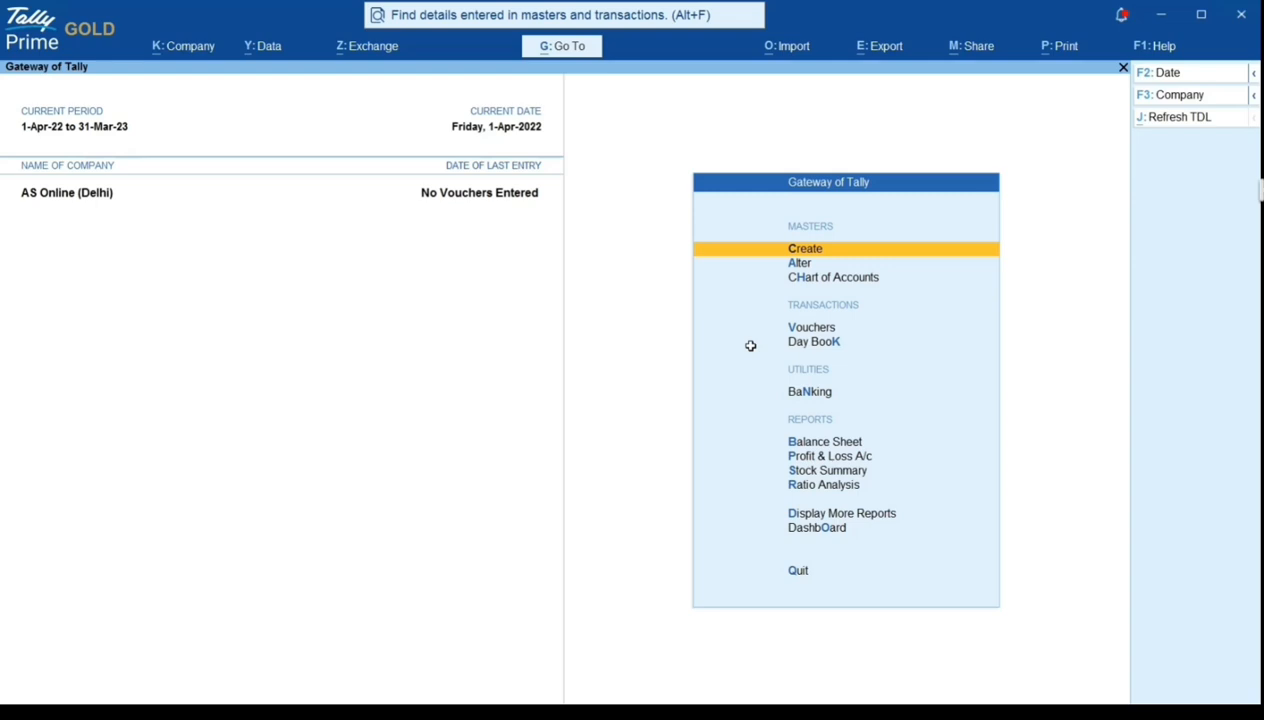
pyautogui.press('Down')
pyautogui.press('Return')
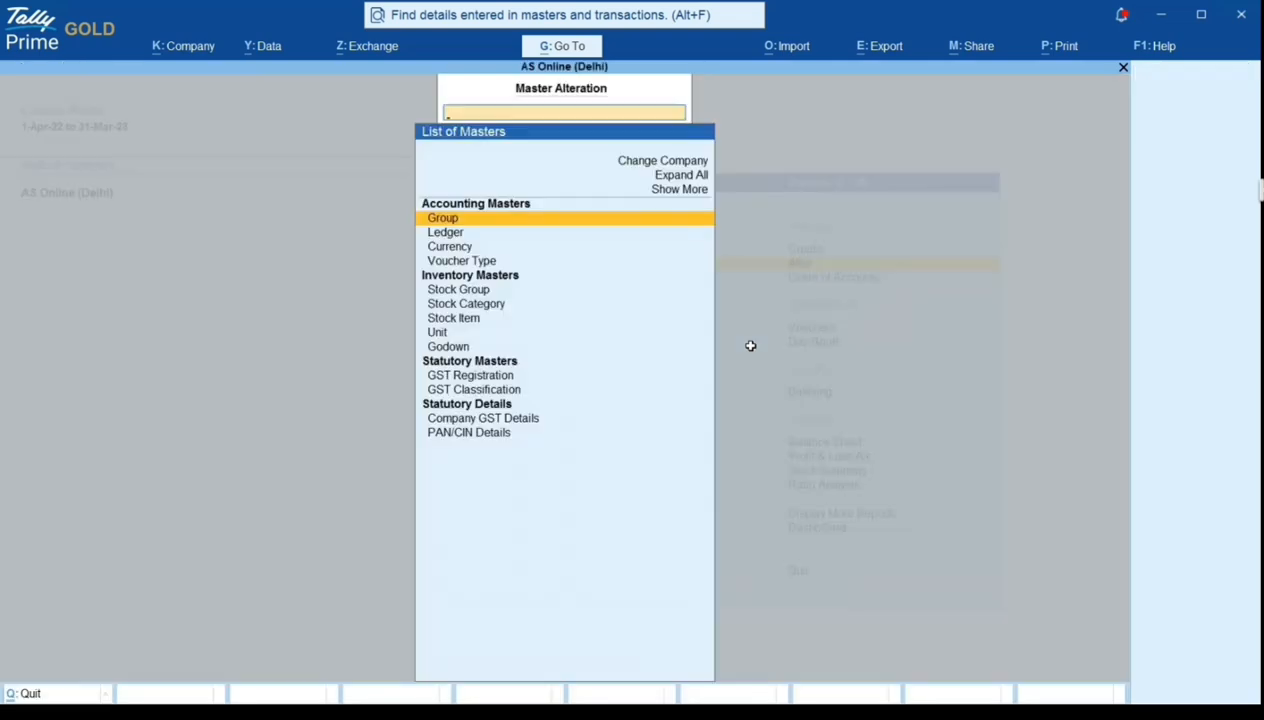
pyautogui.press('Down')
pyautogui.press('Down')
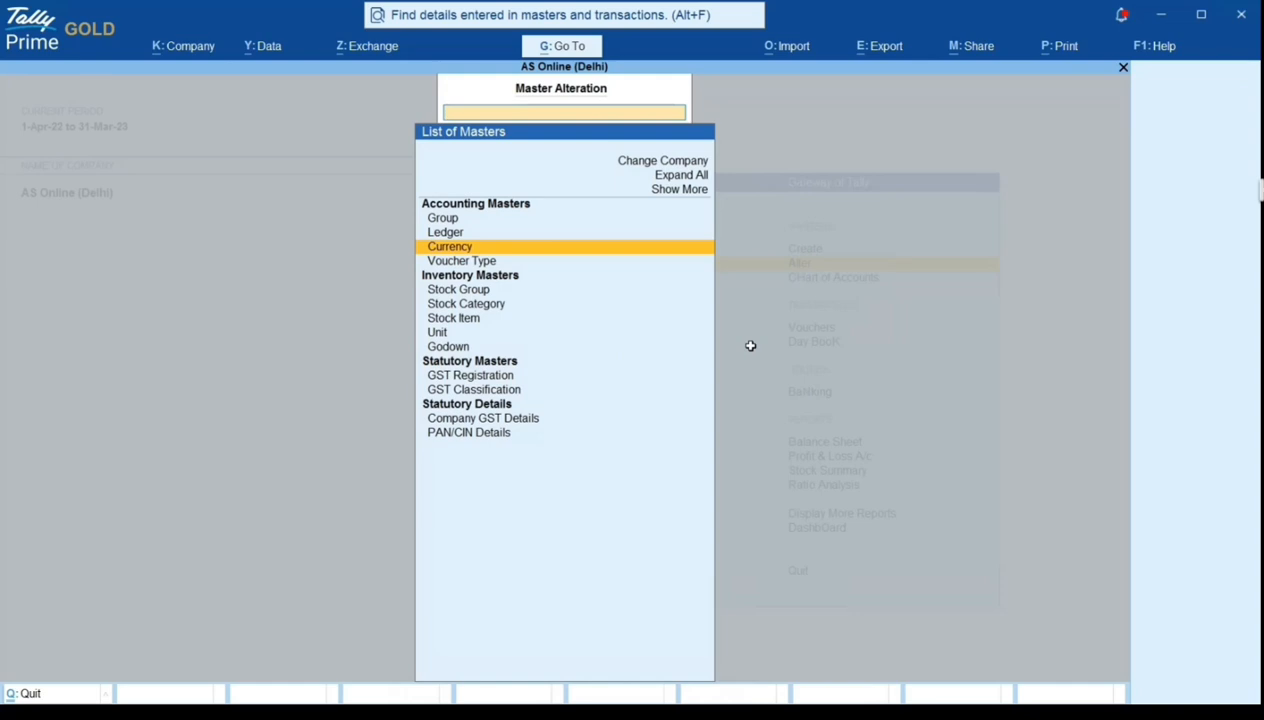
pyautogui.press('Down')
pyautogui.press('Return')
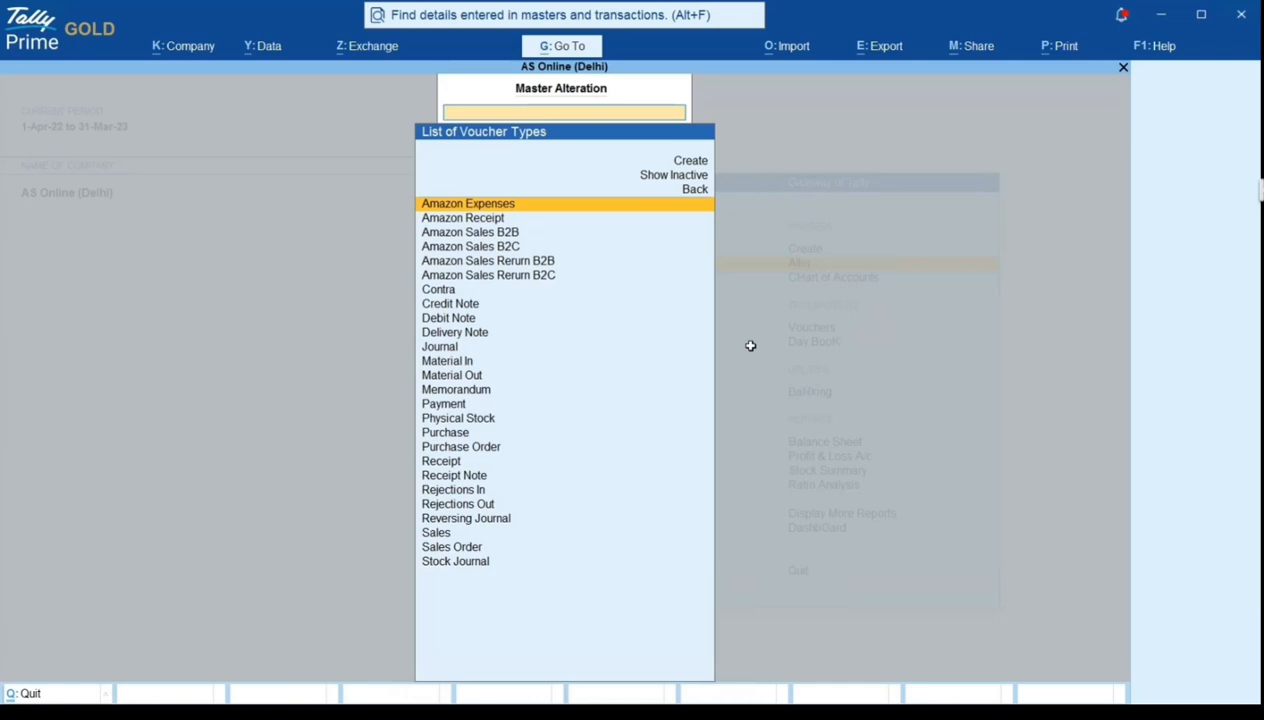
pyautogui.press('Down')
pyautogui.press('Down')
pyautogui.press('Down')
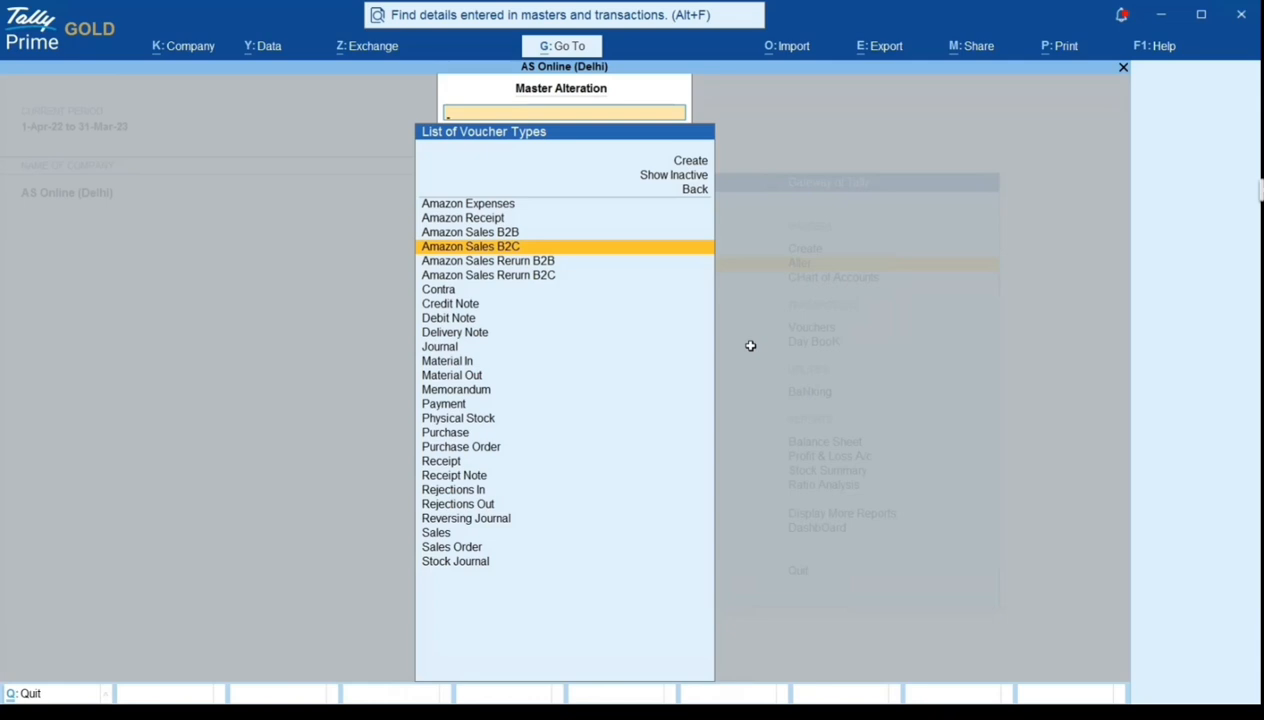
pyautogui.press('Return')
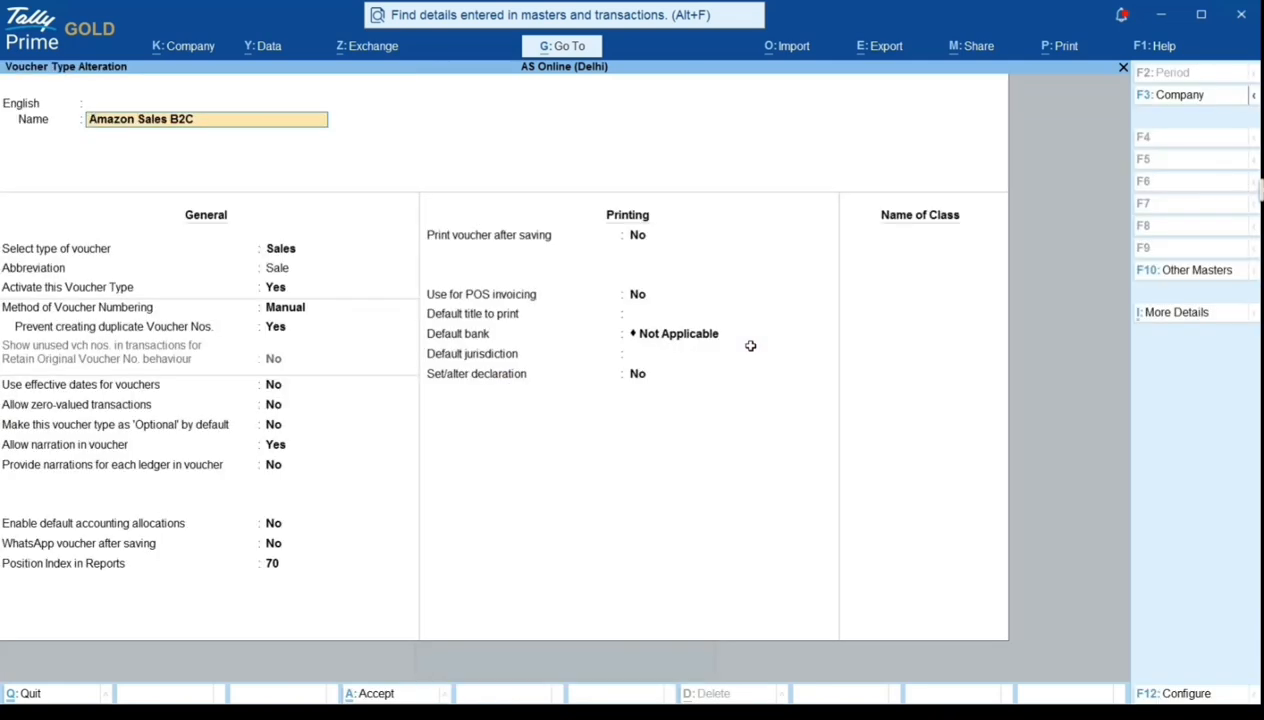
# - Go through the Amazon Sales B2C voucher type's general settings, keeping Manual voucher numbering and duplicate number prevention set to Yes
pyautogui.press('Return')
pyautogui.press('Return')
pyautogui.press('Return')
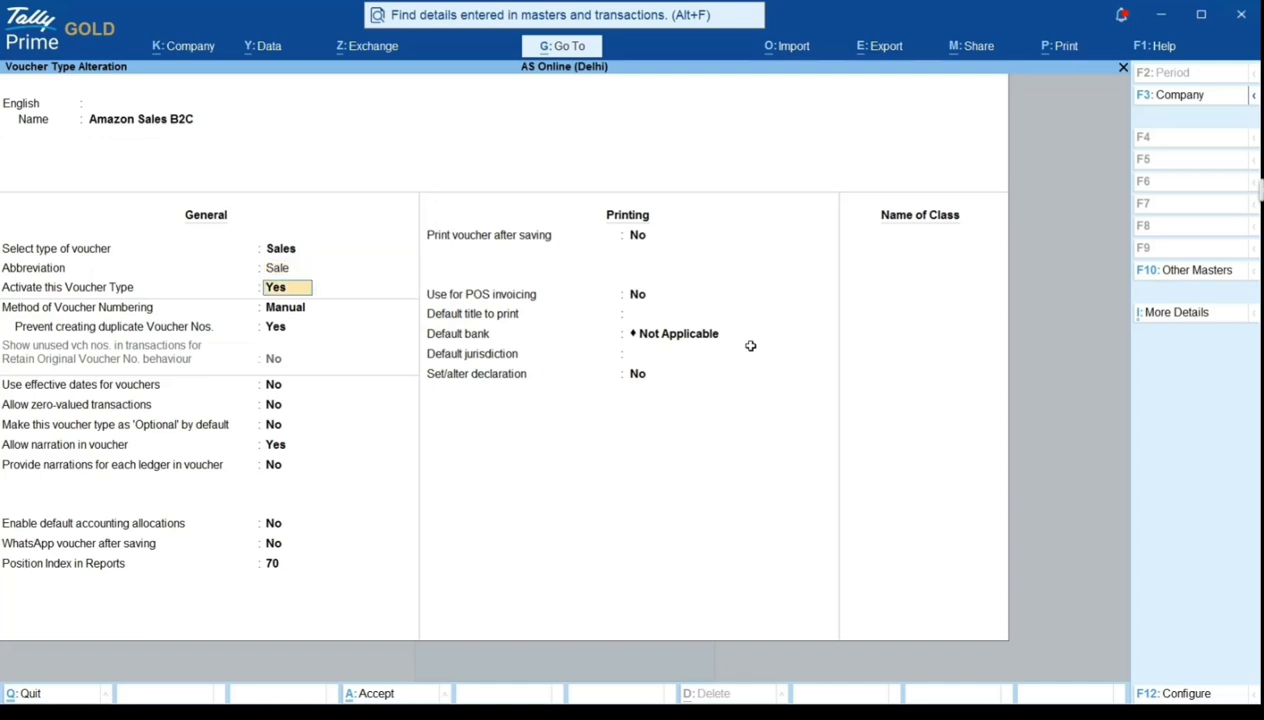
pyautogui.press('Return')
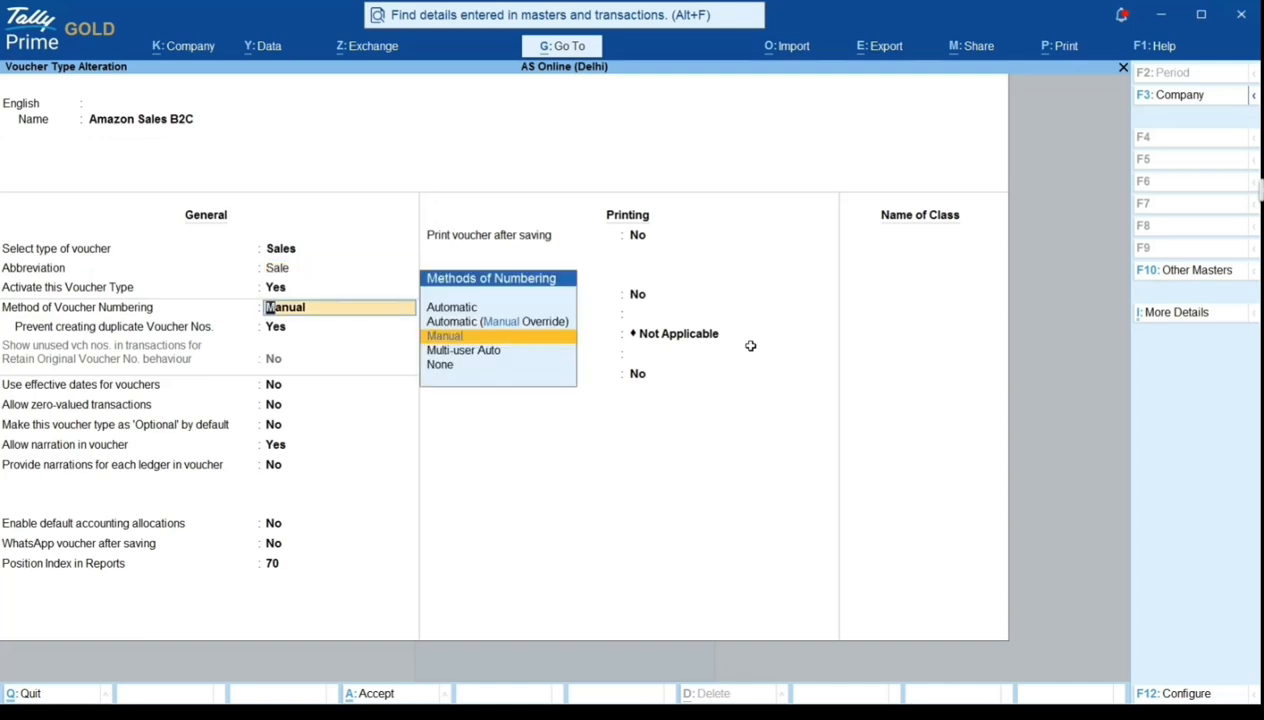
pyautogui.press('Return')
pyautogui.press('Return')
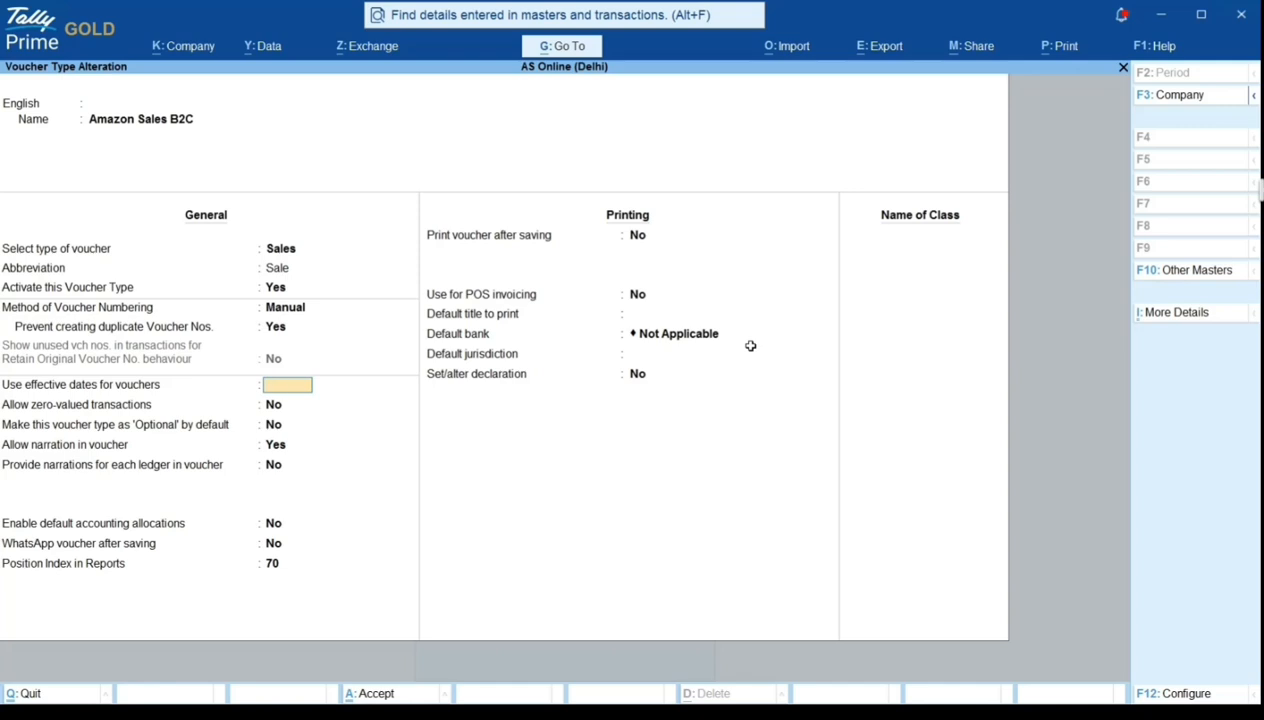
# - Quit the Amazon Sales B2C voucher type without saving and return to the Gateway of Tally
pyautogui.press('Escape')
pyautogui.press('y')
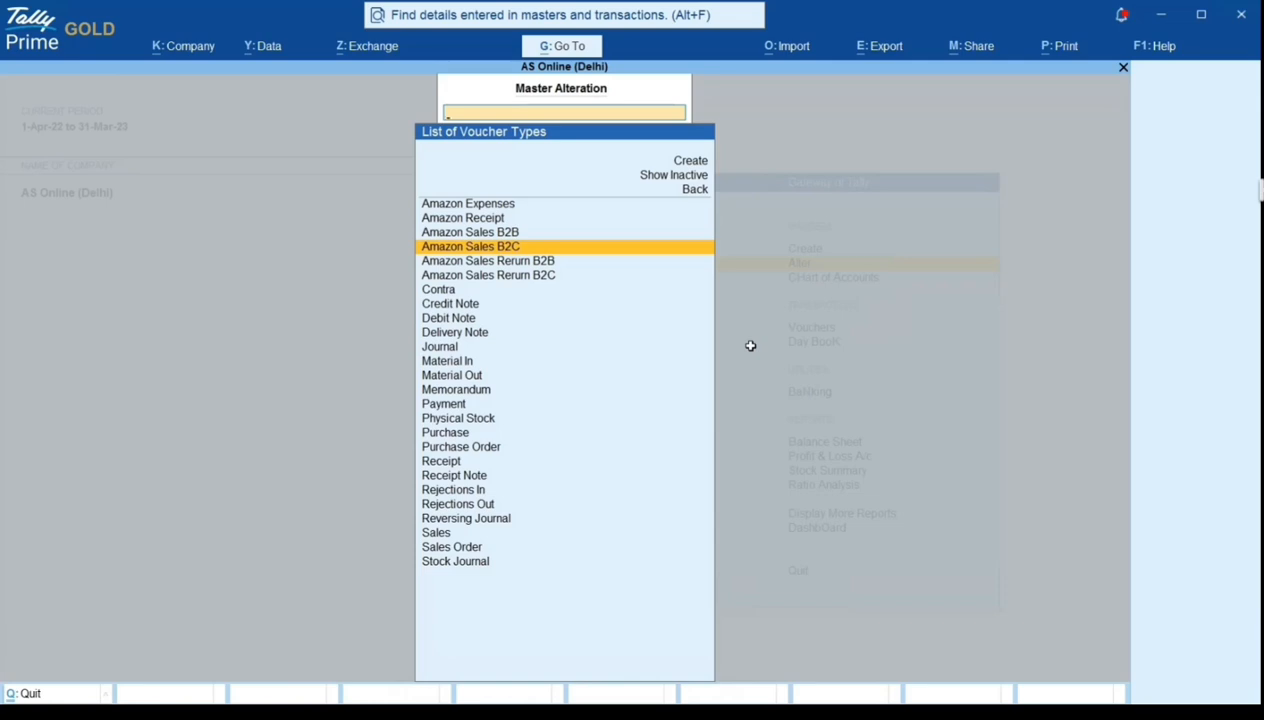
pyautogui.press('Escape')
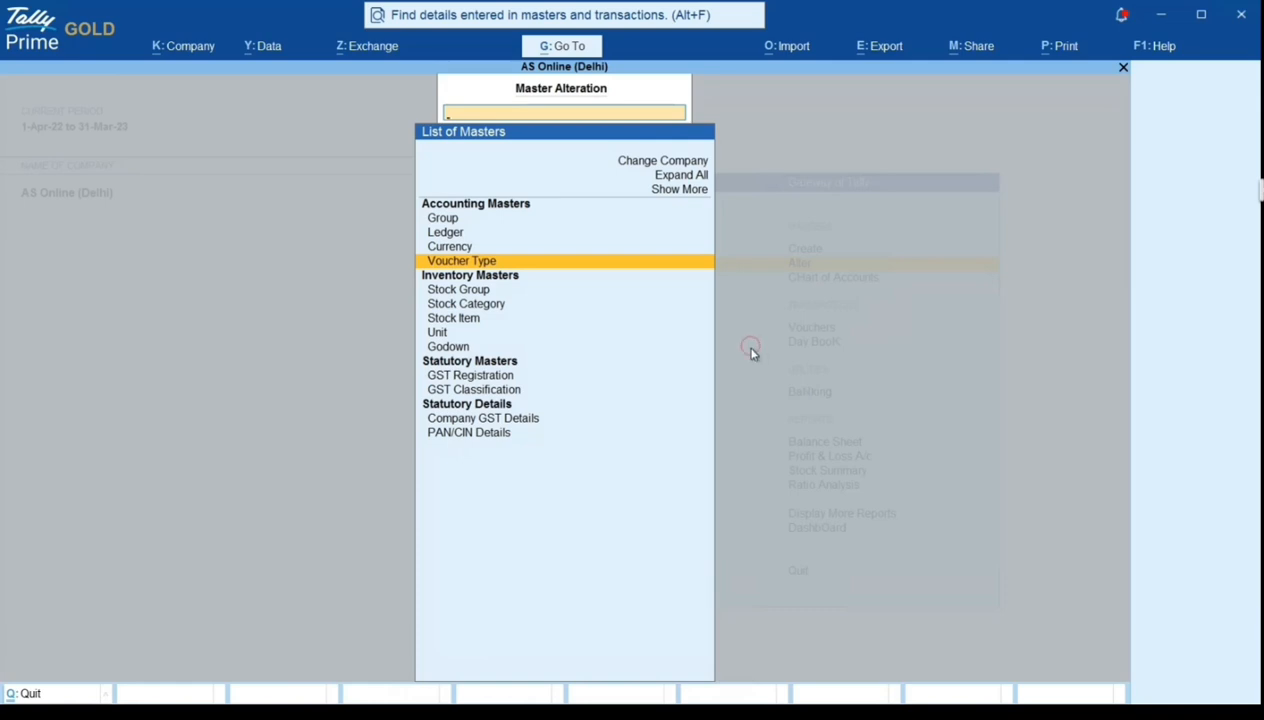
pyautogui.press('Escape')
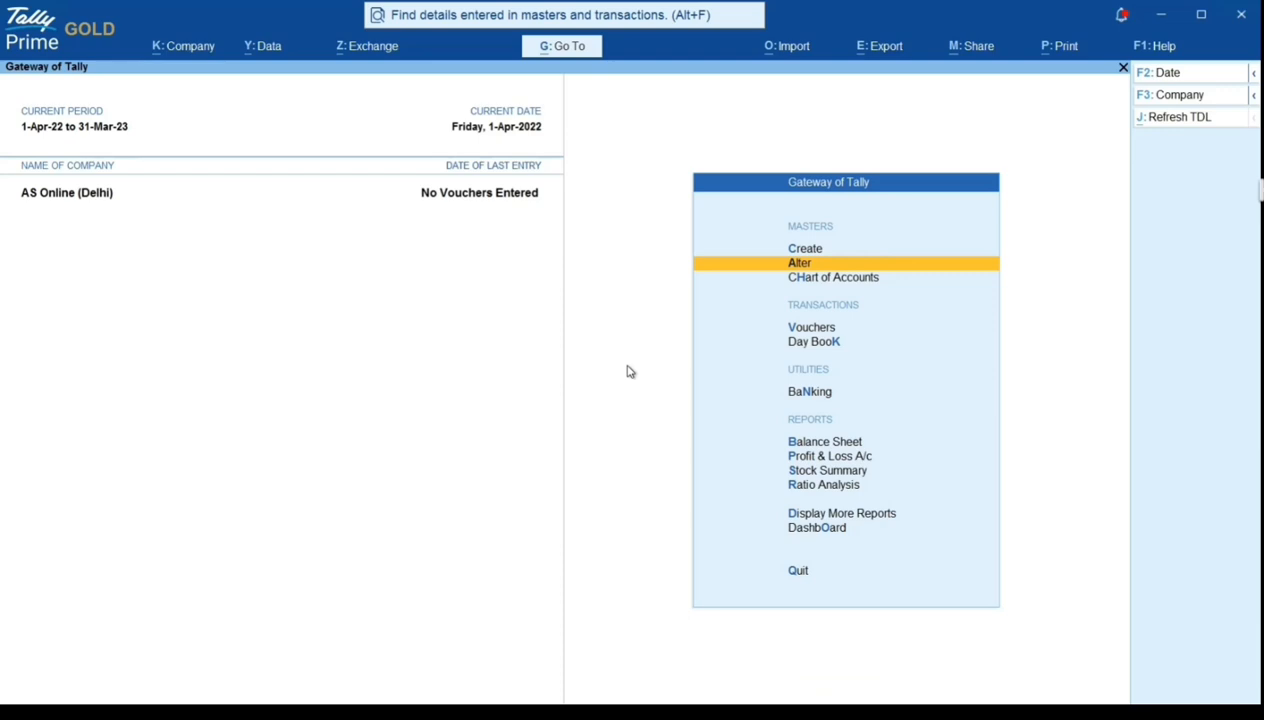
# - Start a transactions import in Excel format from the sales worksheet of MTR_B2C-JULY-2025.xlsx in D:\common folder\Amazon
pyautogui.click(769, 56)
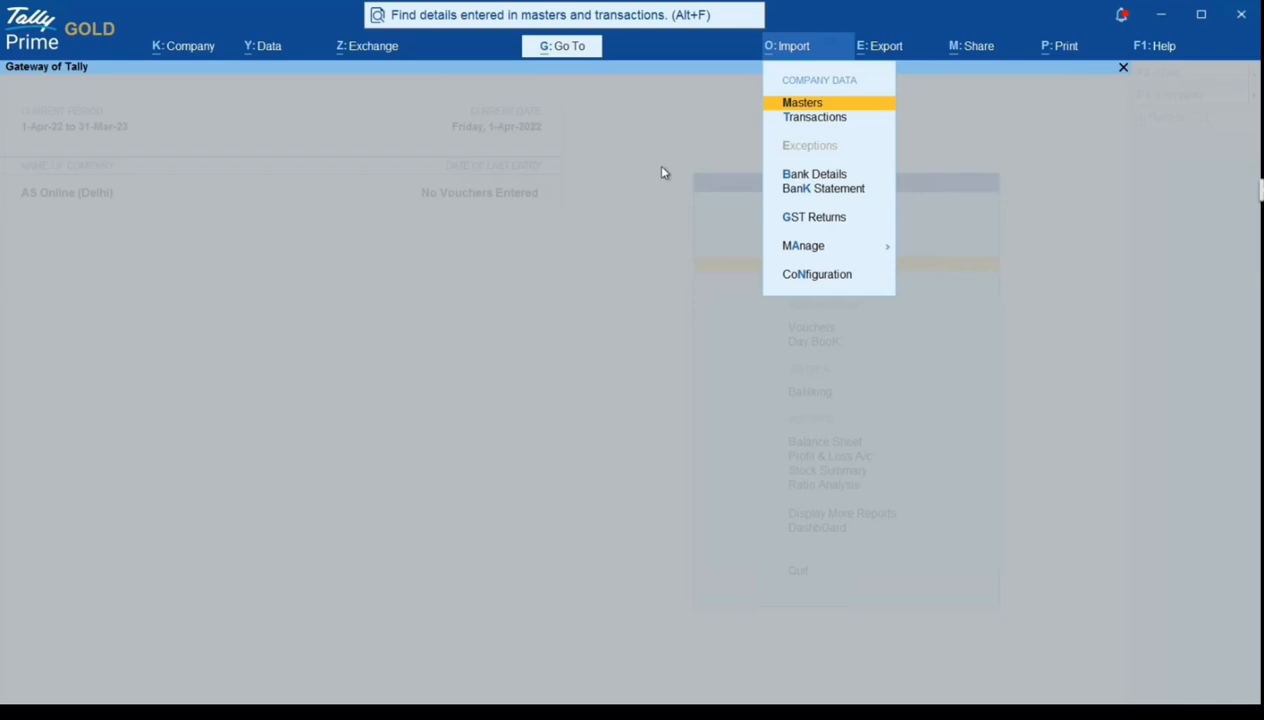
pyautogui.press('Down')
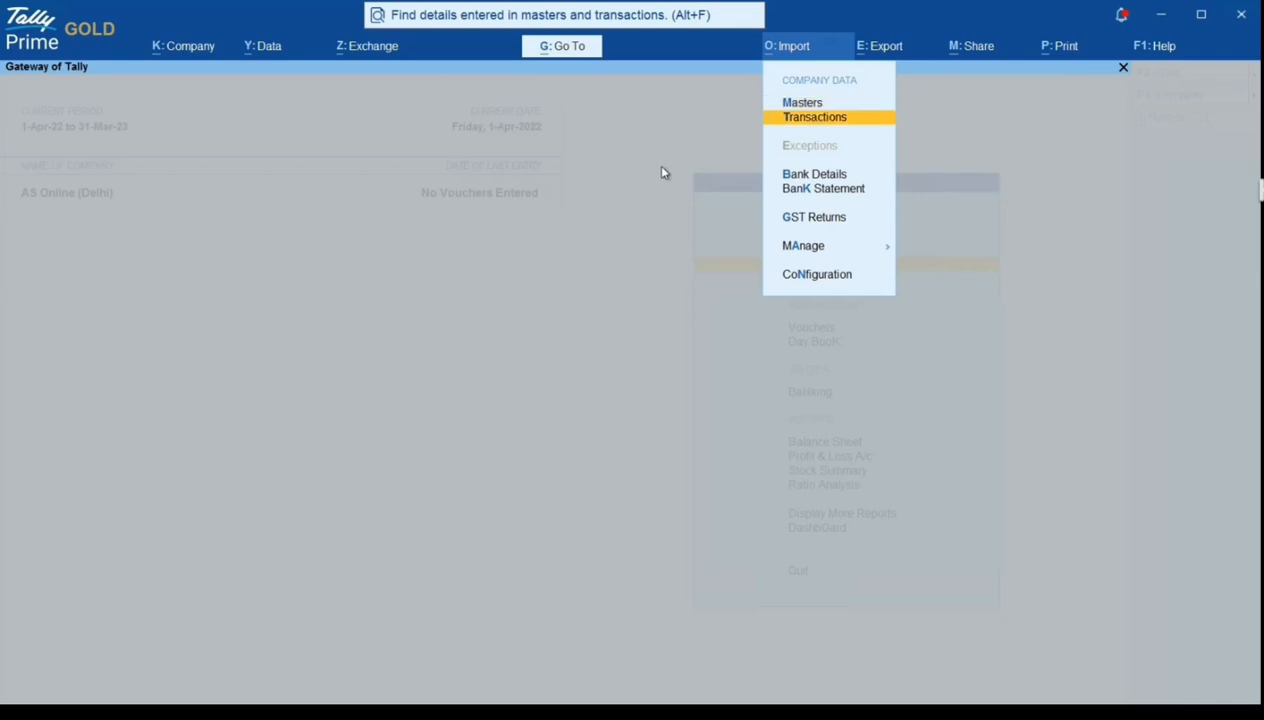
pyautogui.press('Return')
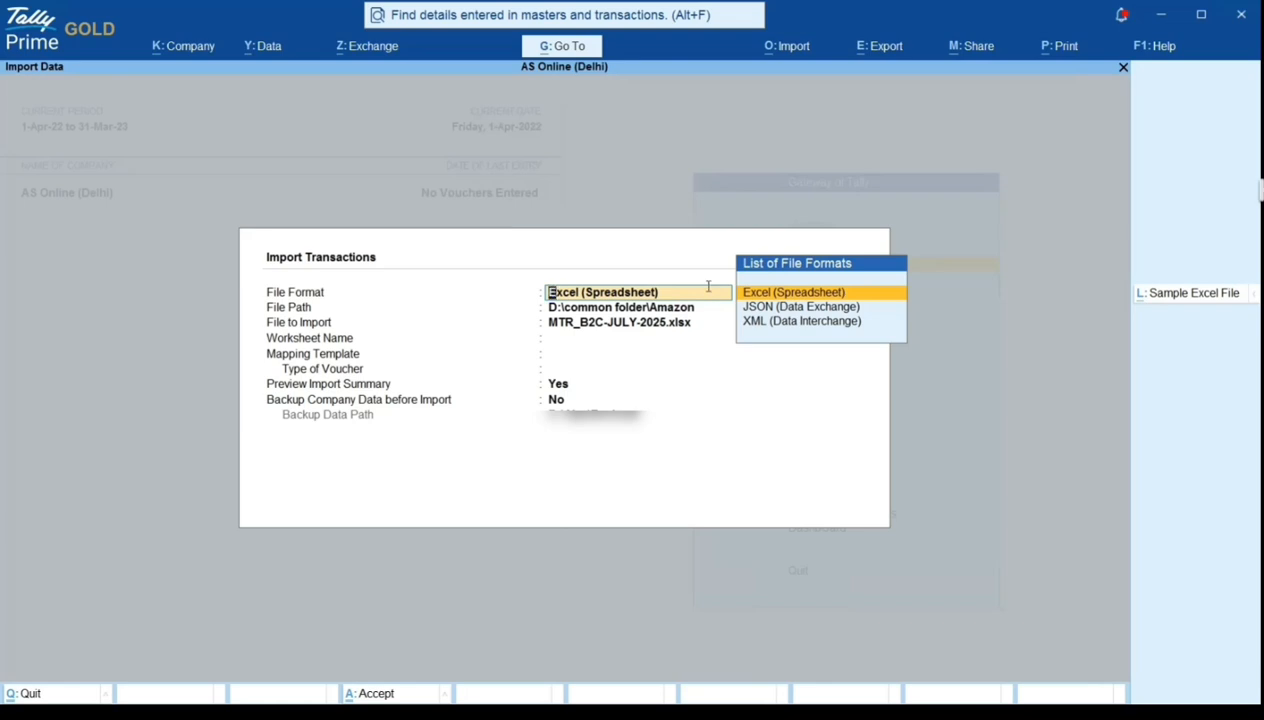
pyautogui.press('Return')
pyautogui.press('Return')
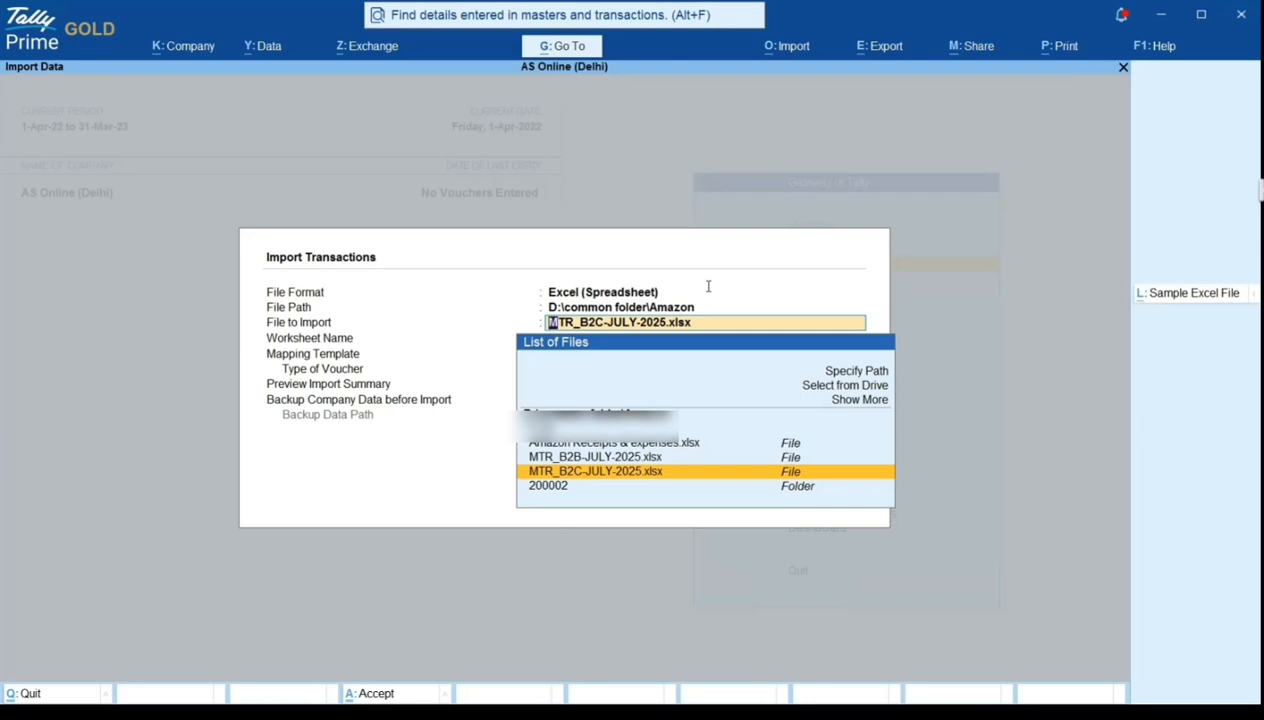
pyautogui.press('Return')
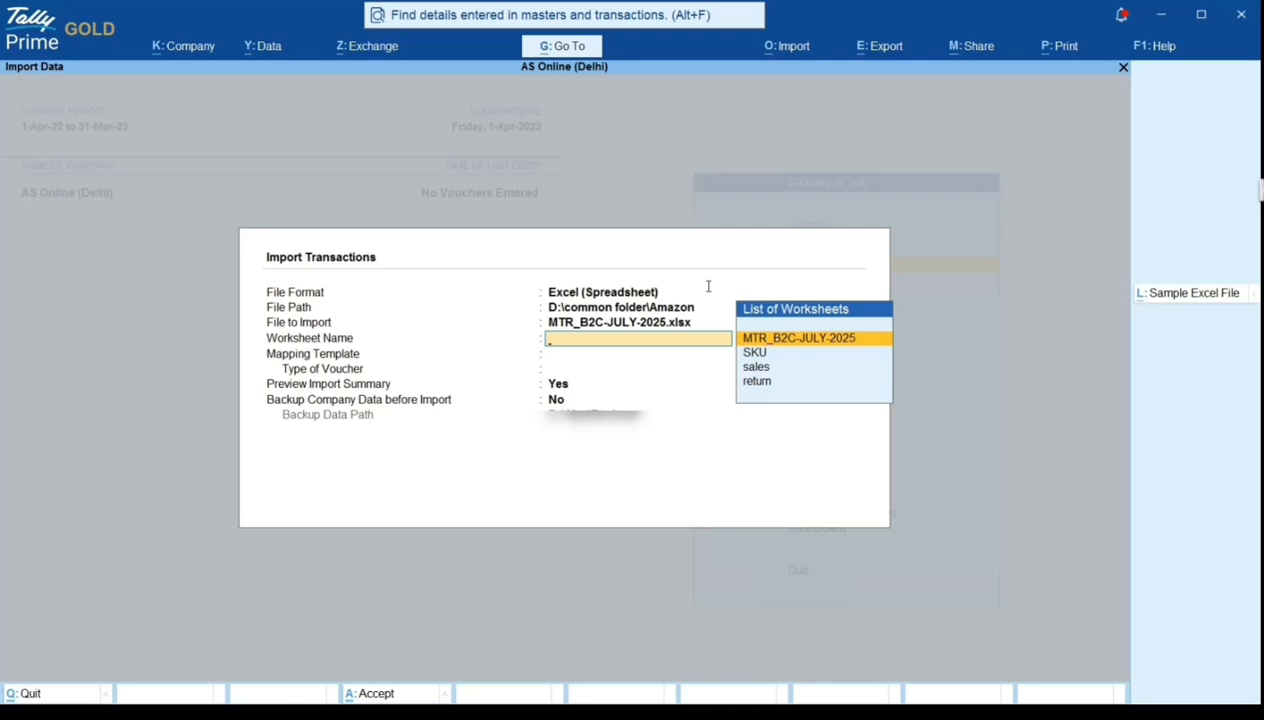
pyautogui.press('Down')
pyautogui.press('Down')
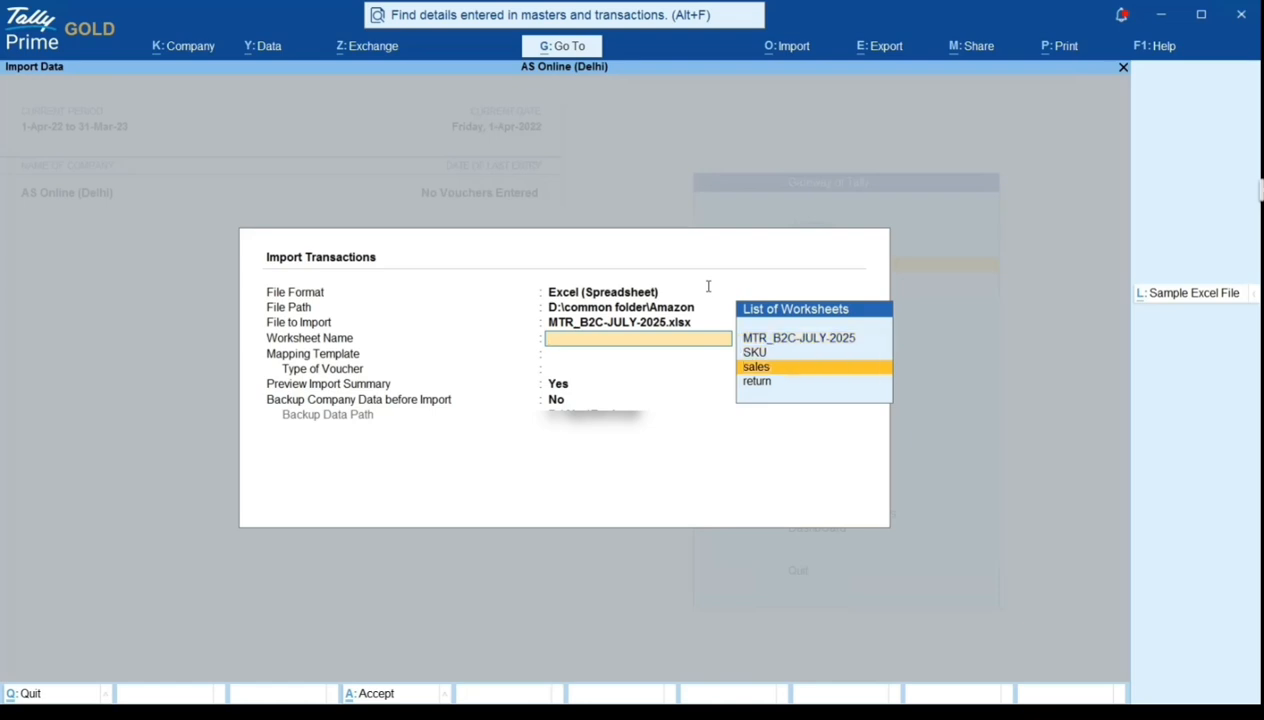
pyautogui.press('Return')
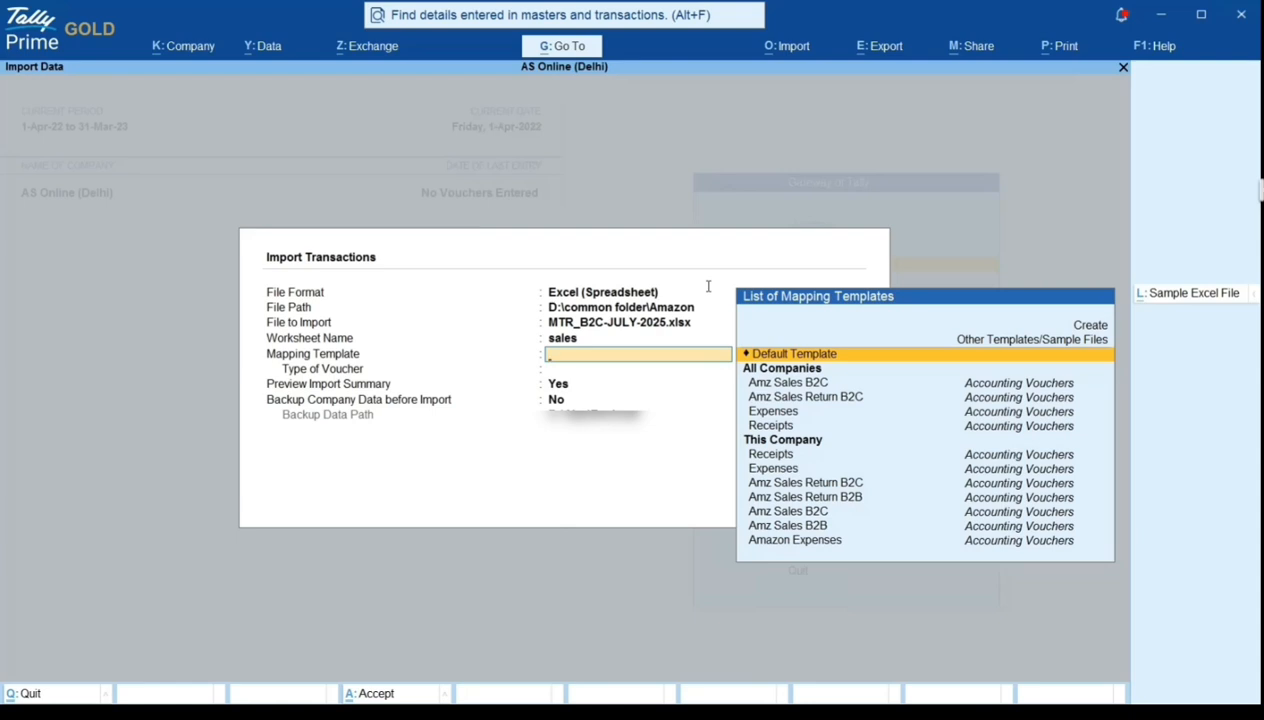
# - Choose this company's Amz Sales B2C mapping template for Accounting Vouchers for the import
pyautogui.press('Down')
pyautogui.press('Down')
pyautogui.press('Down')
pyautogui.press('Down')
pyautogui.press('Down')
pyautogui.press('Down')
pyautogui.press('Down')
pyautogui.press('Down')
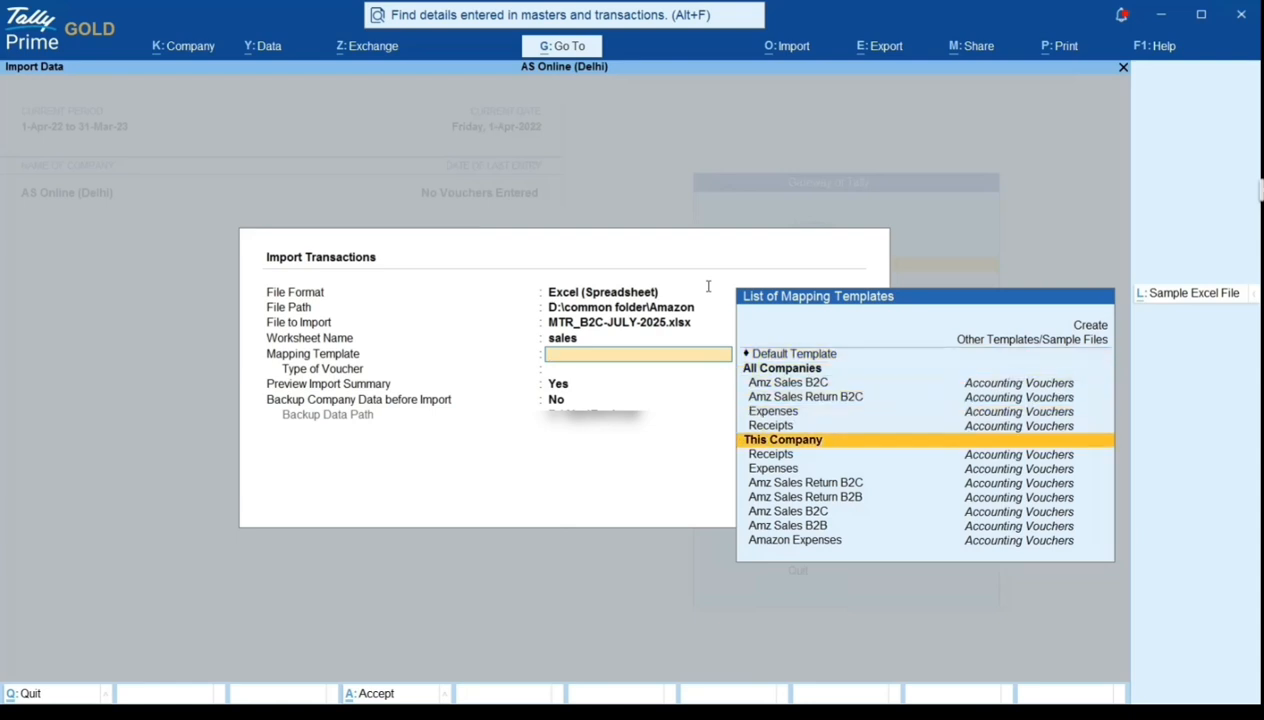
pyautogui.press('Down')
pyautogui.press('Down')
pyautogui.press('Down')
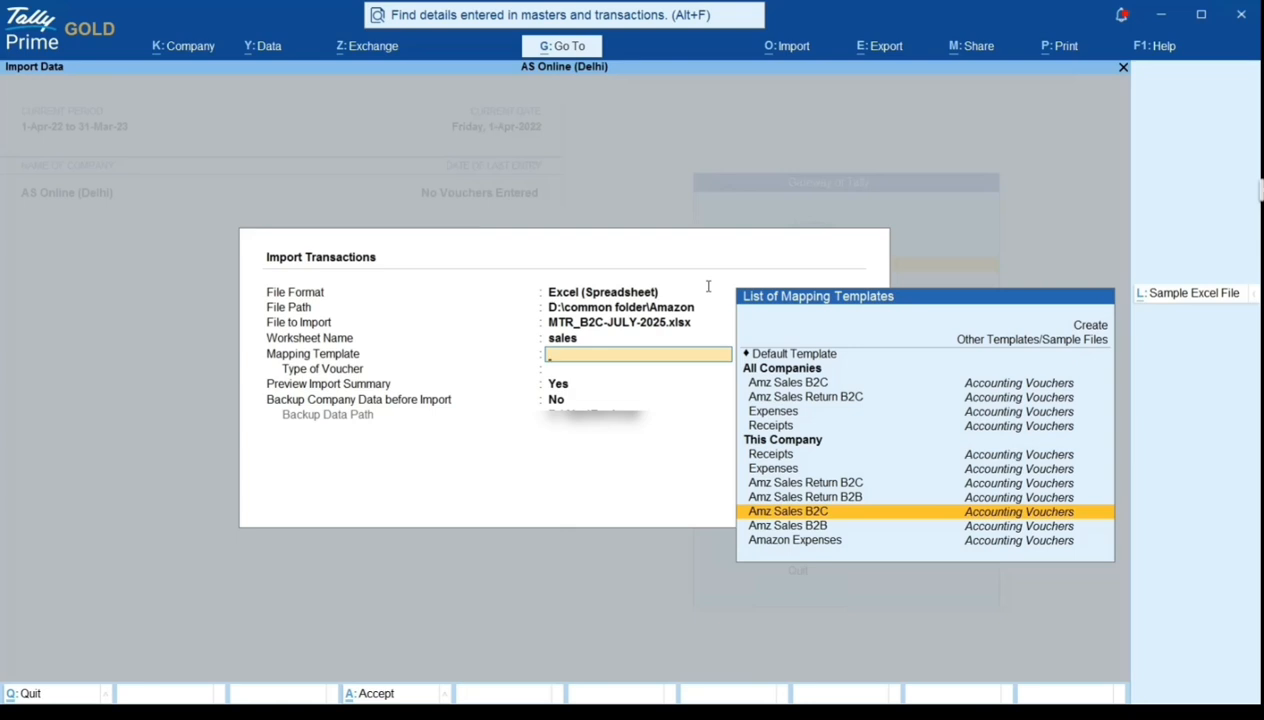
pyautogui.press('Return')
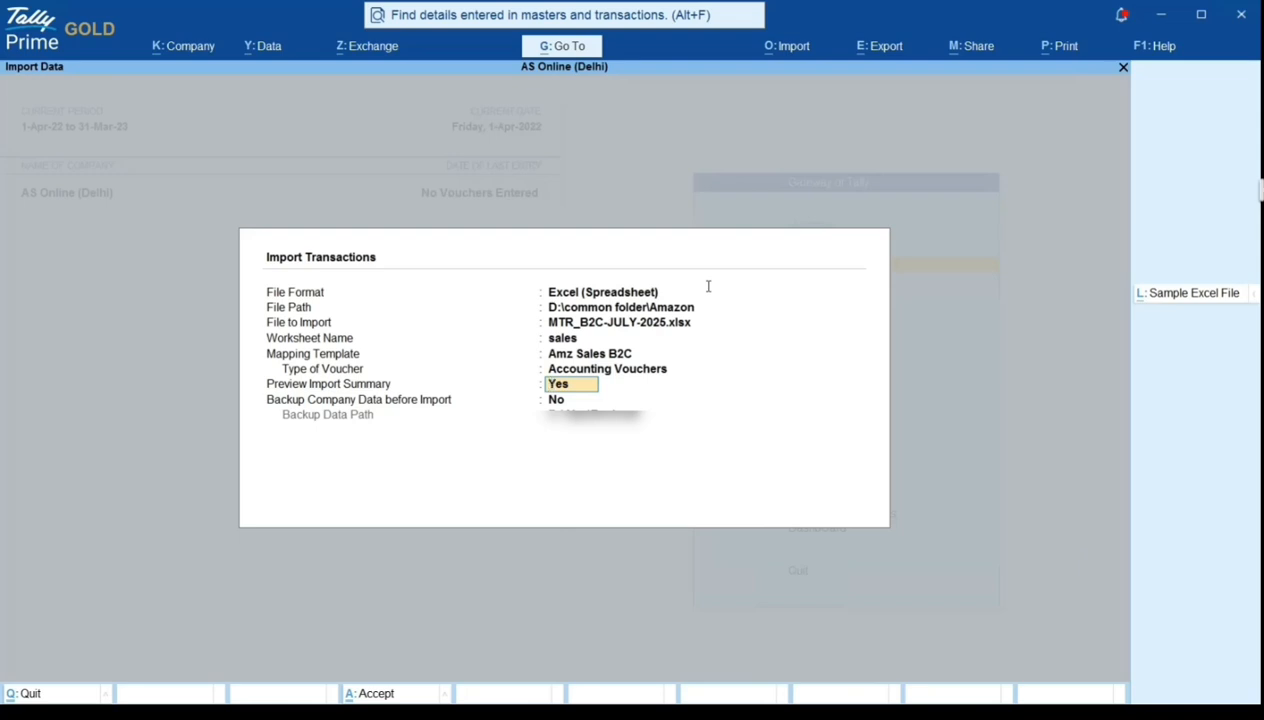
# - Keep the import summary preview at Yes and the company backup at No, then import the previewed Amazon Sales B2C vouchers
pyautogui.press('Return')
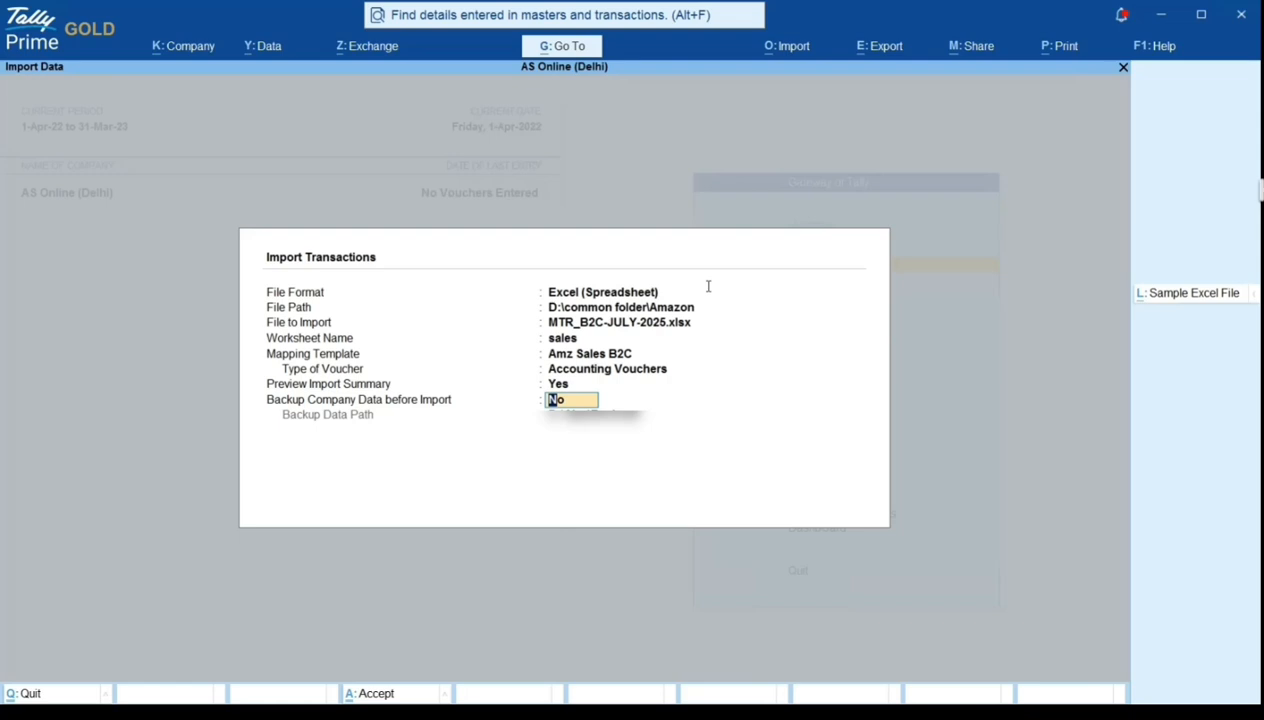
pyautogui.press('Return')
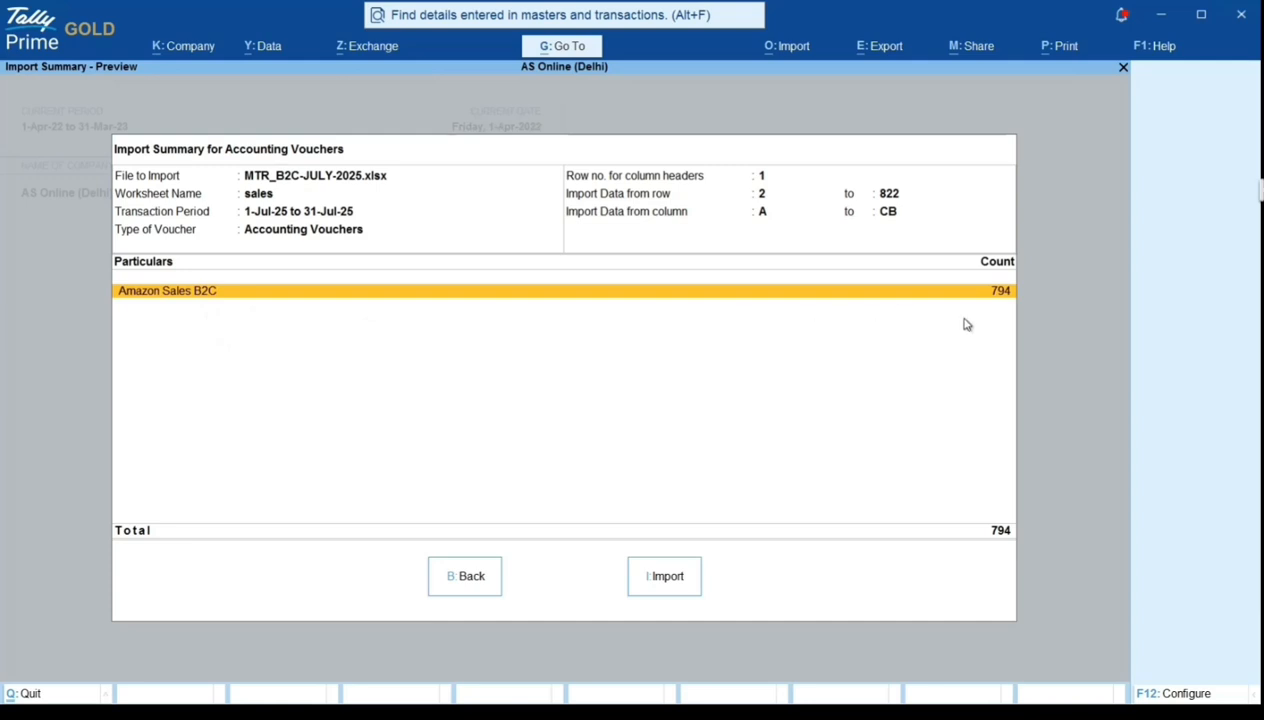
pyautogui.click(660, 590)
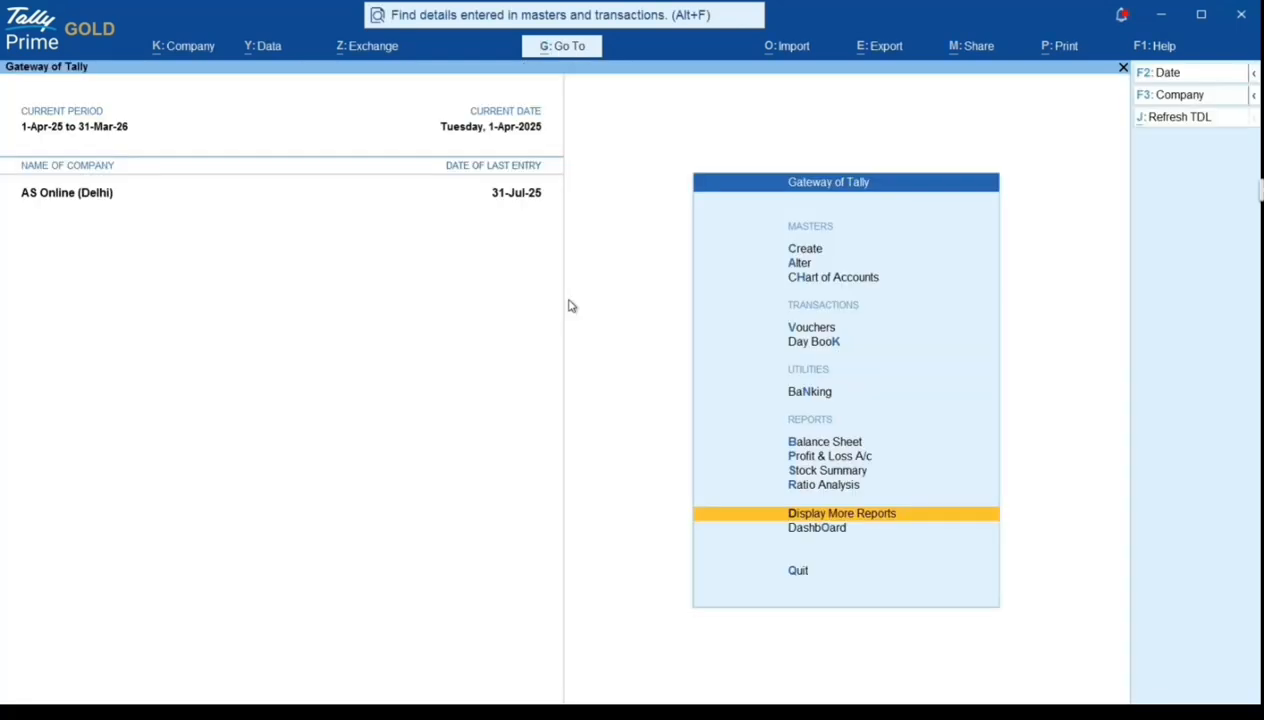
# - Open the Statistics report under Statements of Accounts to check the voucher counts by type
pyautogui.press('Up')
pyautogui.press('Down')
pyautogui.press('Return')
pyautogui.press('Down')
pyautogui.press('Down')
pyautogui.press('Down')
pyautogui.press('Down')
pyautogui.press('Down')
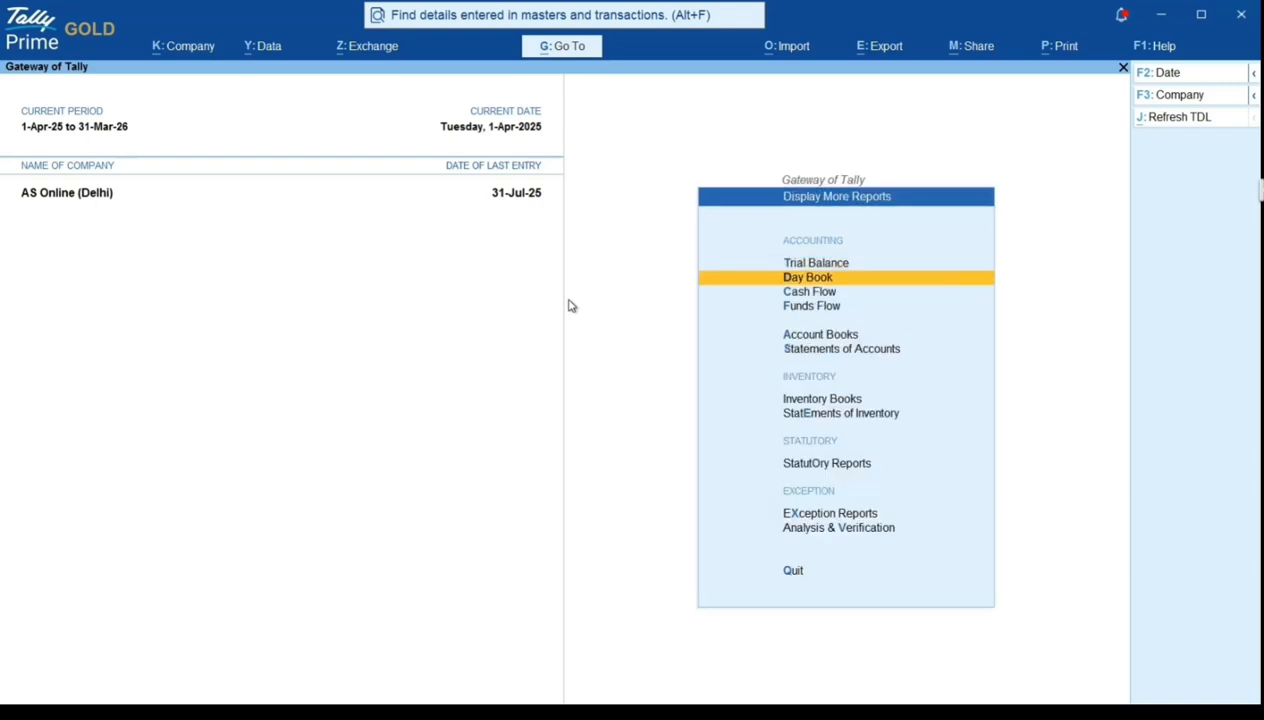
pyautogui.press('Return')
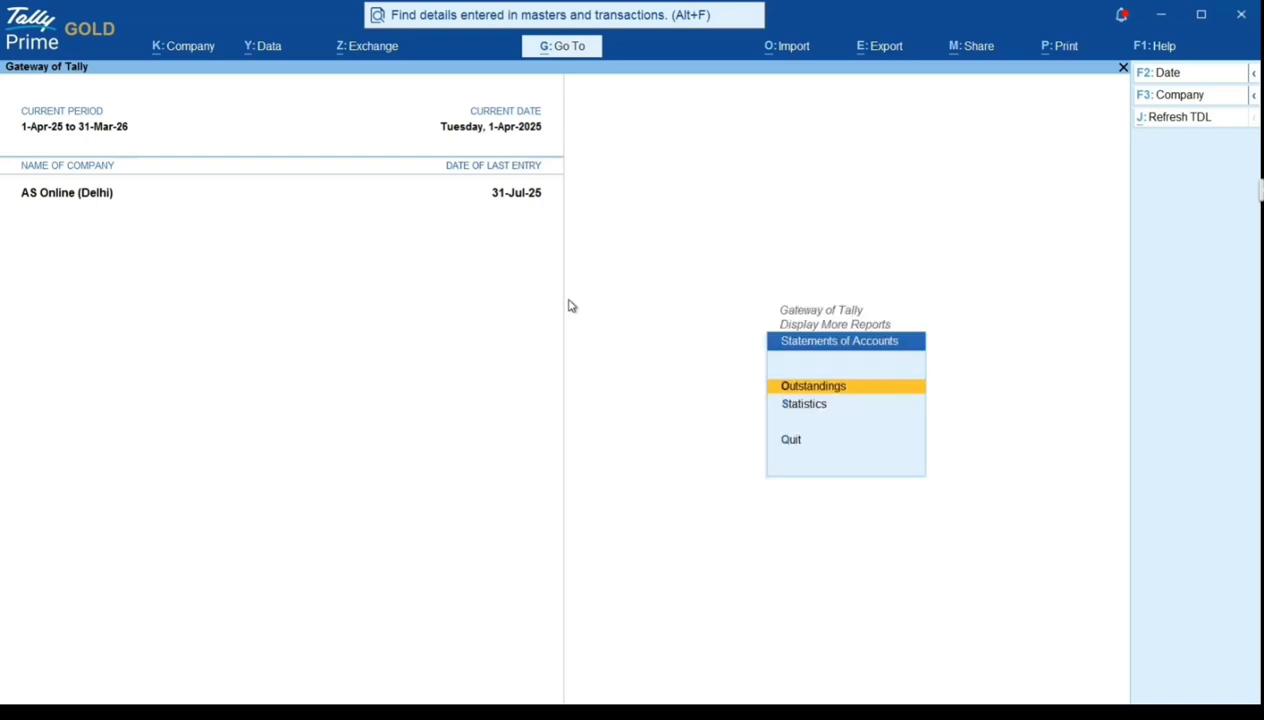
pyautogui.press('Down')
pyautogui.press('Return')
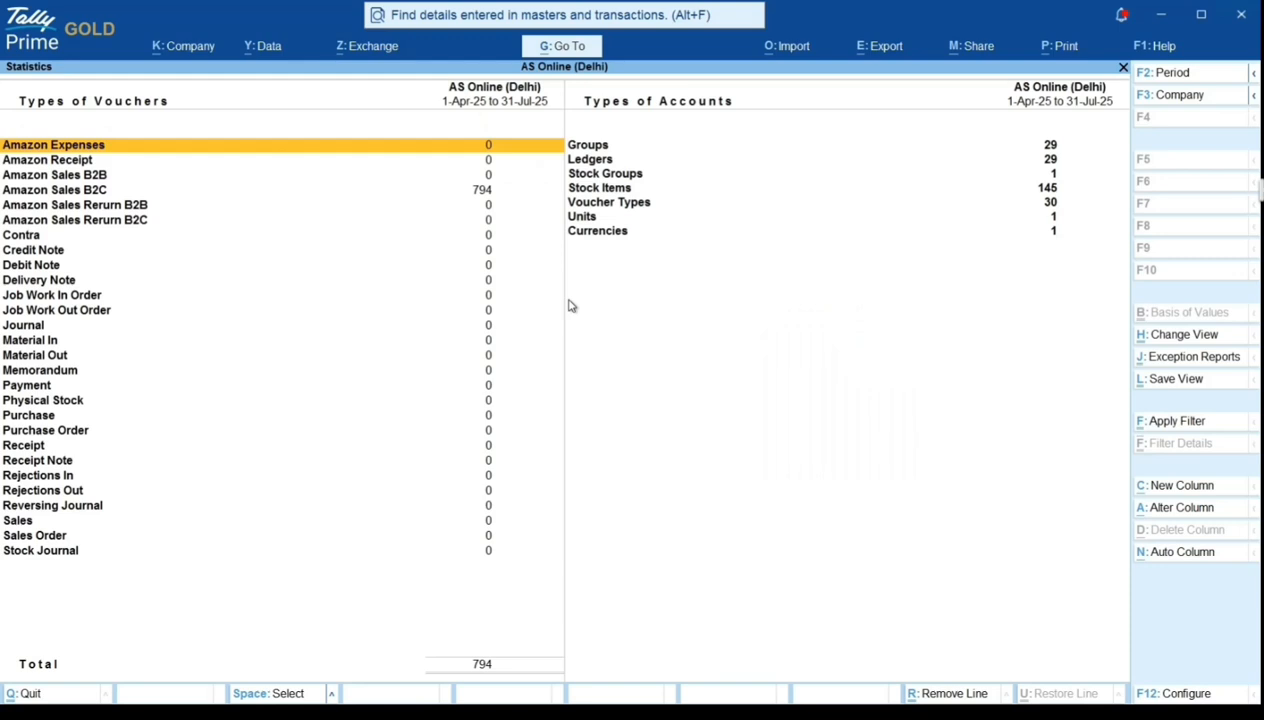
# - Drill down from Amazon Sales B2C in the statistics to the July voucher register
pyautogui.press('Down')
pyautogui.press('Down')
pyautogui.press('Down')
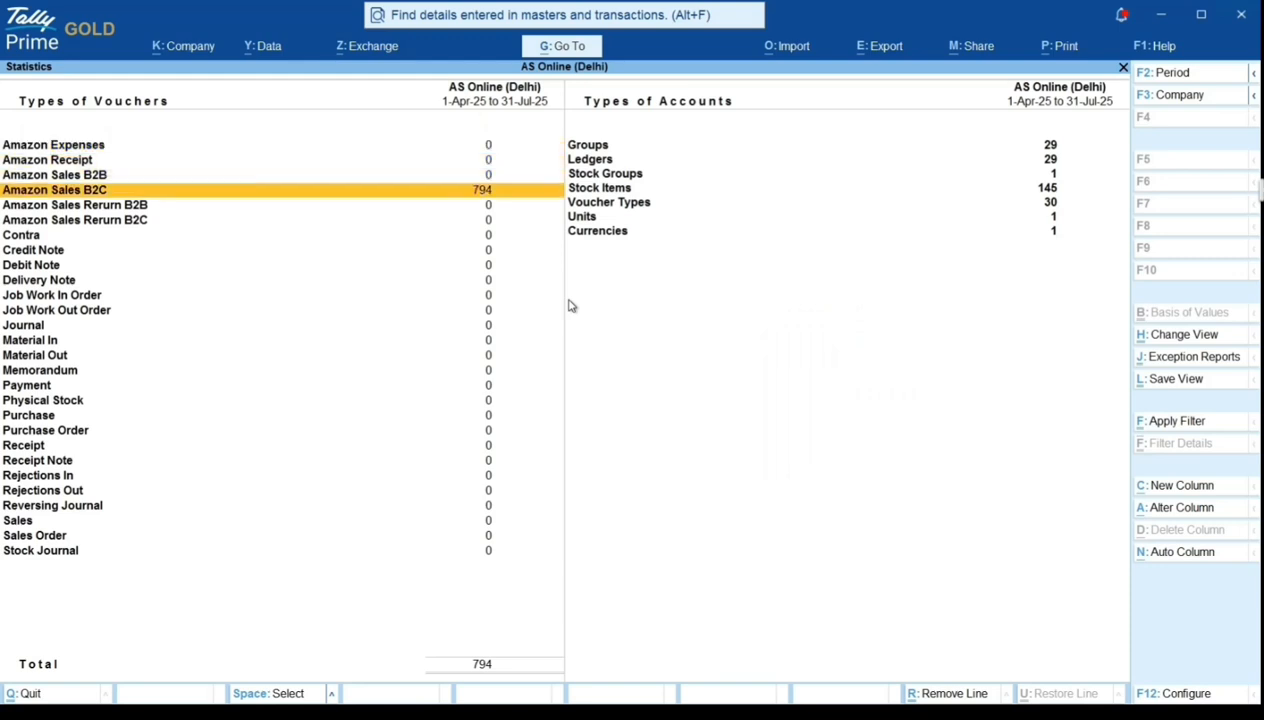
pyautogui.press('Return')
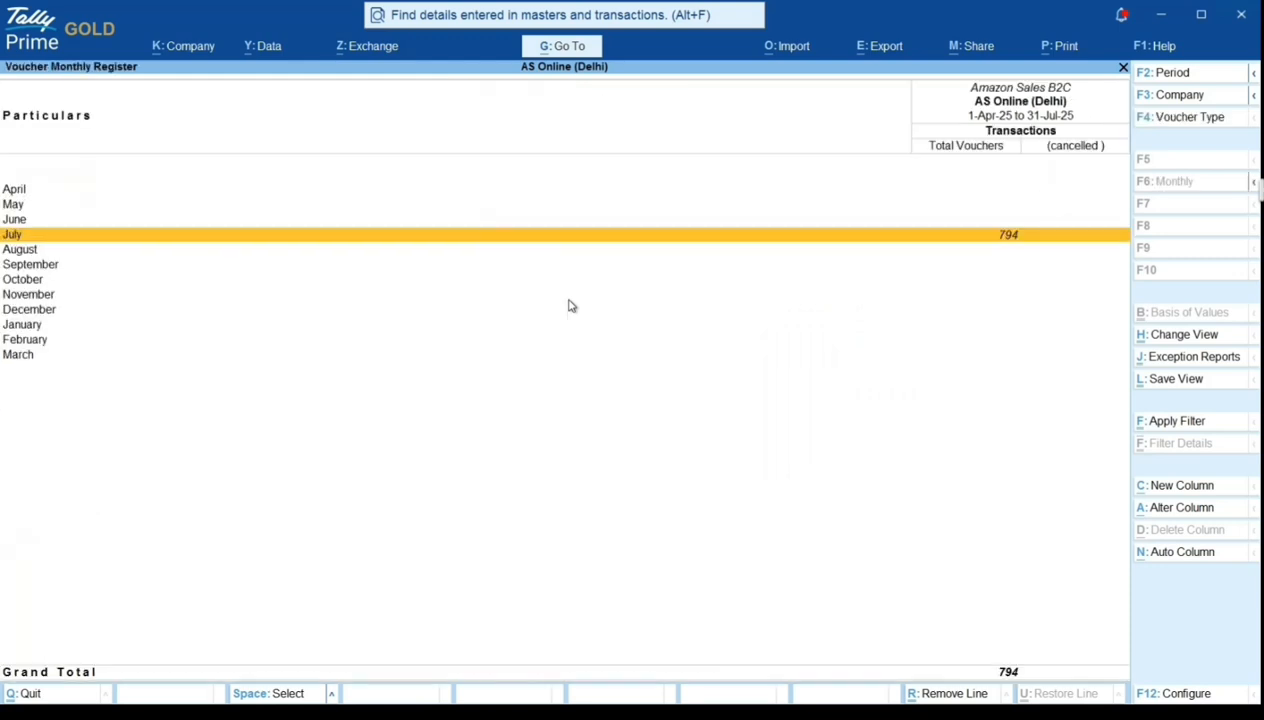
pyautogui.press('Return')
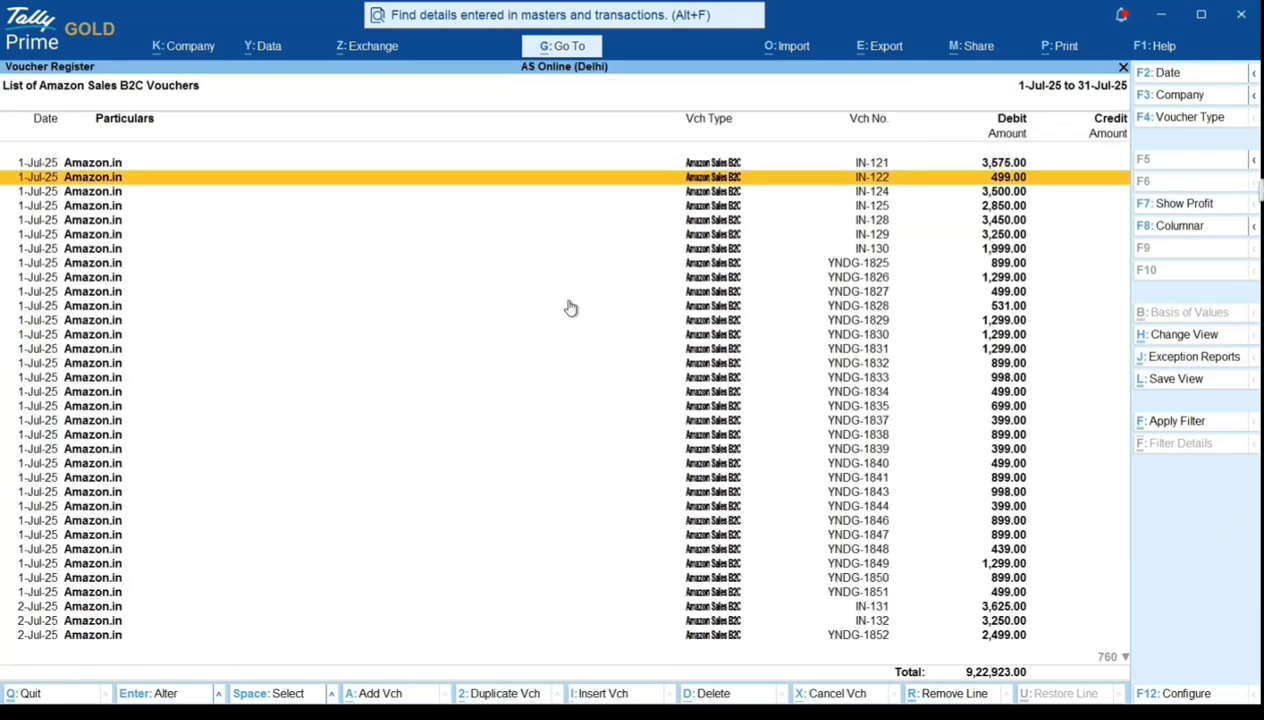
# - Open voucher YNDG-1825 and page forward to YNDG-1832, checking the item and GST lines
pyautogui.press('Down')
pyautogui.press('Down')
pyautogui.press('Down')
pyautogui.press('Down')
pyautogui.press('Down')
pyautogui.press('Down')
pyautogui.press('Down')
pyautogui.press('Return')
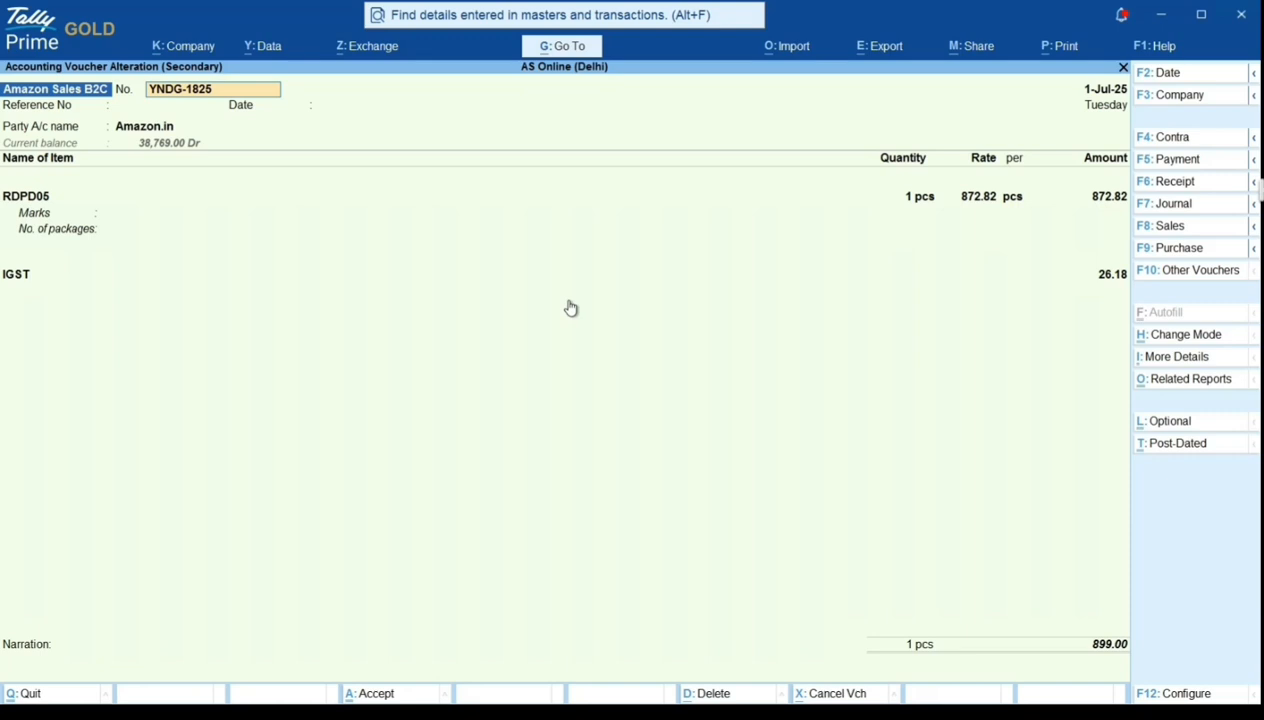
pyautogui.press('pagedown')
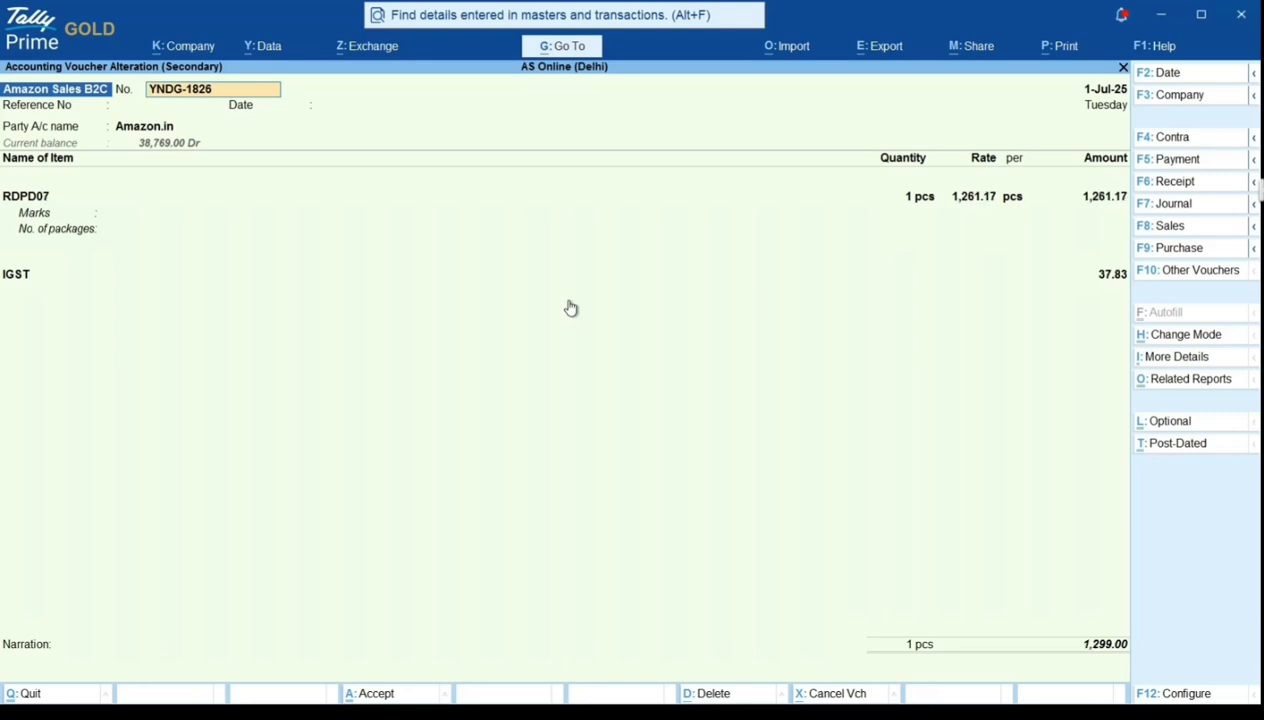
pyautogui.press('pagedown')
pyautogui.press('pagedown')
pyautogui.press('pagedown')
pyautogui.press('pagedown')
pyautogui.press('pagedown')
pyautogui.press('pagedown')
pyautogui.press('pagedown')
pyautogui.press('pagedown')
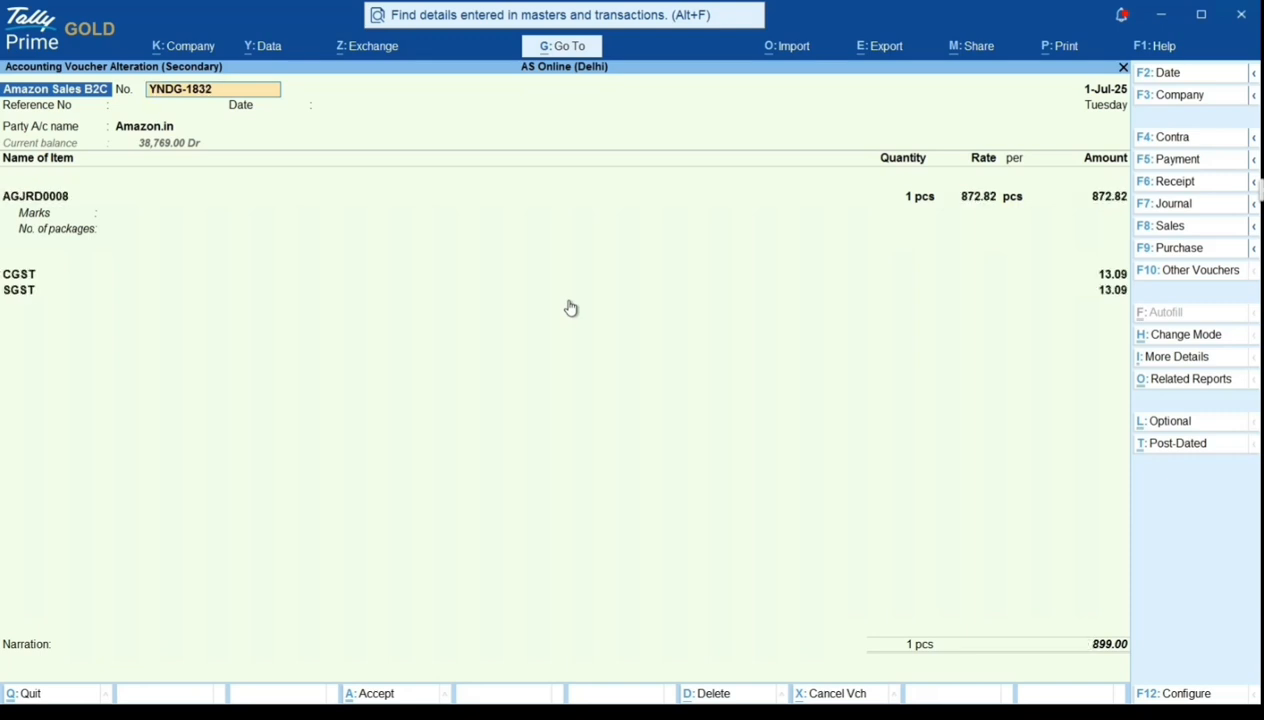
# - Quit the opened voucher without saving and close the registers and statistics back to the Gateway of Tally
pyautogui.press('pageup')
pyautogui.press('pageup')
pyautogui.press('BackSpace')
pyautogui.press('Escape')
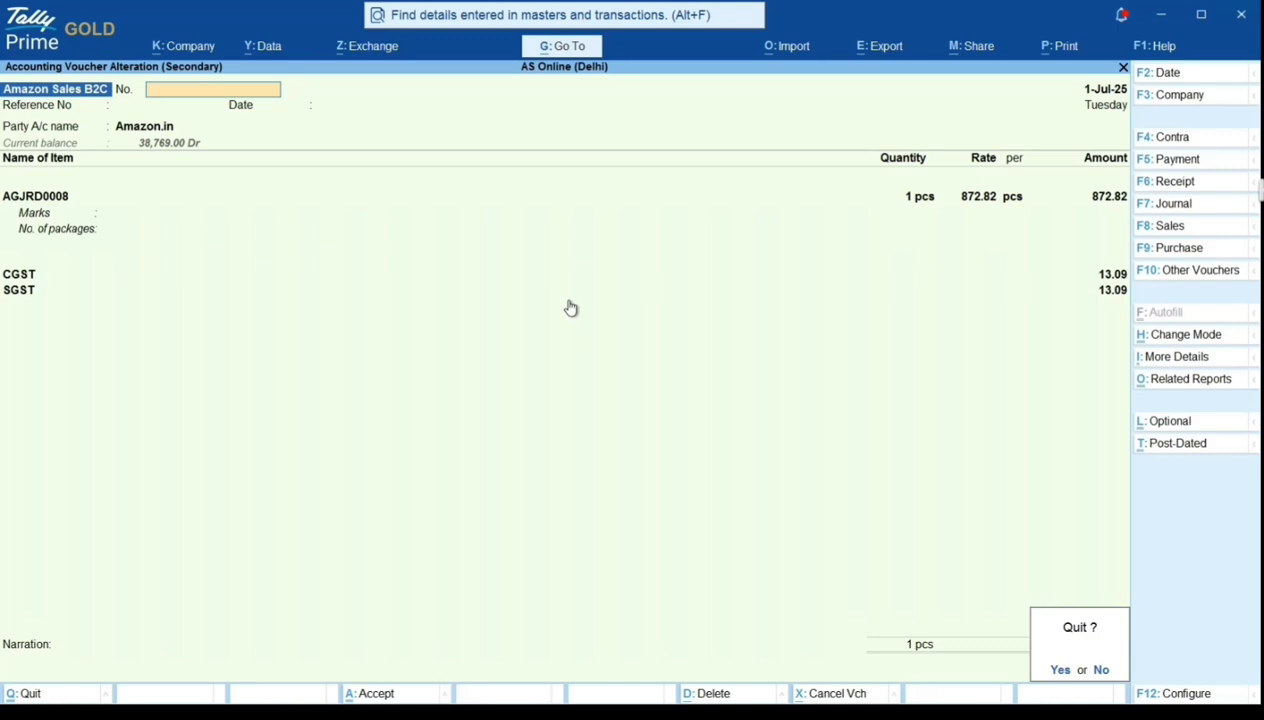
pyautogui.press('y')
pyautogui.press('Escape')
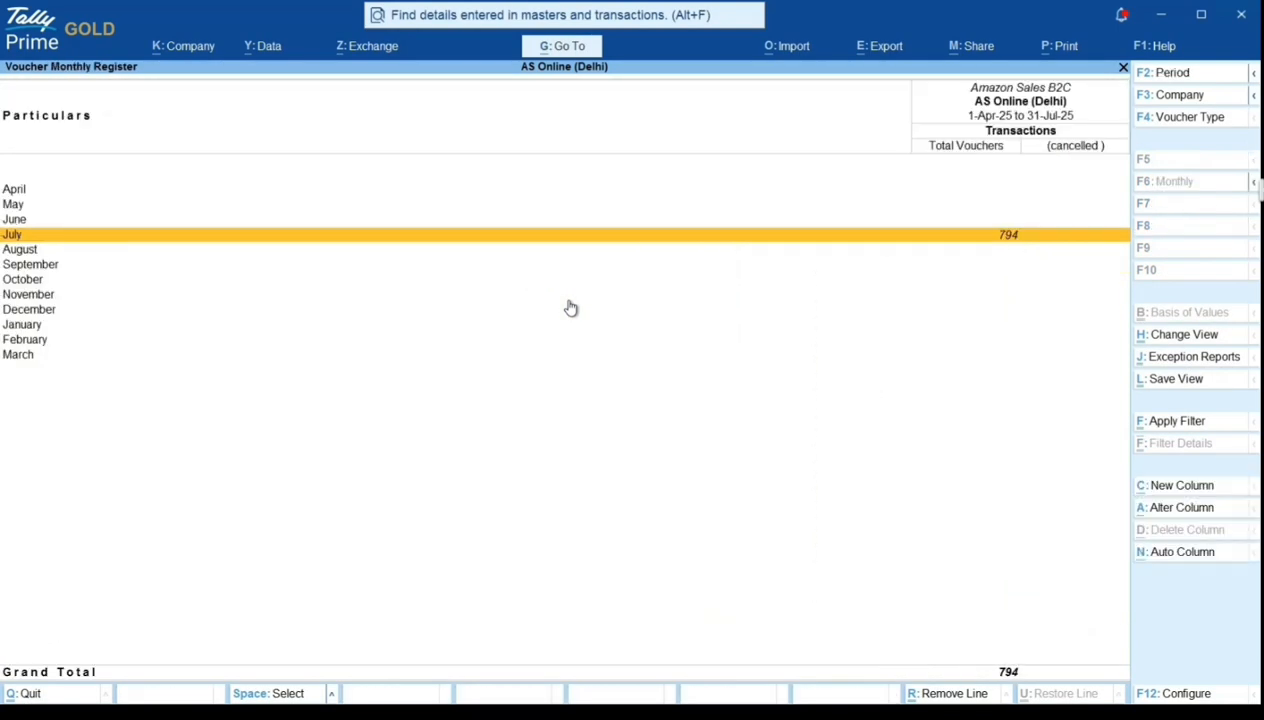
pyautogui.press('Escape')
pyautogui.press('Escape')
pyautogui.press('Escape')
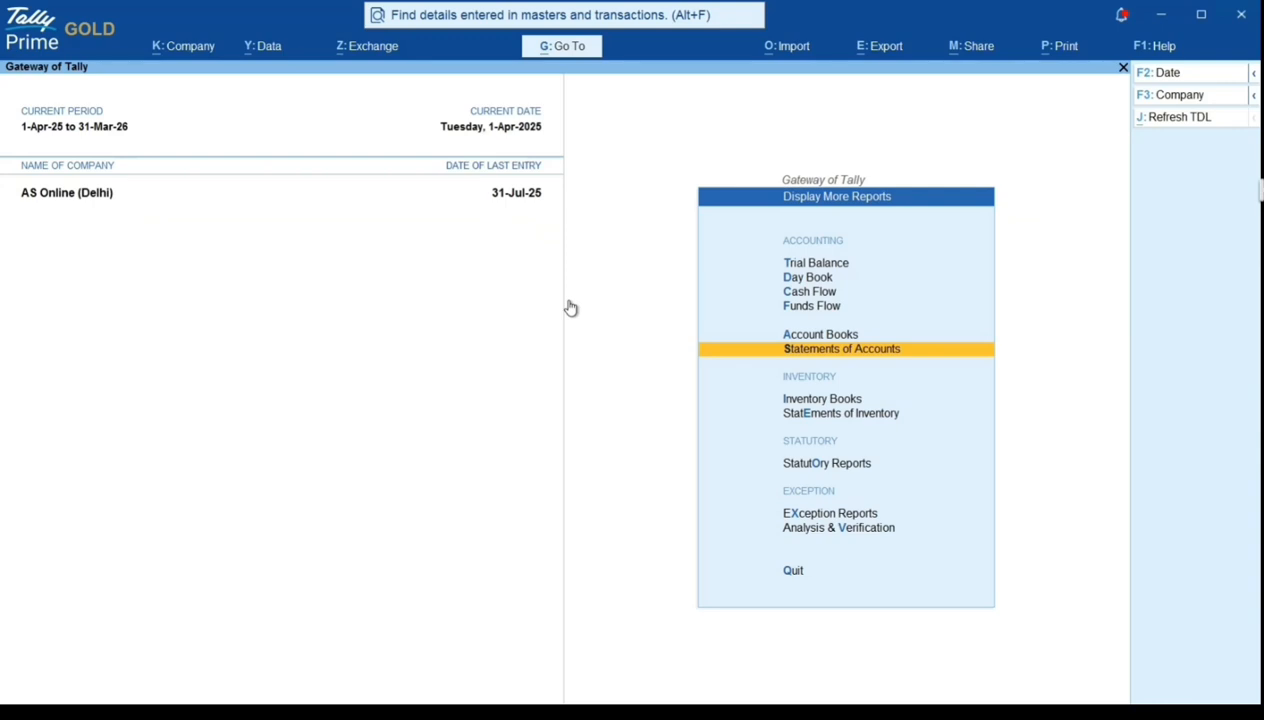
pyautogui.press('Escape')
# - Open the GSTR-1 report from the statutory GST reports
pyautogui.press('Return')
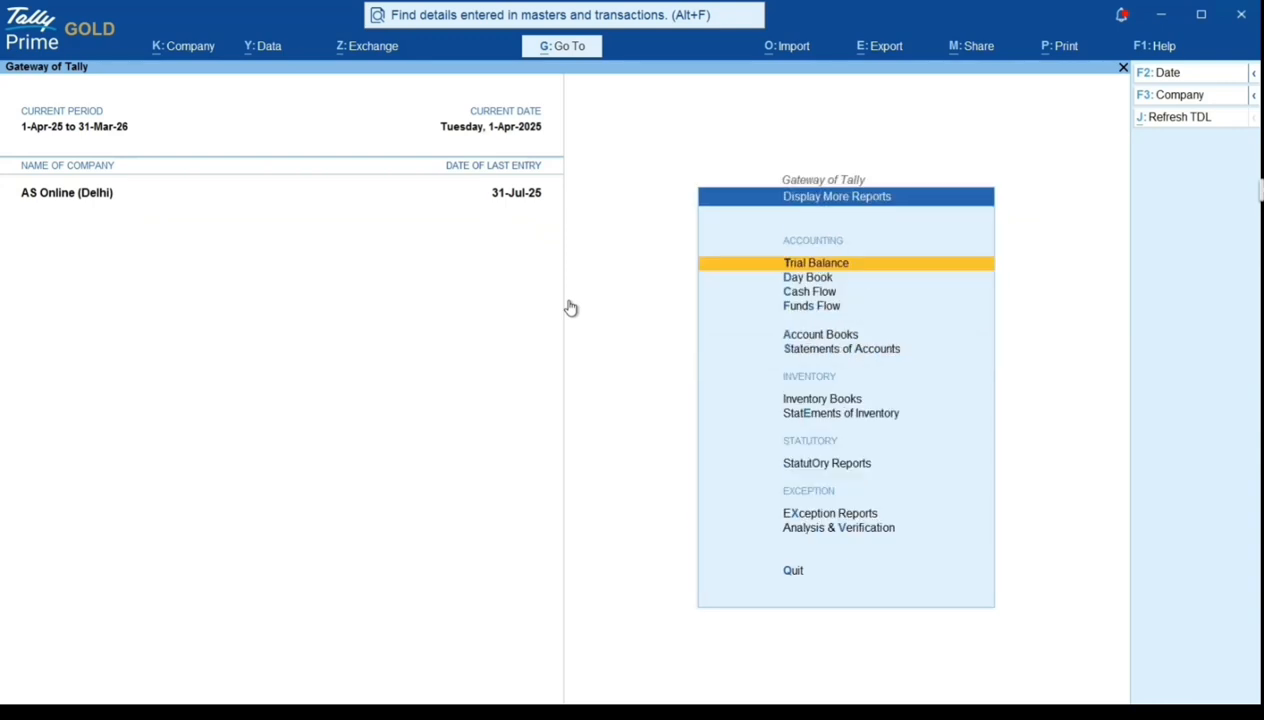
pyautogui.press('Down')
pyautogui.press('Down')
pyautogui.press('Down')
pyautogui.press('Down')
pyautogui.press('Down')
pyautogui.press('Down')
pyautogui.press('Down')
pyautogui.press('Down')
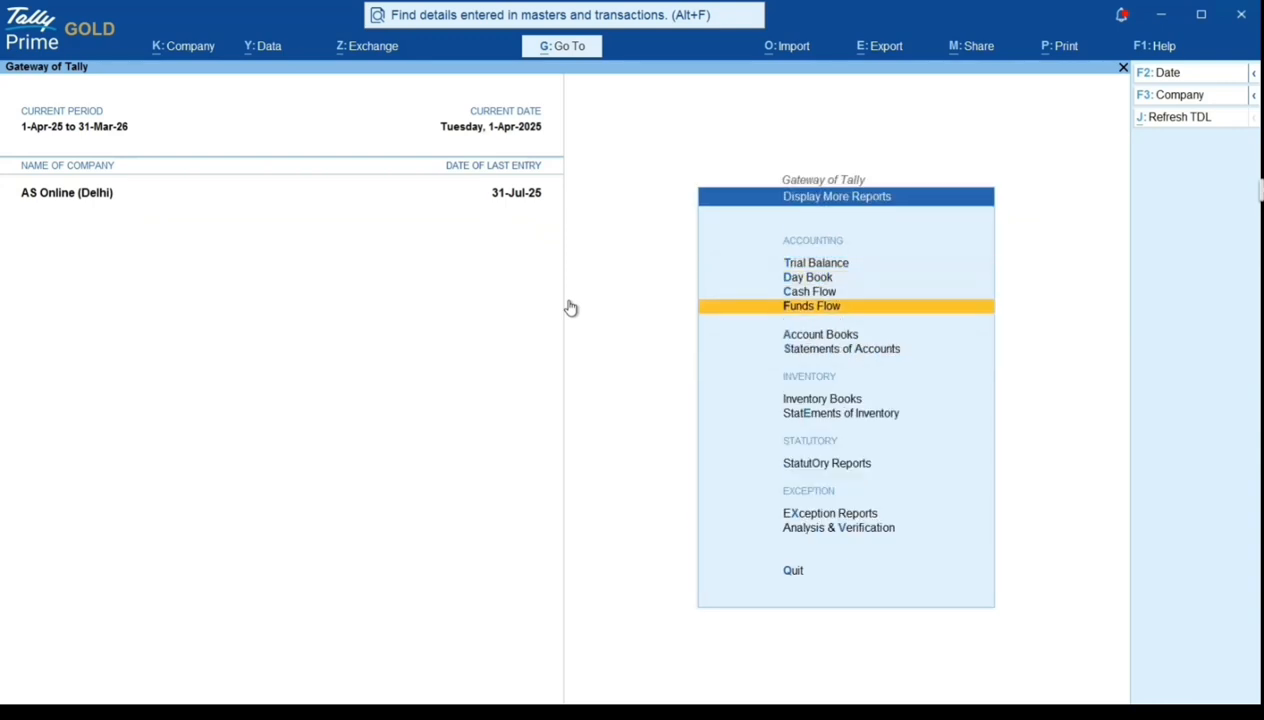
pyautogui.press('Return')
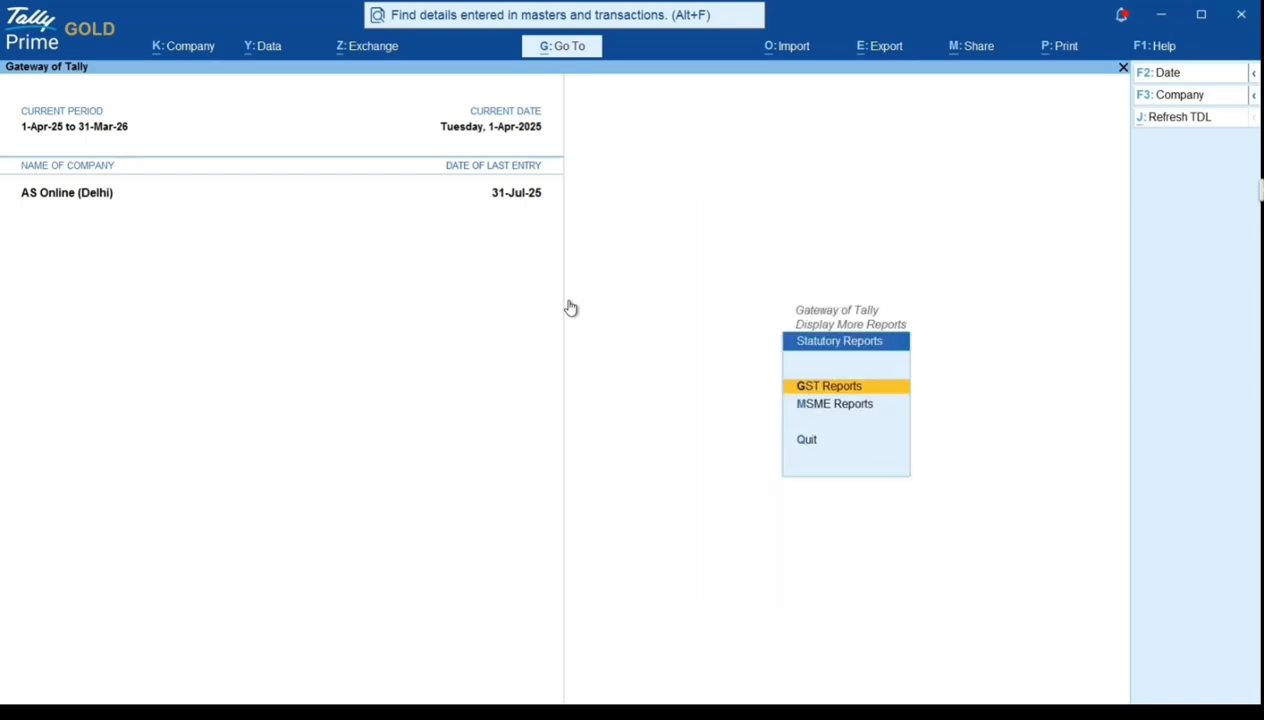
pyautogui.press('Return')
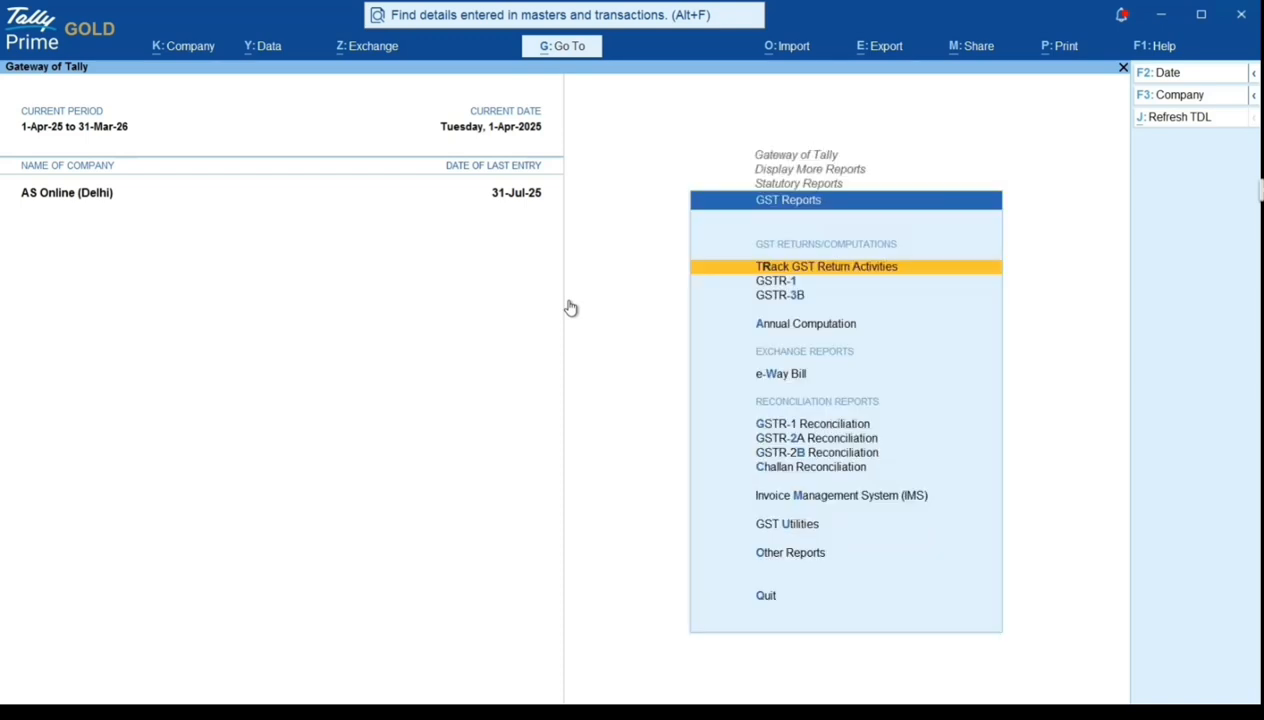
pyautogui.press('Down')
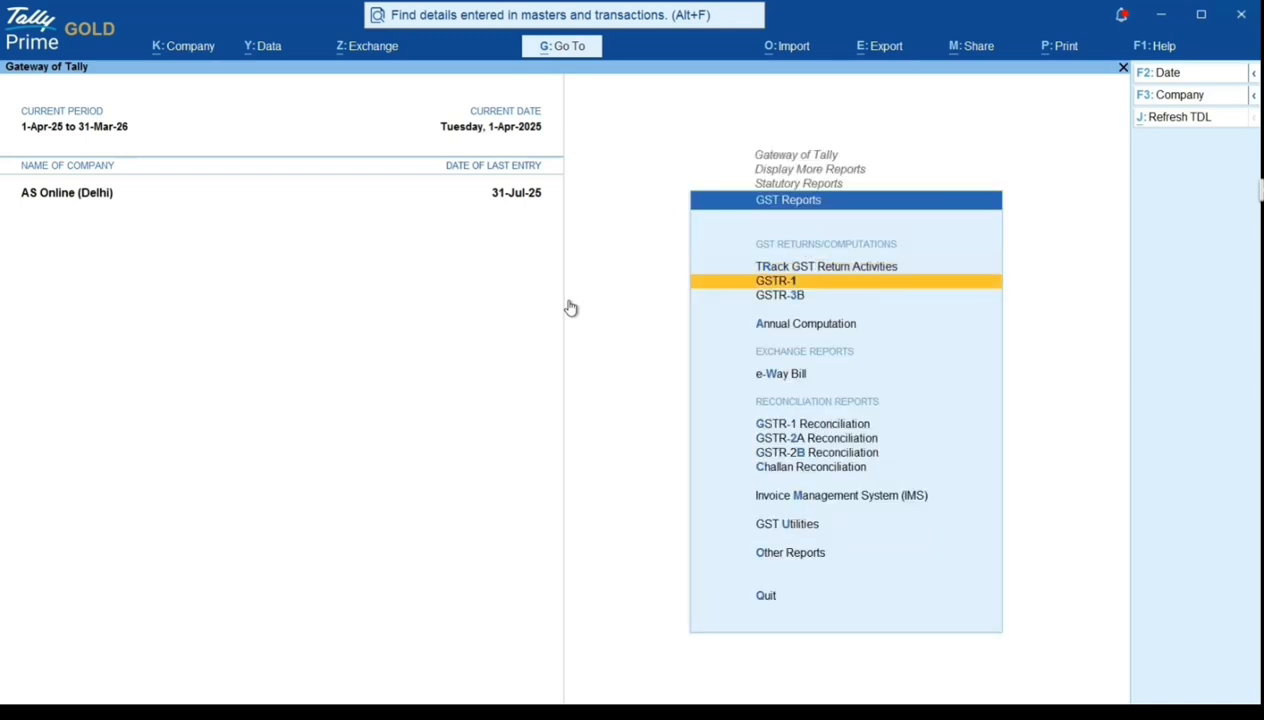
pyautogui.press('Return')
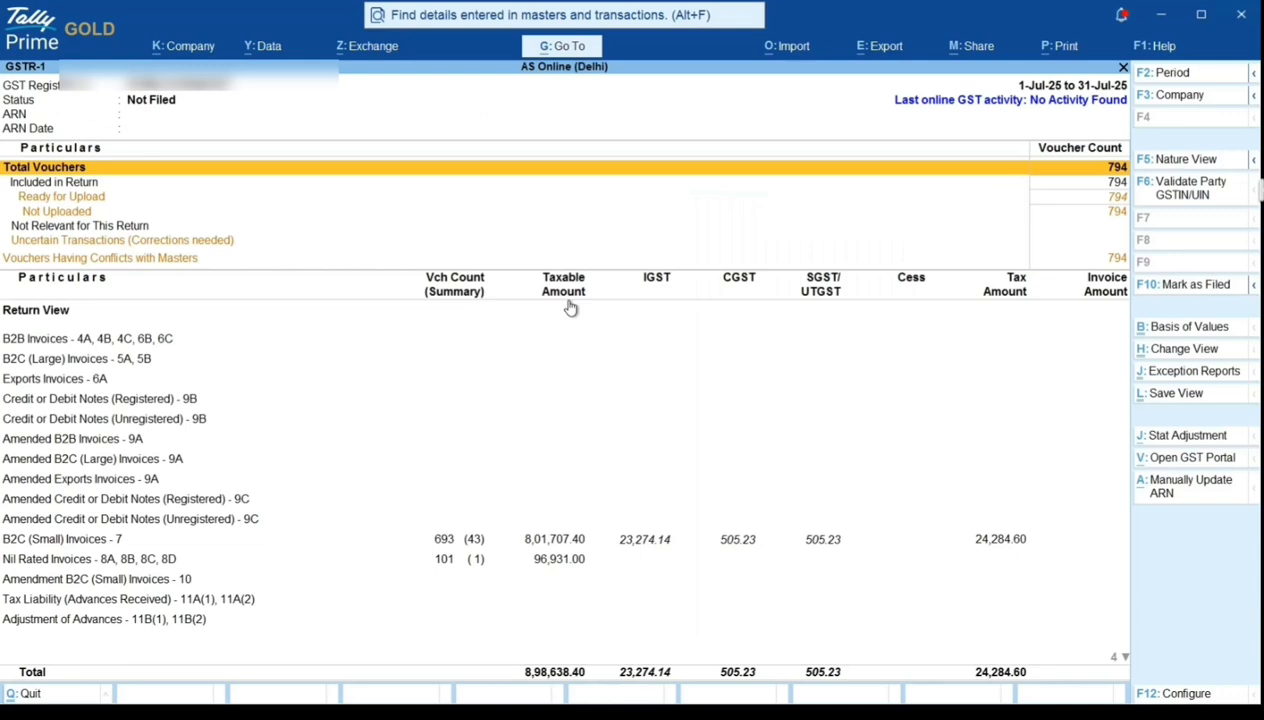
# - Check the B2C (Small) and Nil Rated invoice rows in the GSTR-1 return view, and open the B2C (Small) Invoices - 7 details
pyautogui.press('Down')
pyautogui.press('Down')
pyautogui.press('Down')
pyautogui.press('Down')
pyautogui.press('Down')
pyautogui.press('Down')
pyautogui.press('Down')
pyautogui.press('Down')
pyautogui.press('Down')
pyautogui.press('Down')
pyautogui.press('Down')
pyautogui.press('Down')
pyautogui.press('Down')
pyautogui.press('Down')
pyautogui.press('Down')
pyautogui.press('Down')
pyautogui.press('Down')
pyautogui.press('Down')
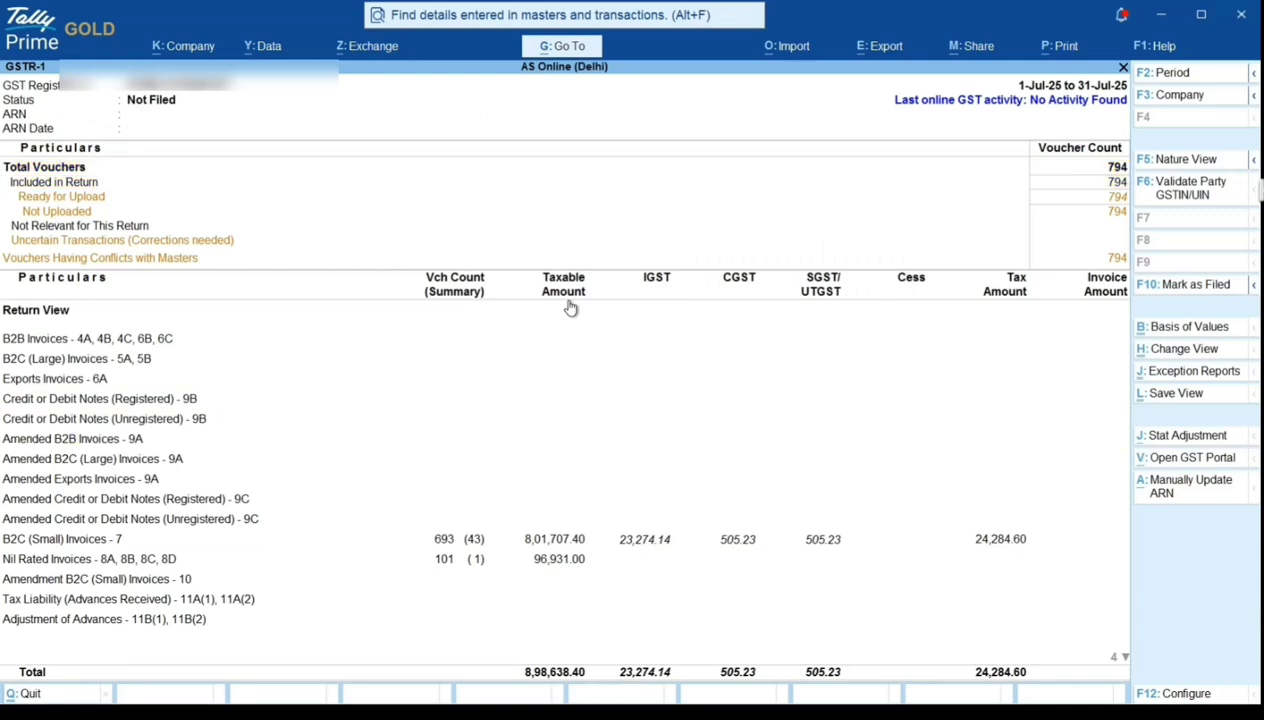
pyautogui.press('Up')
pyautogui.press('Up')
pyautogui.press('Up')
pyautogui.press('Up')
pyautogui.press('Up')
pyautogui.press('Up')
pyautogui.press('Up')
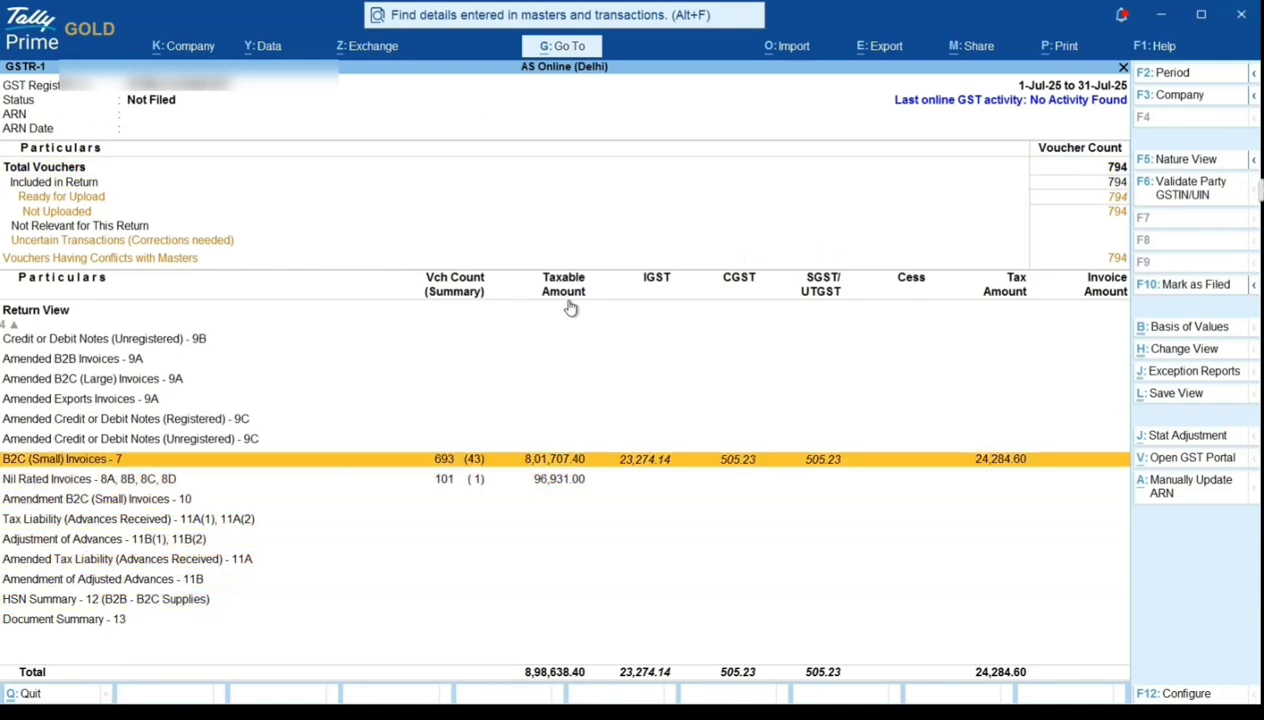
pyautogui.press('Down')
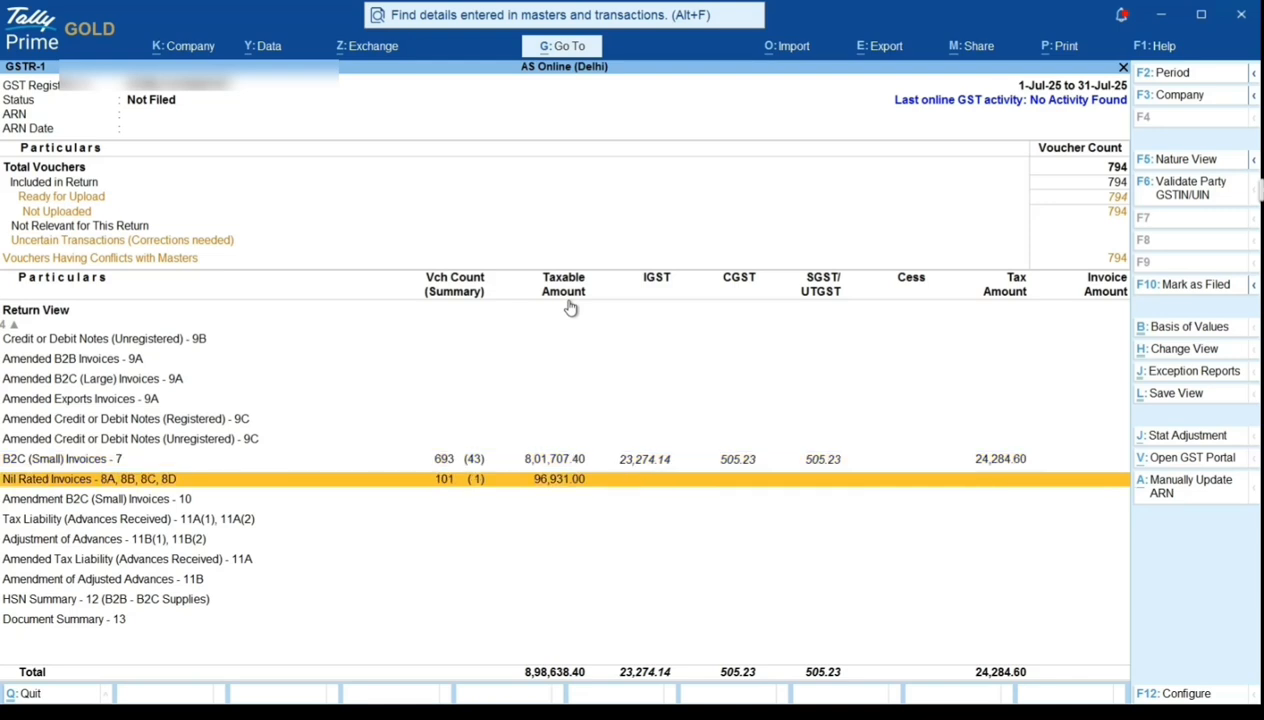
pyautogui.press('Up')
pyautogui.press('Down')
pyautogui.press('Up')
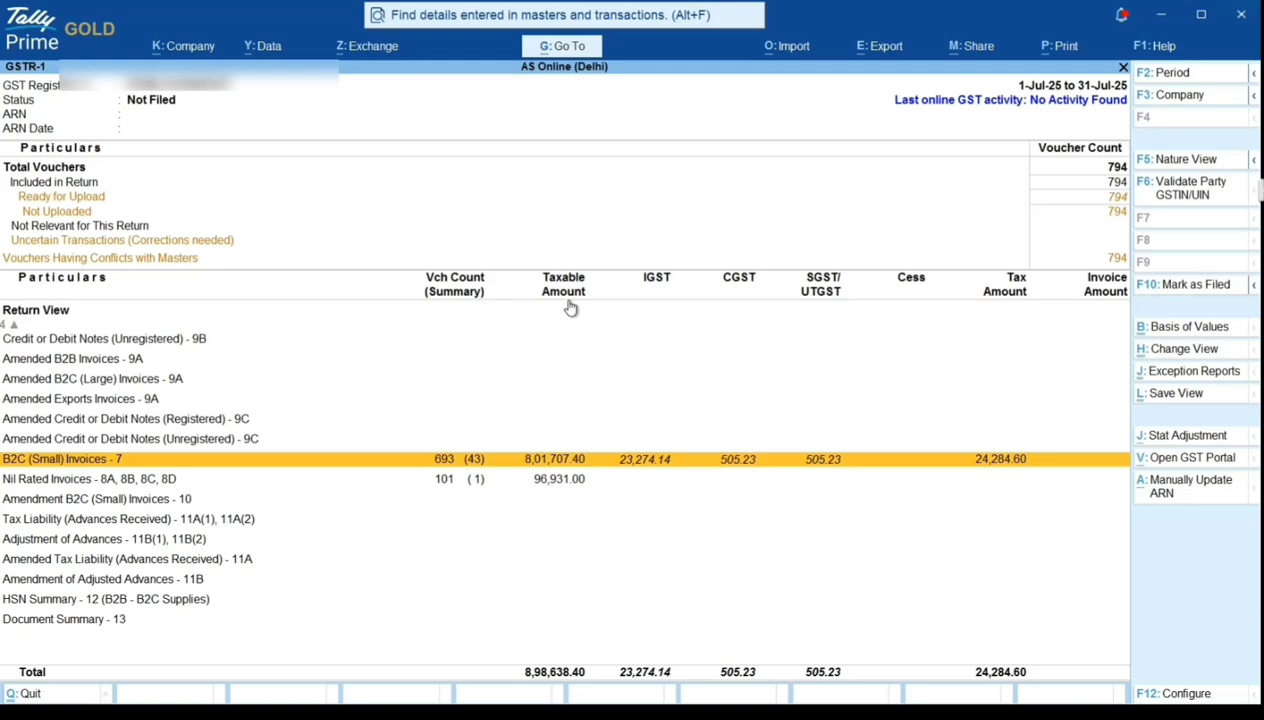
pyautogui.press('Return')
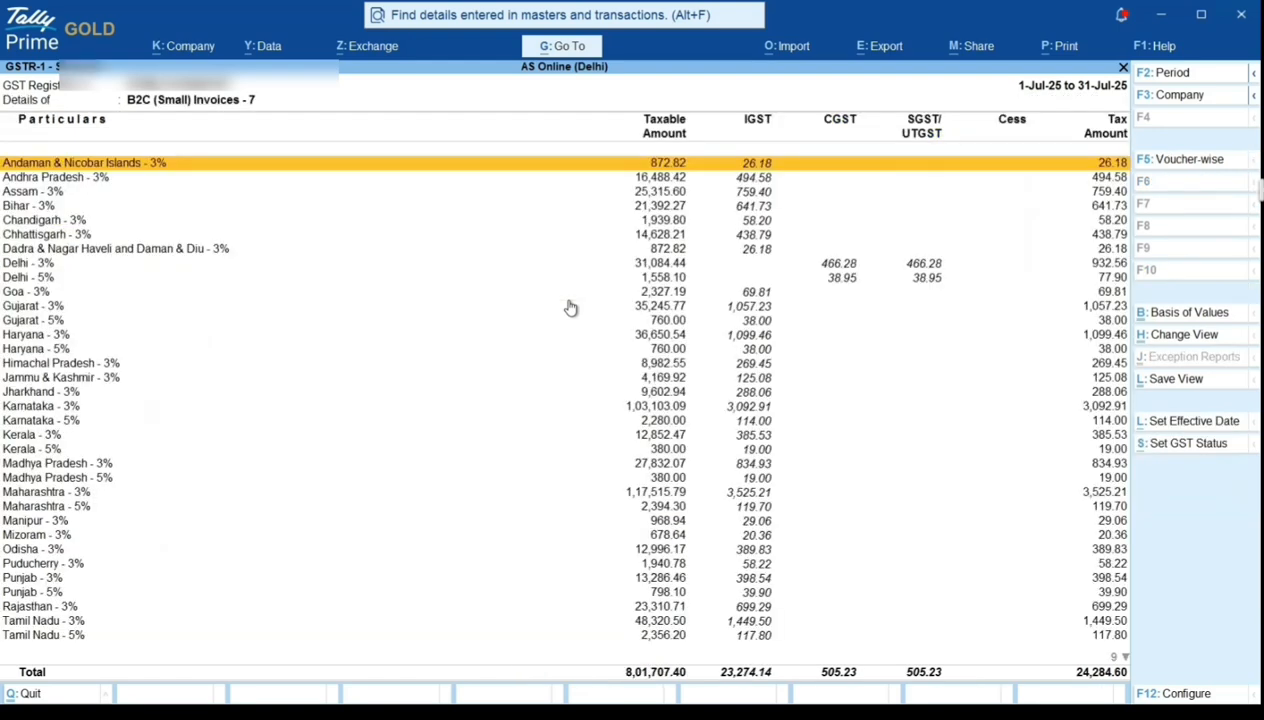
# - Review the state-wise and rate-wise taxable and tax amounts through West Bengal - 5%, and close GSTR-1 back to the GST Reports menu
pyautogui.press('Down')
pyautogui.press('Down')
pyautogui.press('Down')
pyautogui.press('Down')
pyautogui.press('Down')
pyautogui.press('Down')
pyautogui.press('Down')
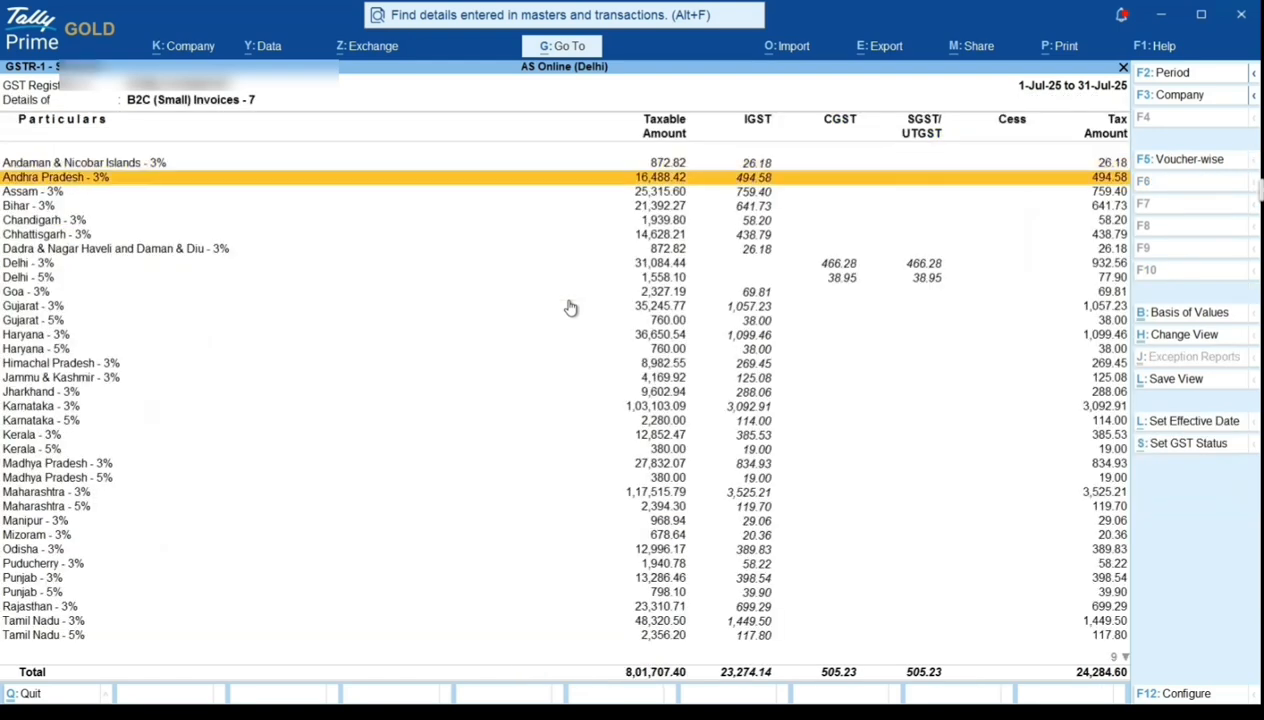
pyautogui.press('Down')
pyautogui.press('Down')
pyautogui.press('Down')
pyautogui.press('Down')
pyautogui.press('Down')
pyautogui.press('Down')
pyautogui.press('Down')
pyautogui.press('Down')
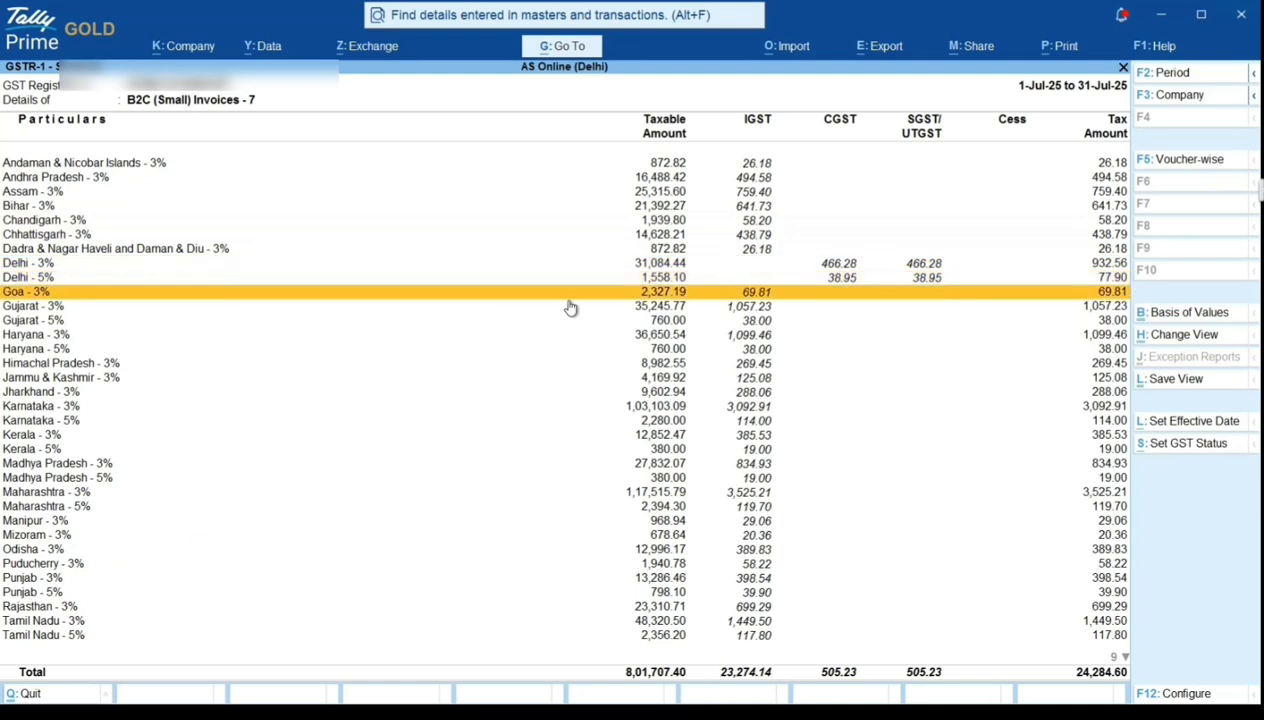
pyautogui.press('Down')
pyautogui.press('Down')
pyautogui.press('Down')
pyautogui.press('Down')
pyautogui.press('Down')
pyautogui.press('Down')
pyautogui.press('Down')
pyautogui.press('Down')
pyautogui.press('Down')
pyautogui.press('Down')
pyautogui.press('Down')
pyautogui.press('Down')
pyautogui.press('Down')
pyautogui.press('Down')
pyautogui.press('Down')
pyautogui.press('Down')
pyautogui.press('Down')
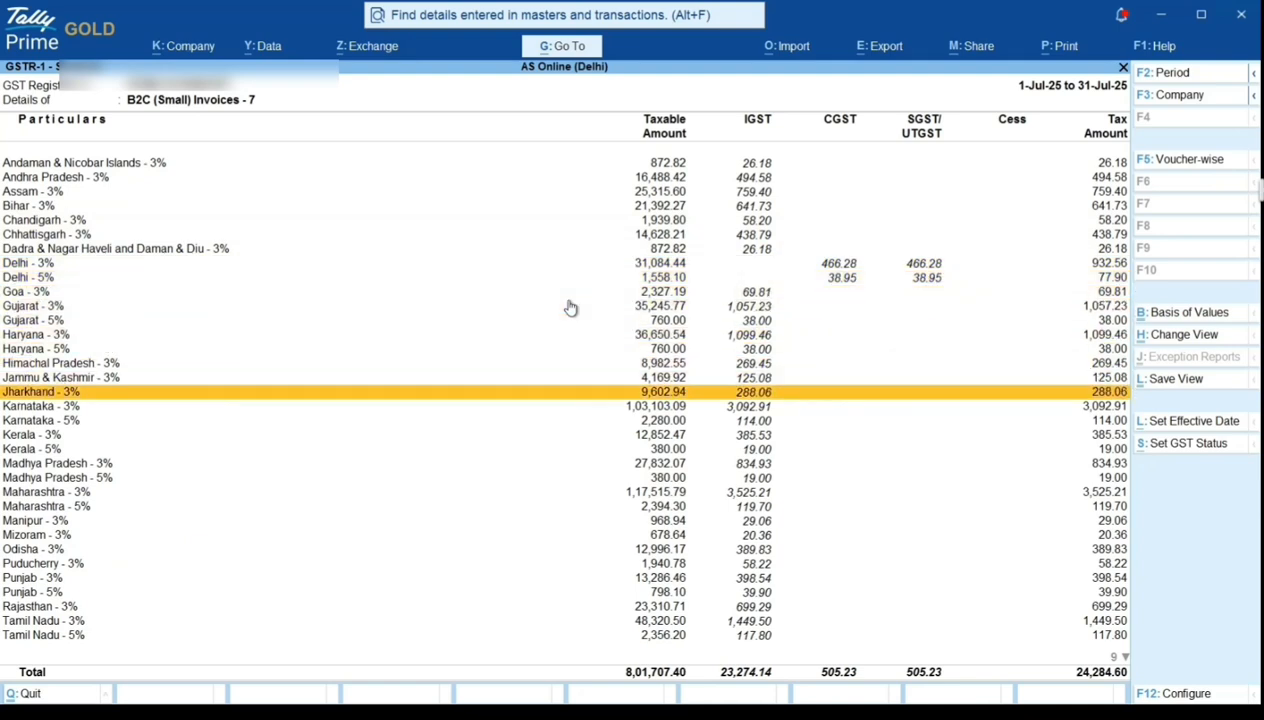
pyautogui.press('Down')
pyautogui.press('Down')
pyautogui.press('Down')
pyautogui.press('Down')
pyautogui.press('Down')
pyautogui.press('Down')
pyautogui.press('Down')
pyautogui.press('Down')
pyautogui.press('Down')
pyautogui.press('Down')
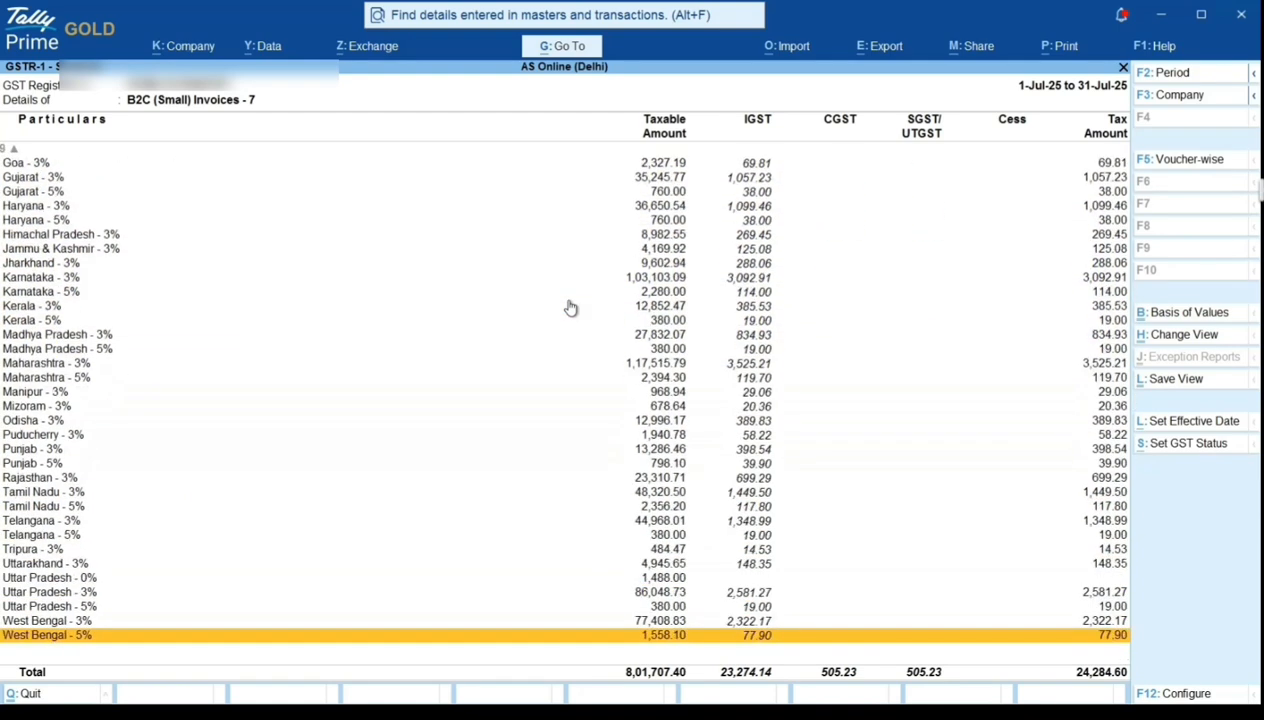
pyautogui.press('Up')
pyautogui.press('Up')
pyautogui.press('Up')
pyautogui.press('Up')
pyautogui.press('Up')
pyautogui.press('Up')
pyautogui.press('Up')
pyautogui.press('Up')
pyautogui.press('Up')
pyautogui.press('Up')
pyautogui.press('Up')
pyautogui.press('Up')
pyautogui.press('Up')
pyautogui.press('Up')
pyautogui.press('Up')
pyautogui.press('Up')
pyautogui.press('Up')
pyautogui.press('Up')
pyautogui.press('Up')
pyautogui.press('Up')
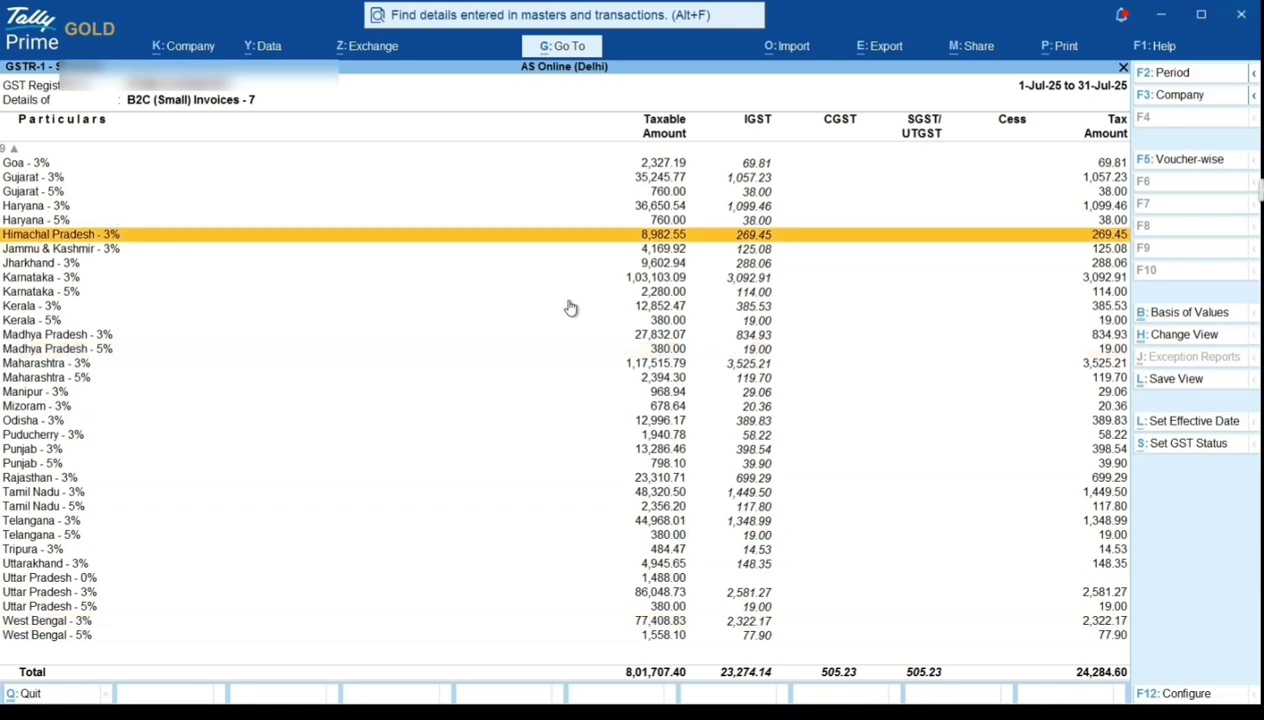
pyautogui.press('Down')
pyautogui.press('Down')
pyautogui.press('Down')
pyautogui.press('Down')
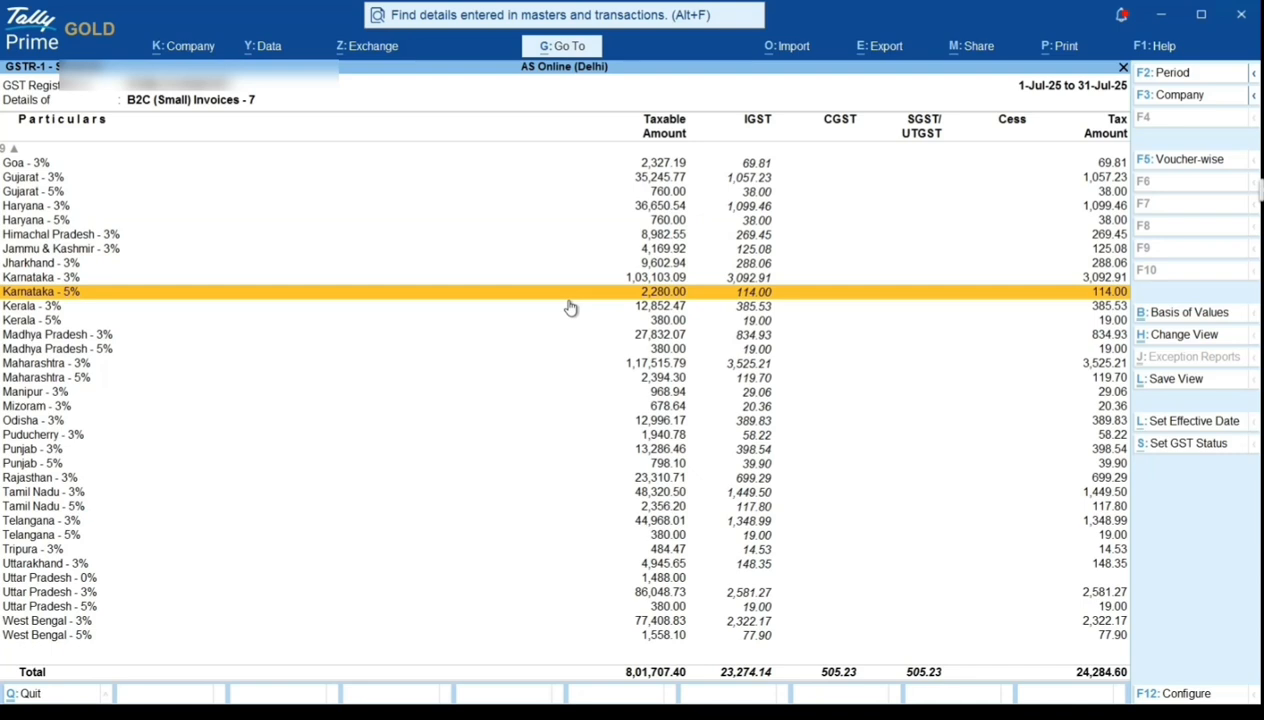
pyautogui.press('Escape')
pyautogui.press('Escape')
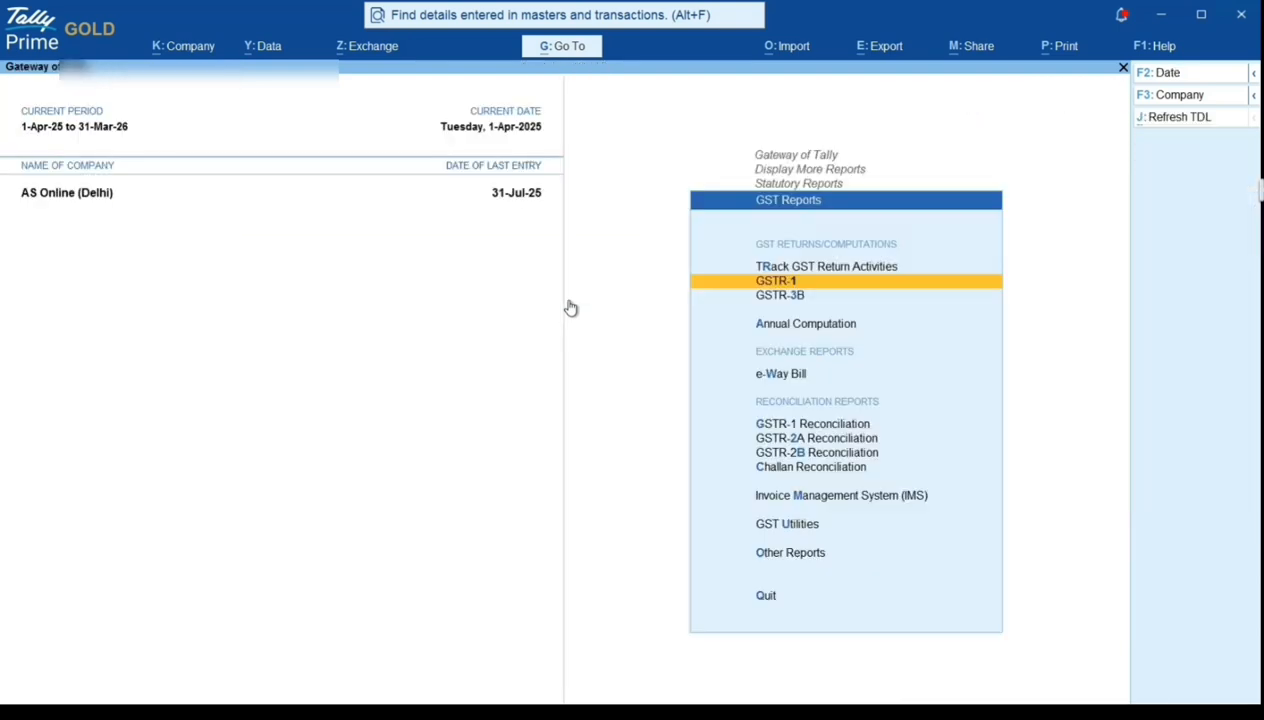